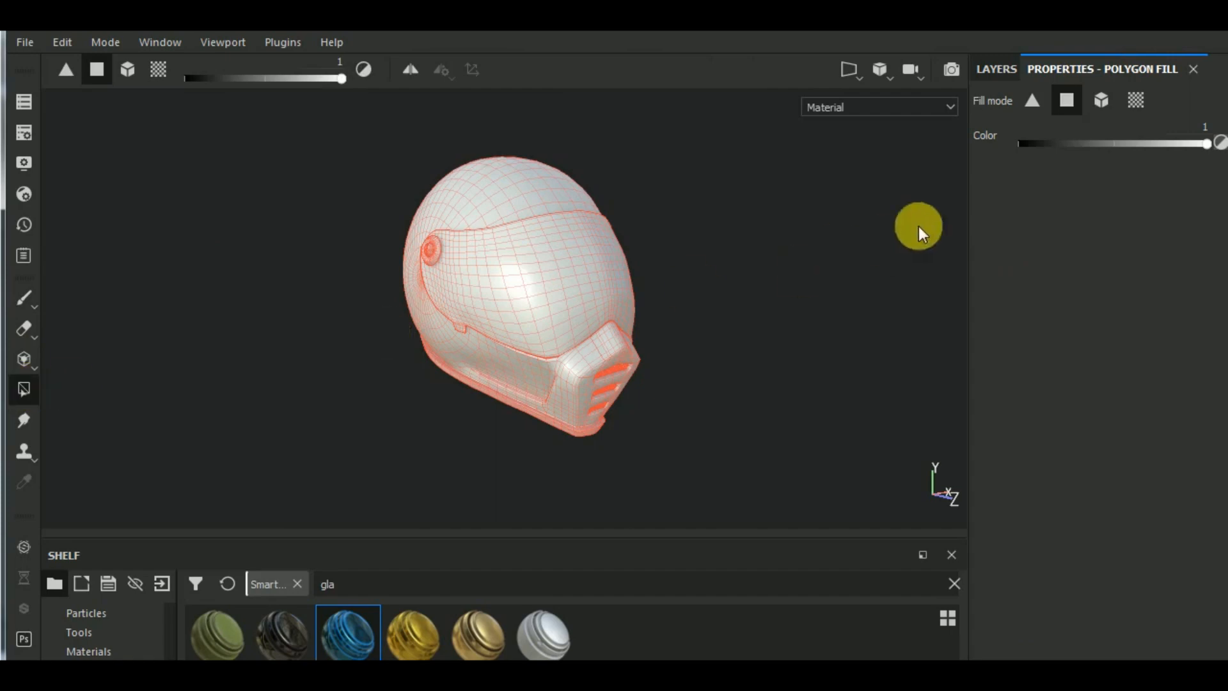
# - Reveal the Glass Visor material only on the visor by filling that mesh piece in the layer's mask with mesh fill mode
pyautogui.click(1087, 106)
pyautogui.click(569, 297)
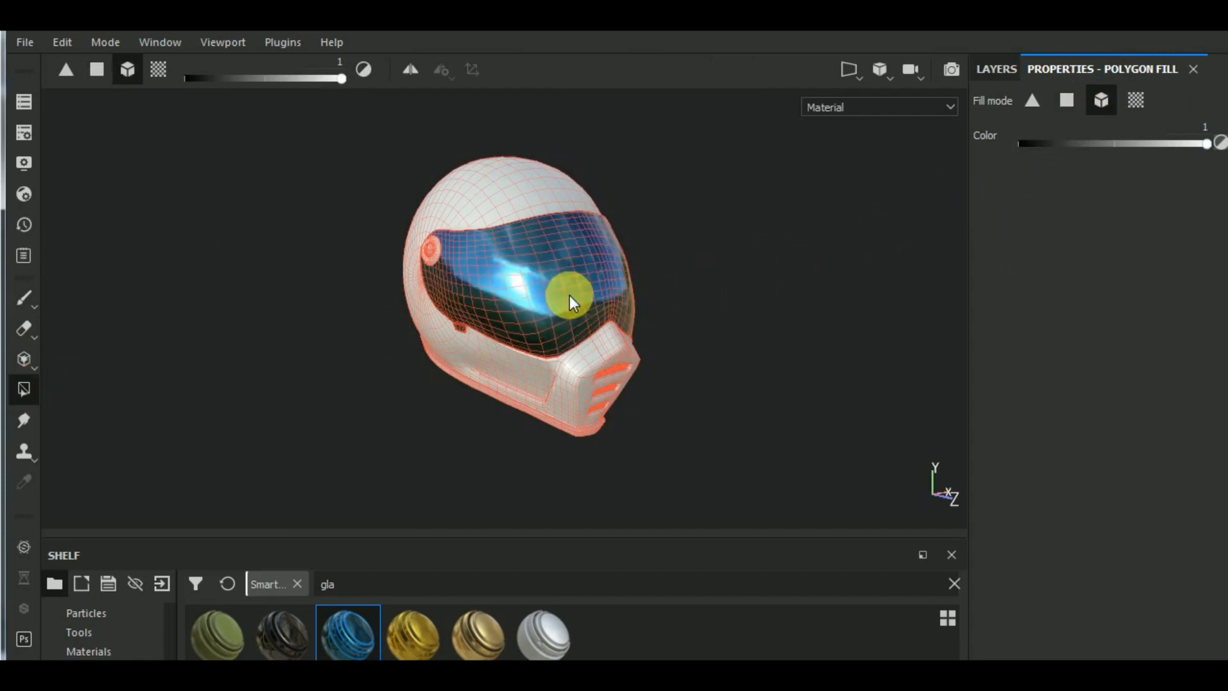
pyautogui.click(995, 71)
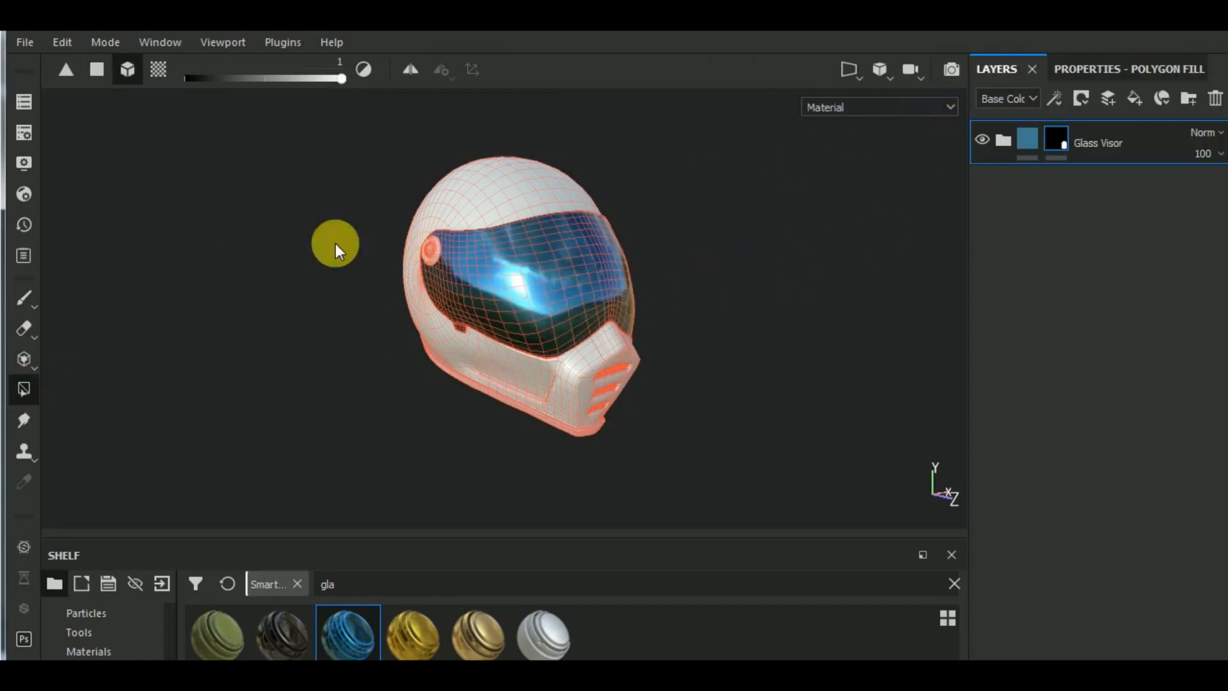
pyautogui.click(23, 298)
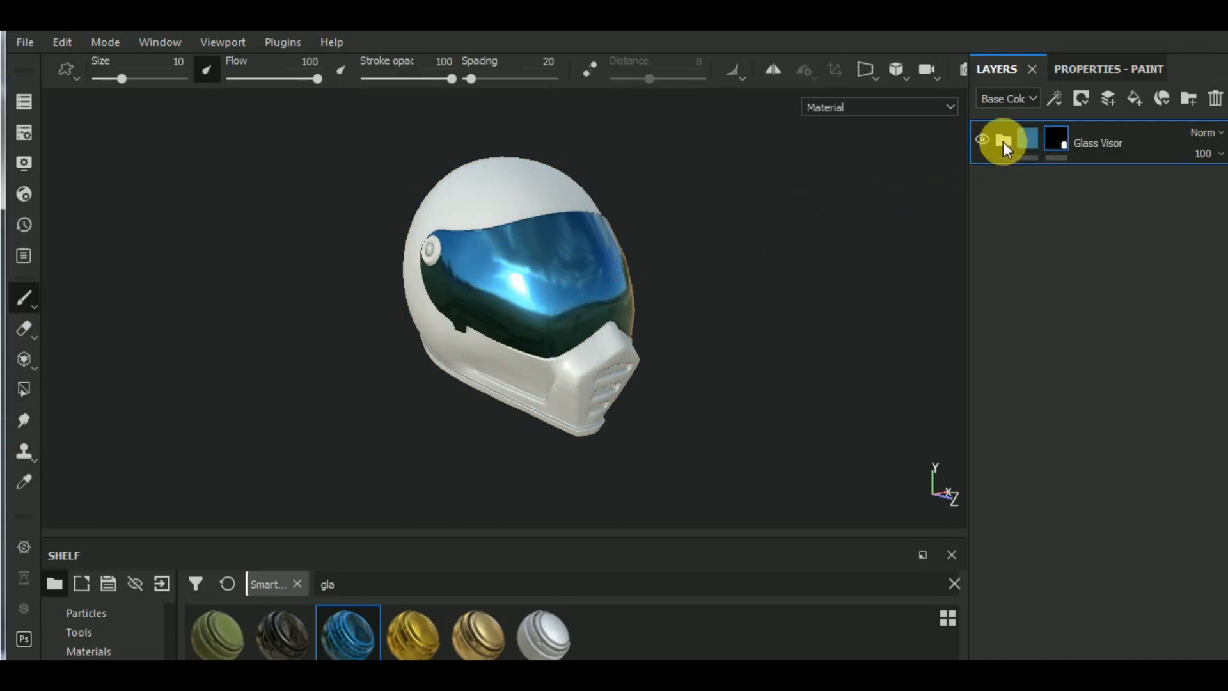
# - Change the base color of the Base layer inside the Glass Visor group to dark grey, 0.079 for R, G and B
pyautogui.click(1003, 141)
pyautogui.click(1027, 231)
pyautogui.click(1089, 69)
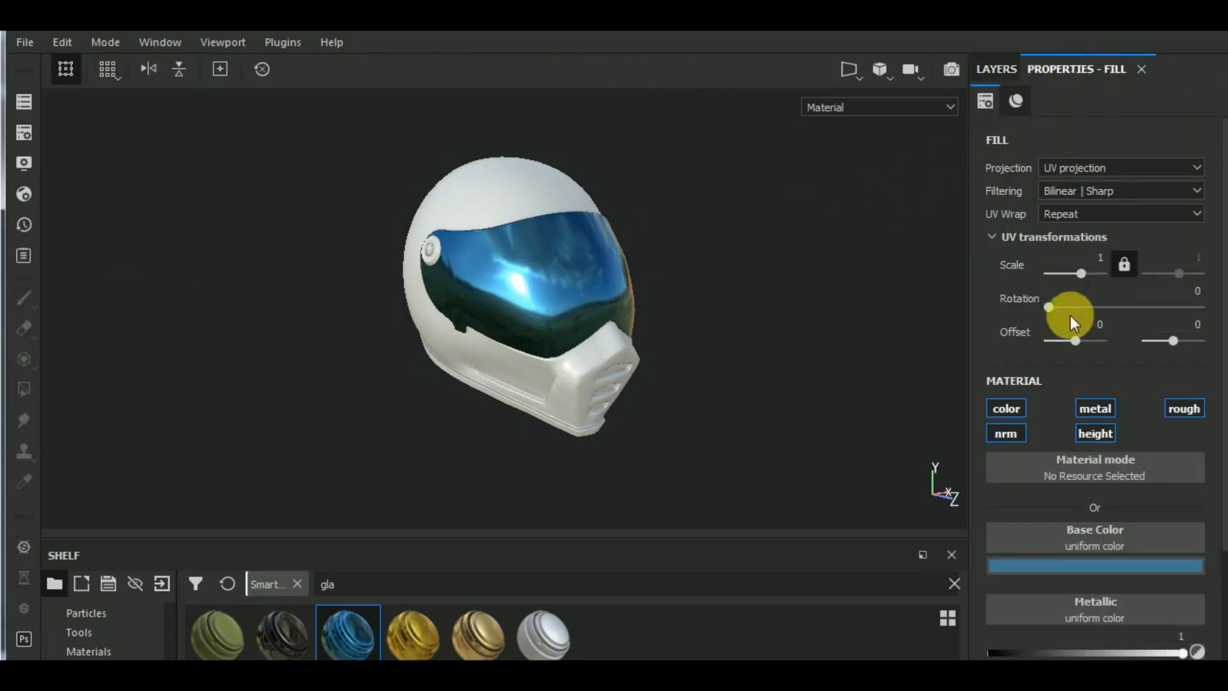
pyautogui.click(1045, 563)
pyautogui.moveTo(1053, 428); pyautogui.dragTo(966, 470)
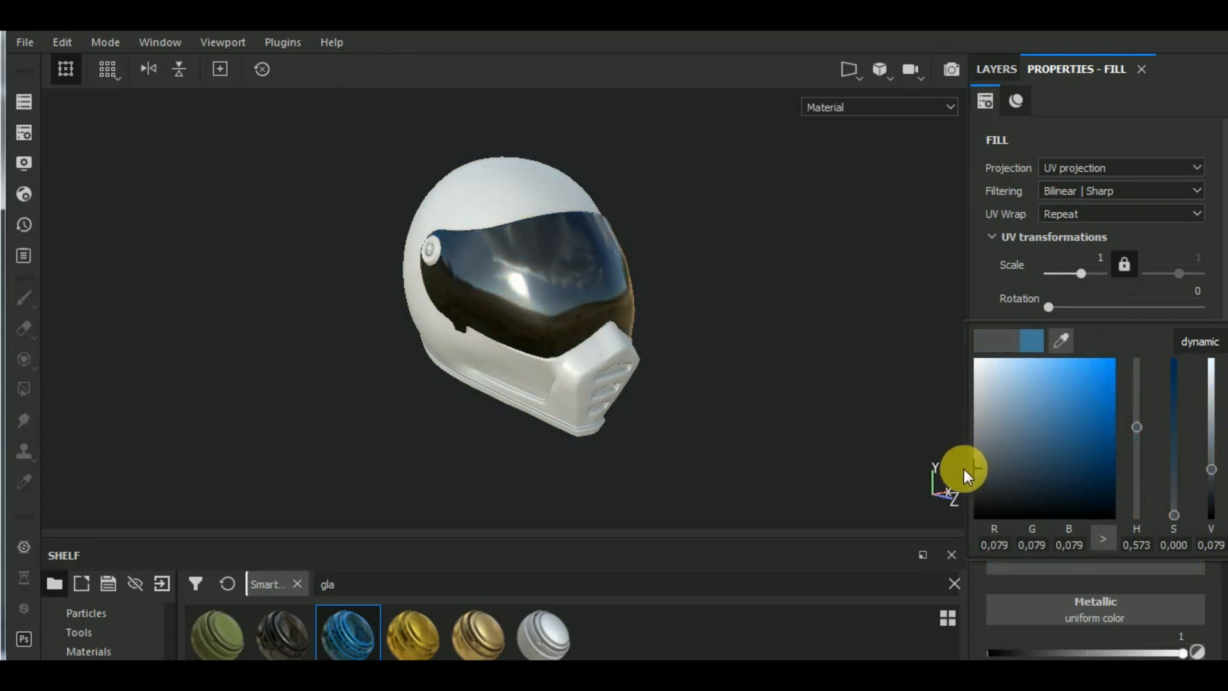
# - Add a fill layer above Glowing Edges inside the Glass Visor group and show its fill properties
pyautogui.click(997, 71)
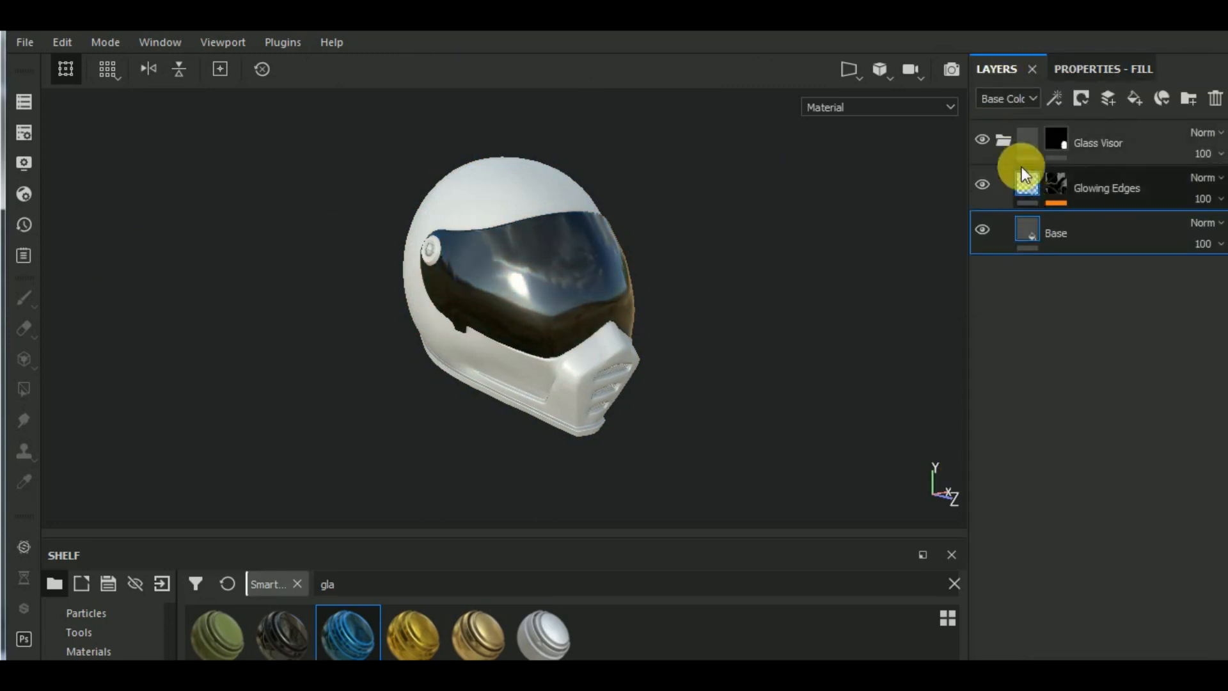
pyautogui.click(1134, 186)
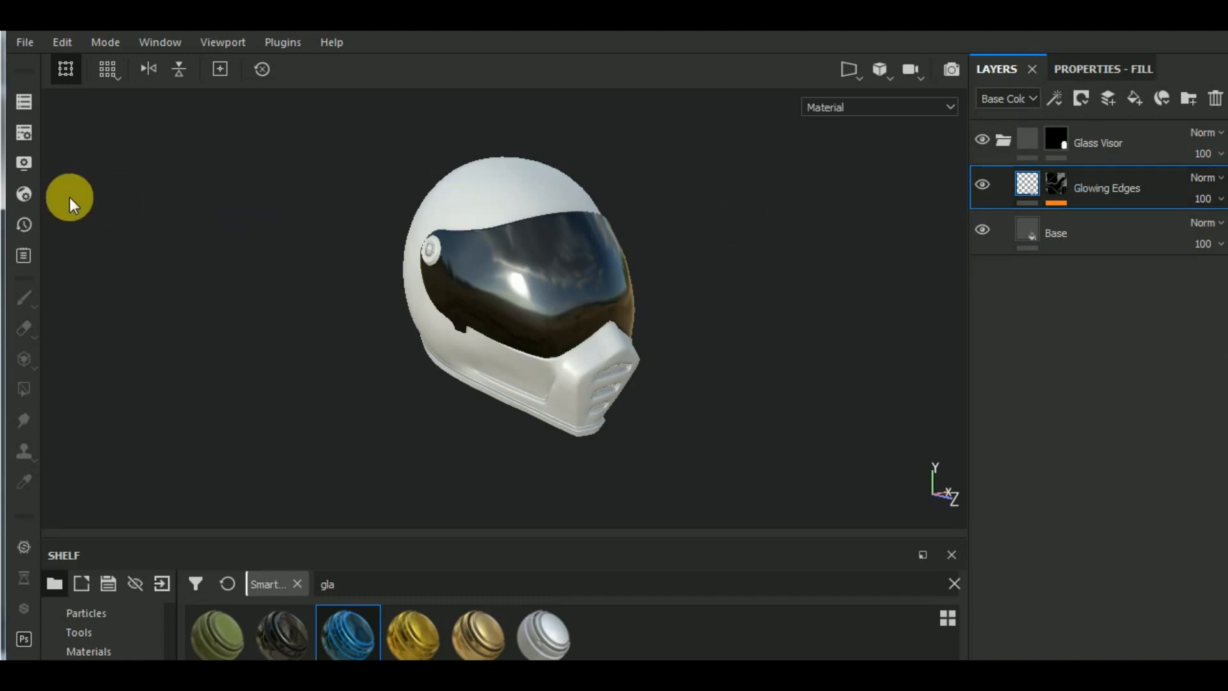
pyautogui.click(1133, 96)
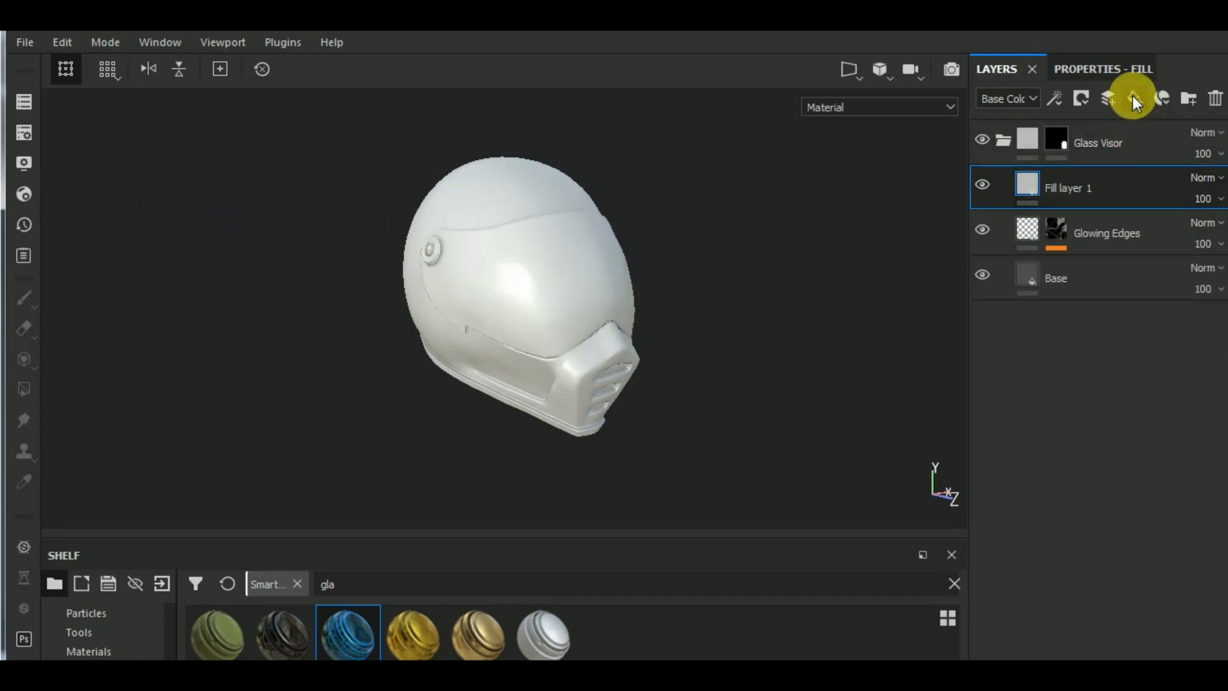
pyautogui.click(1096, 70)
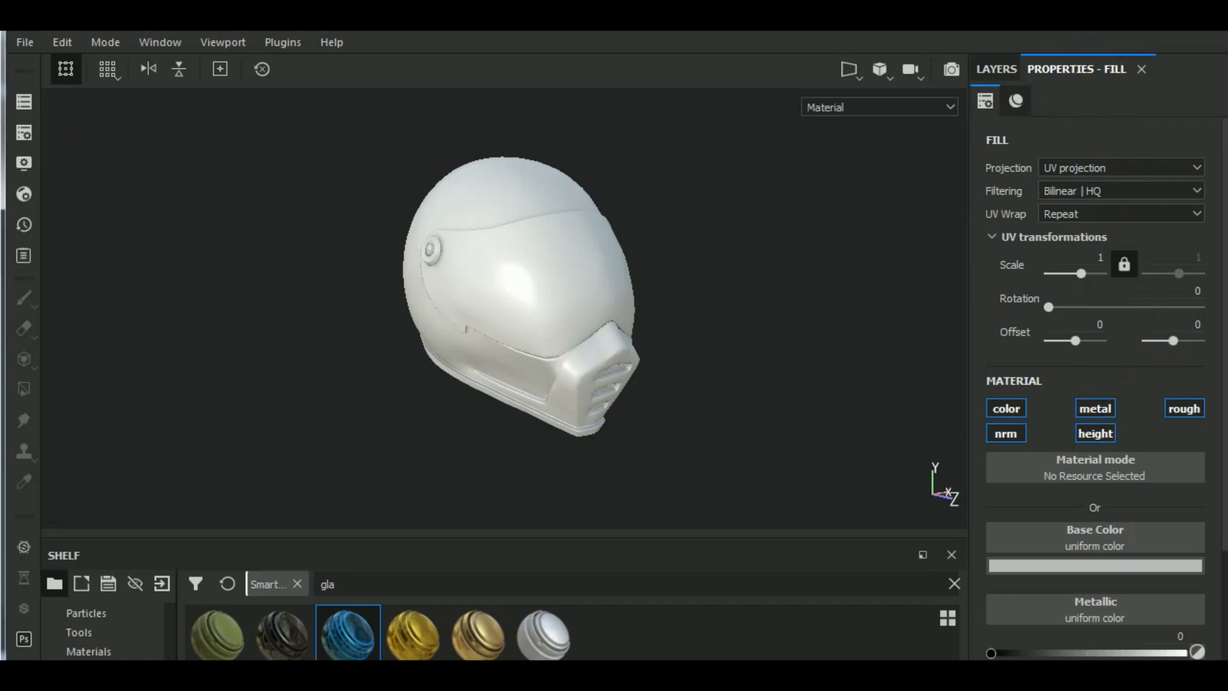
# - Add an Opacity channel to the texture set
pyautogui.click(29, 162)
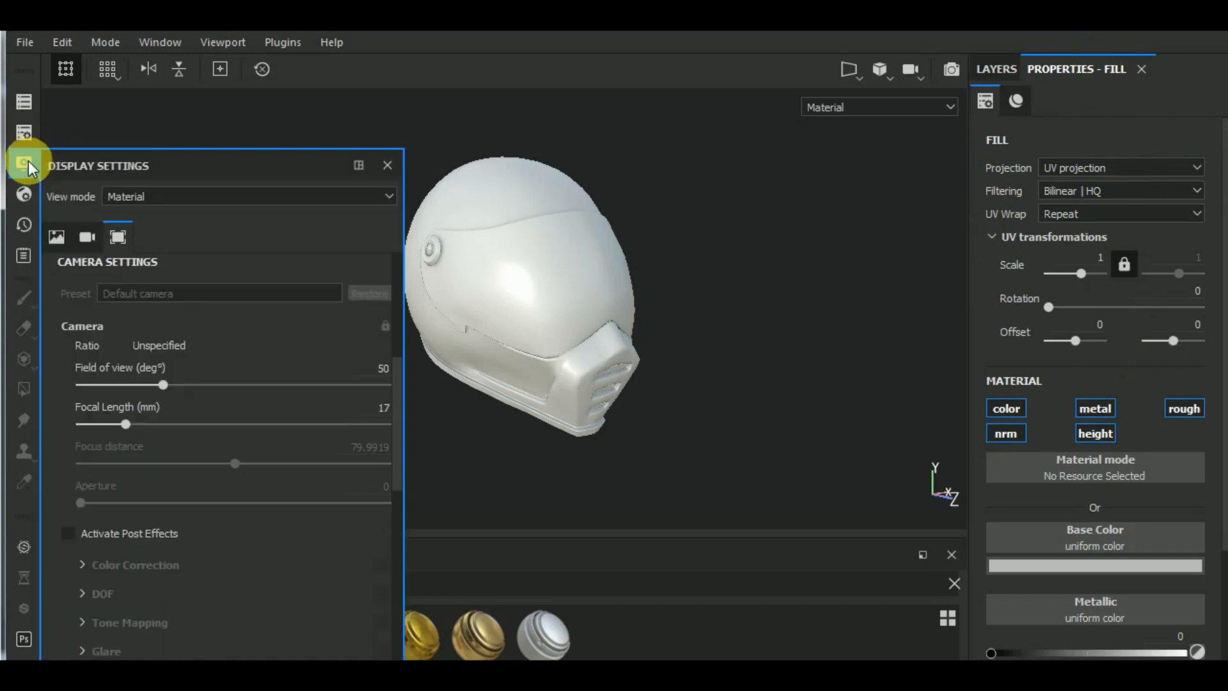
pyautogui.click(24, 133)
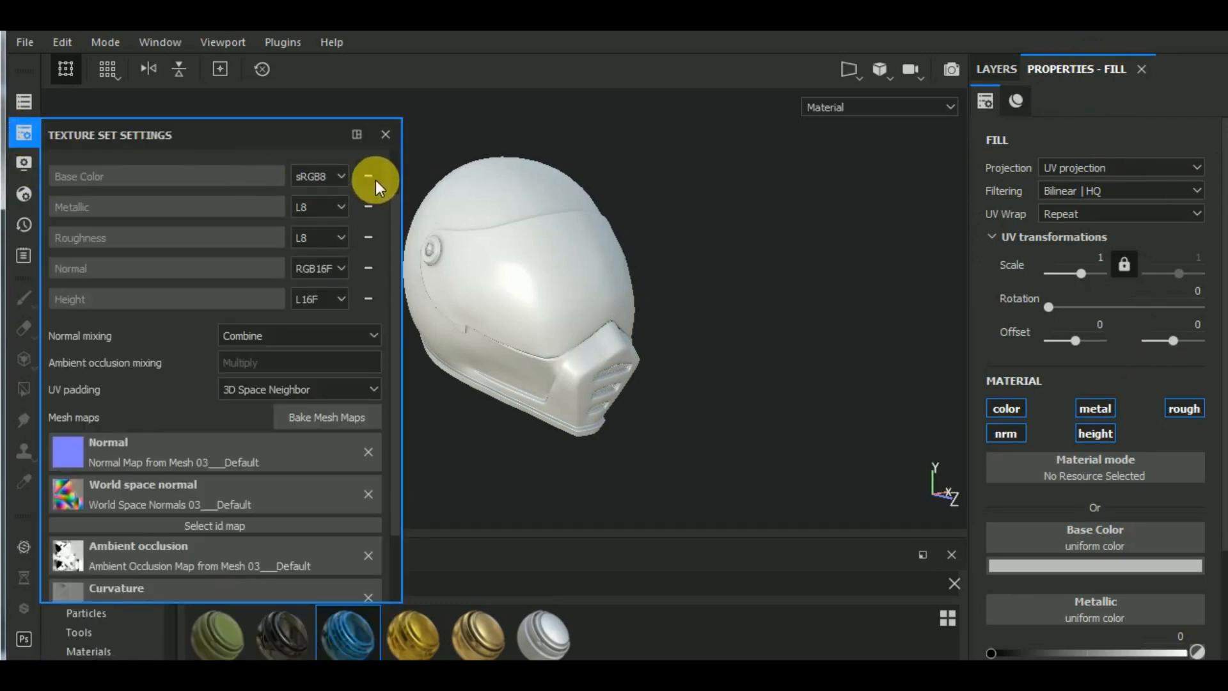
pyautogui.scroll(2, 374, 185)
pyautogui.click(369, 205)
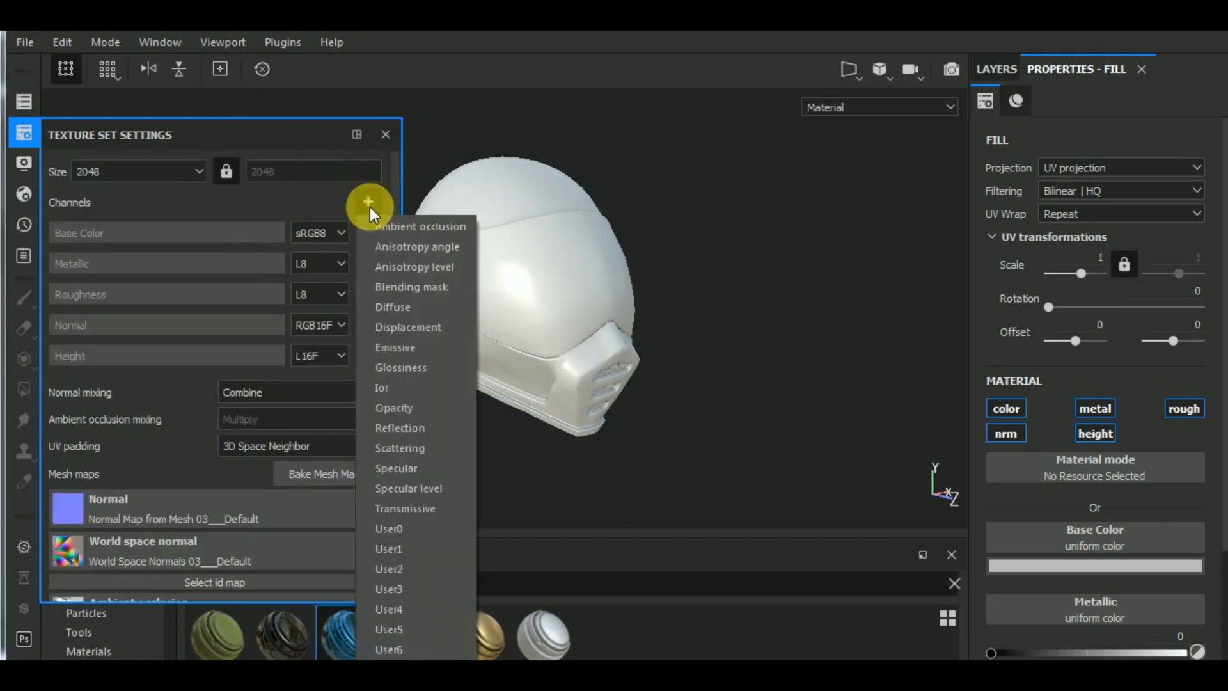
pyautogui.click(444, 408)
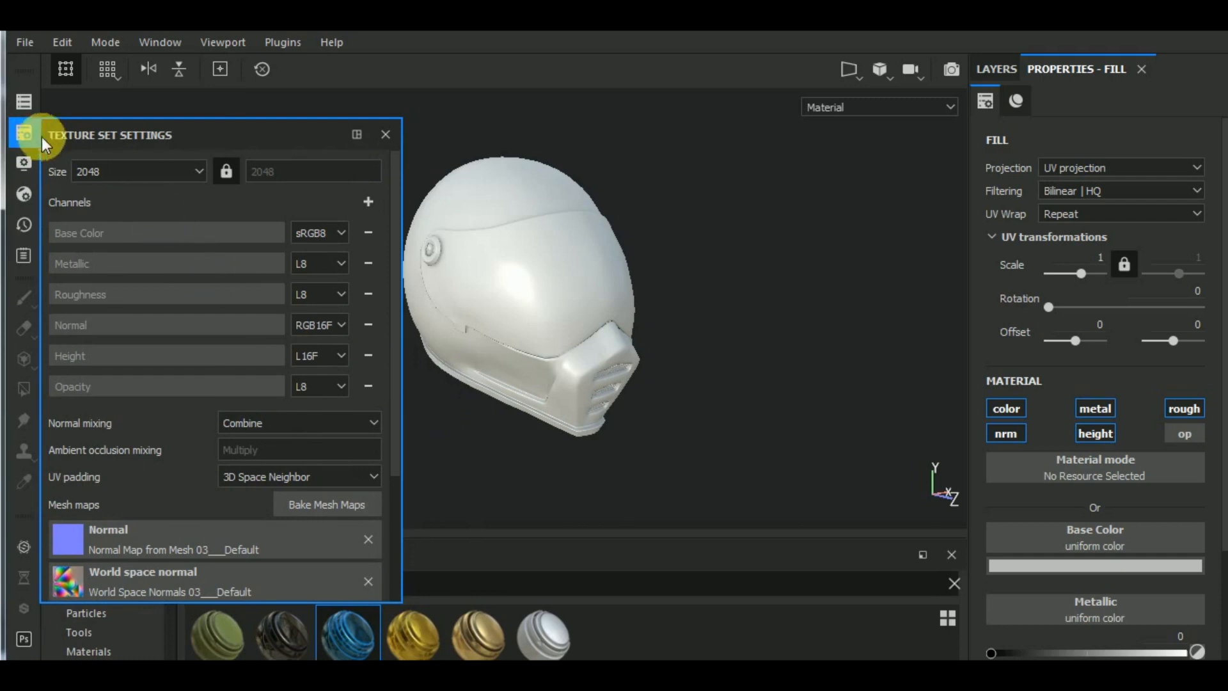
# - Switch the main shader to pbr-metal-rough-with-alpha-blending
pyautogui.click(27, 192)
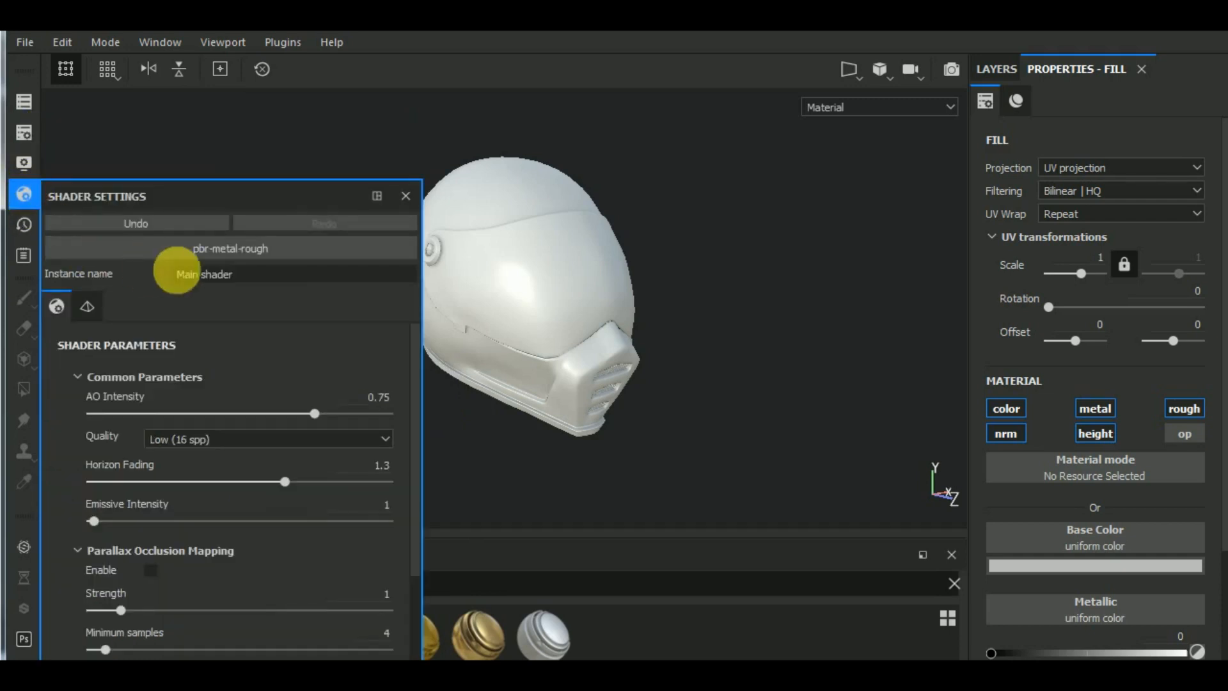
pyautogui.click(286, 247)
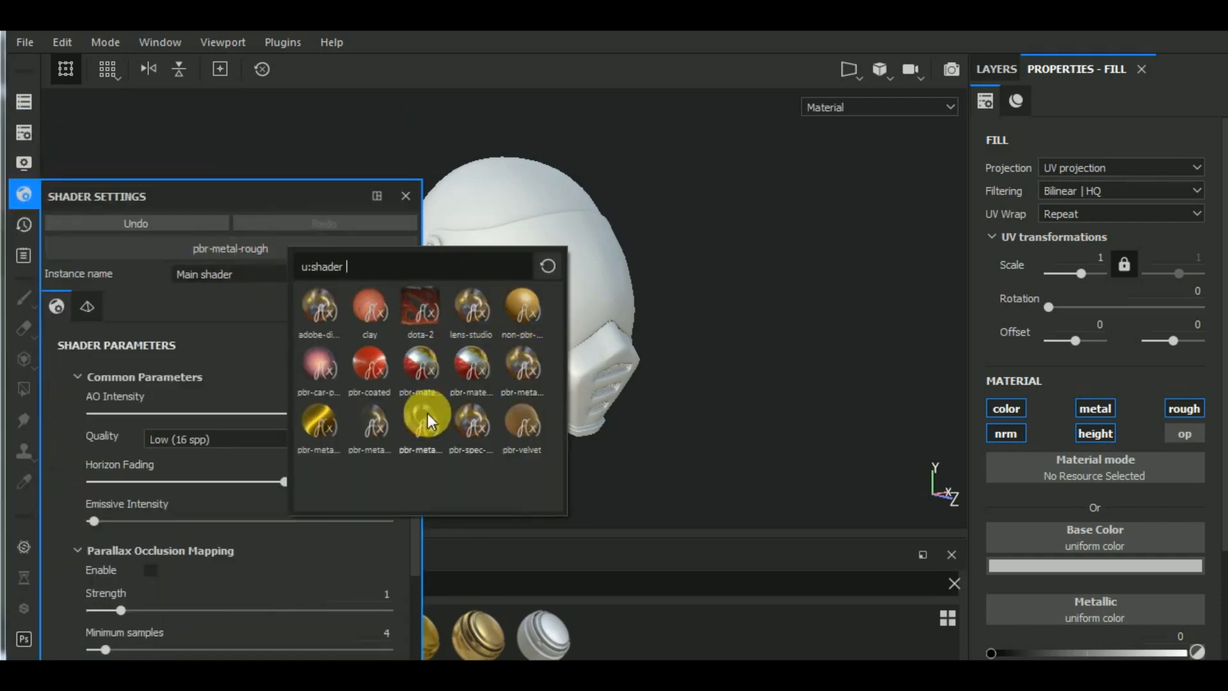
pyautogui.click(371, 421)
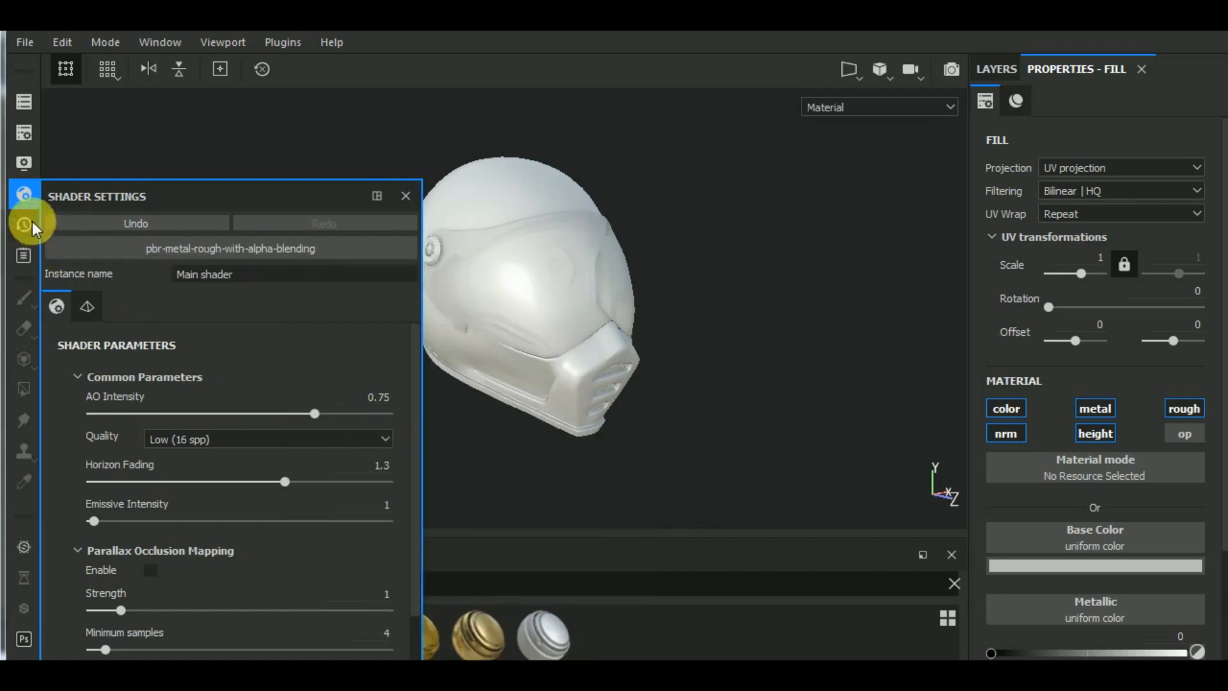
pyautogui.click(25, 193)
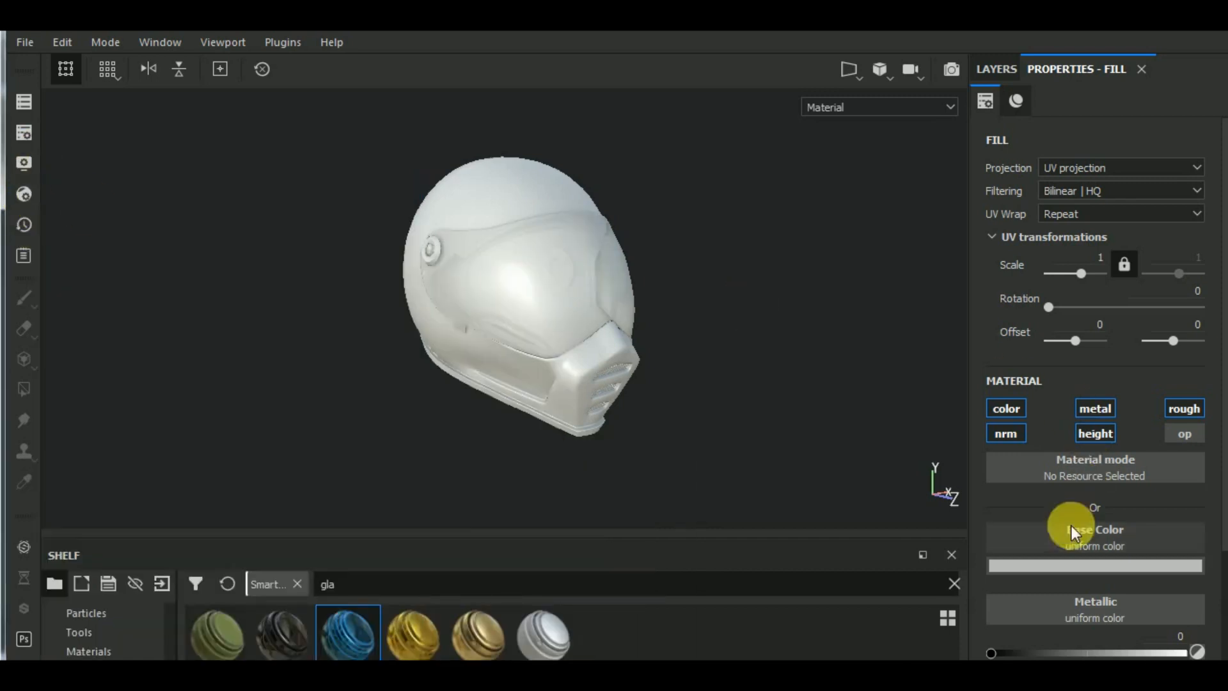
# - Limit the new fill layer to the opacity channel only and lower its opacity to about 0.84
pyautogui.click(1180, 432)
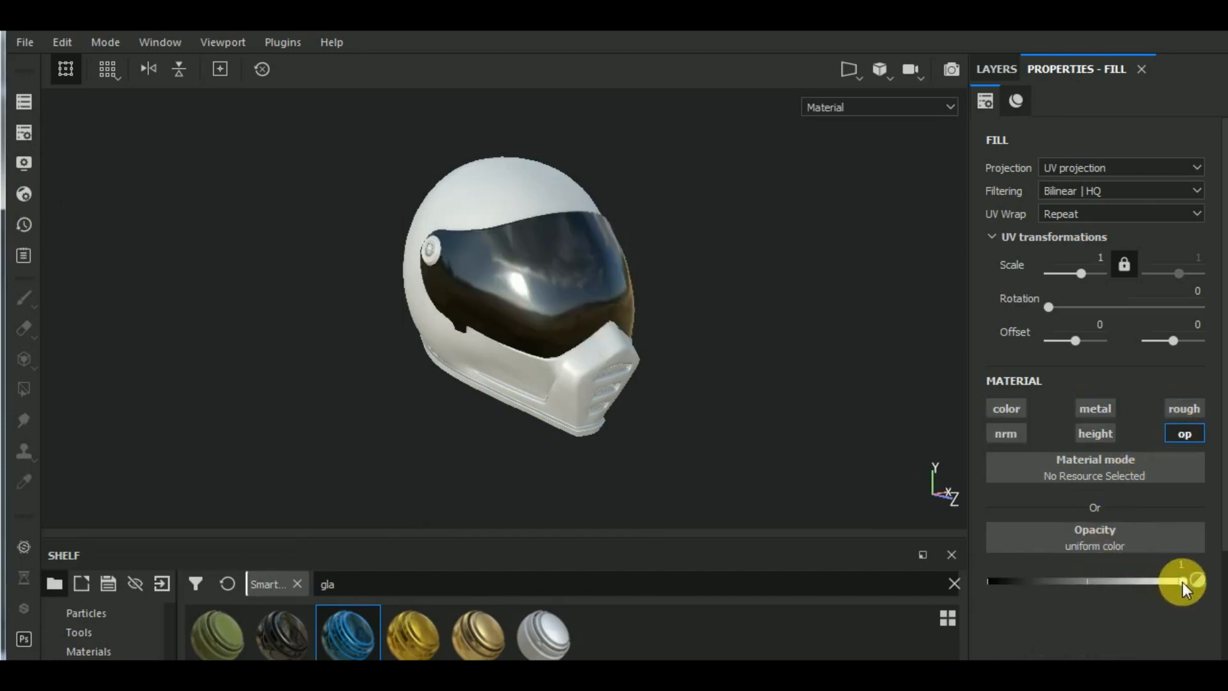
pyautogui.moveTo(1184, 580); pyautogui.dragTo(1130, 581)
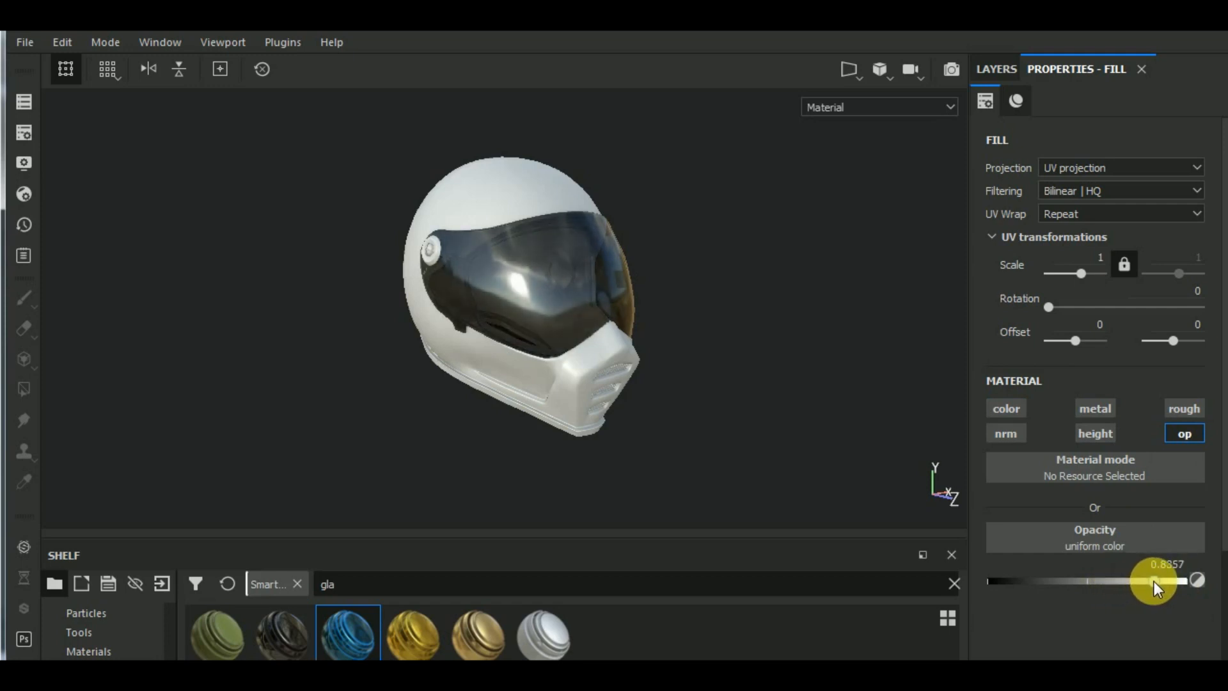
# - Rename the new fill layer in the Glass Visor group as "opacity layer"
pyautogui.click(996, 67)
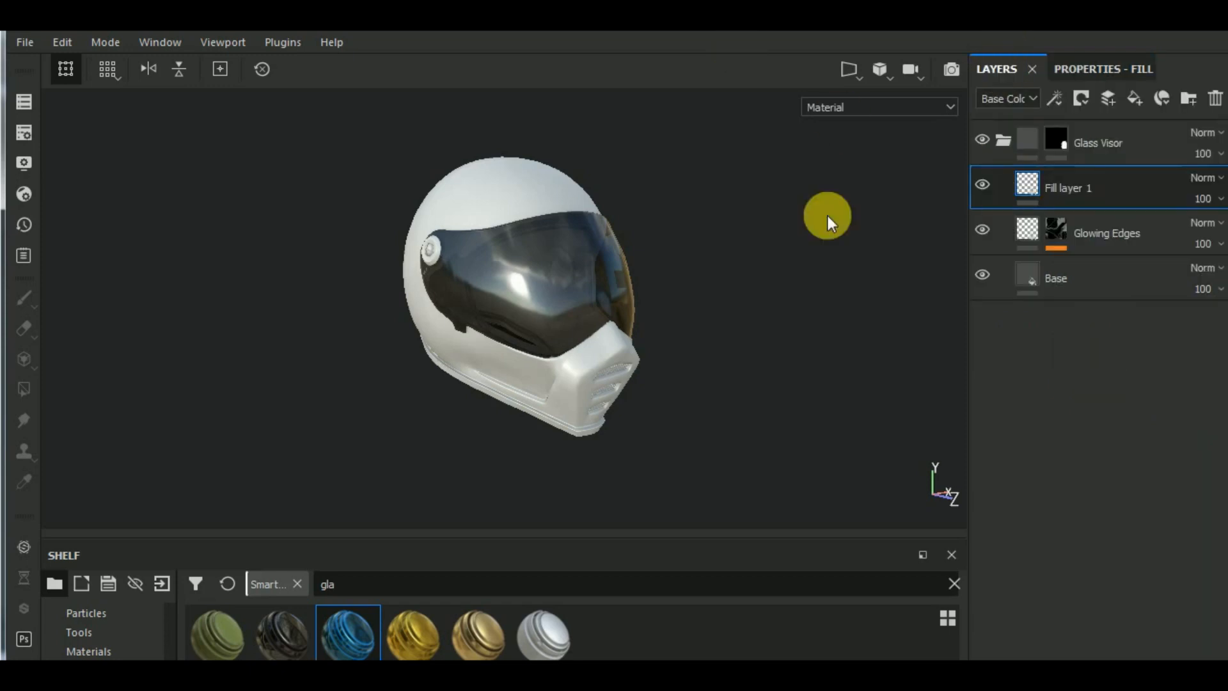
pyautogui.doubleClick(1063, 190)
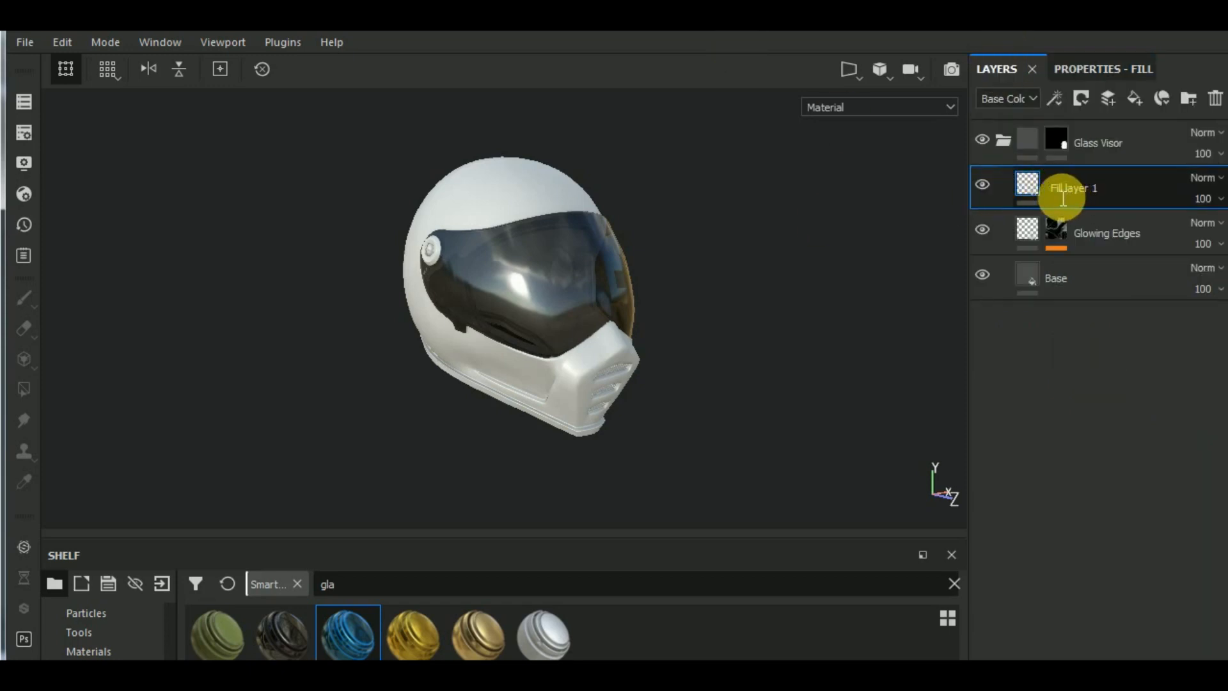
pyautogui.write('opacity')
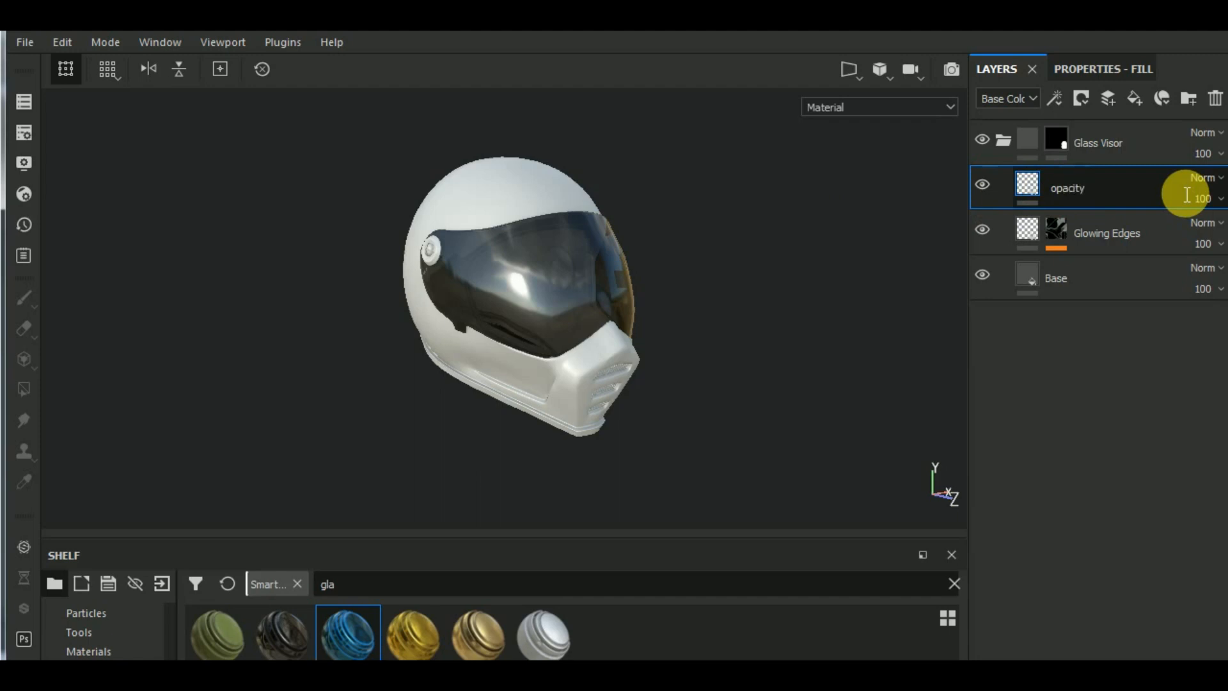
pyautogui.write(' layer')
pyautogui.press('Return')
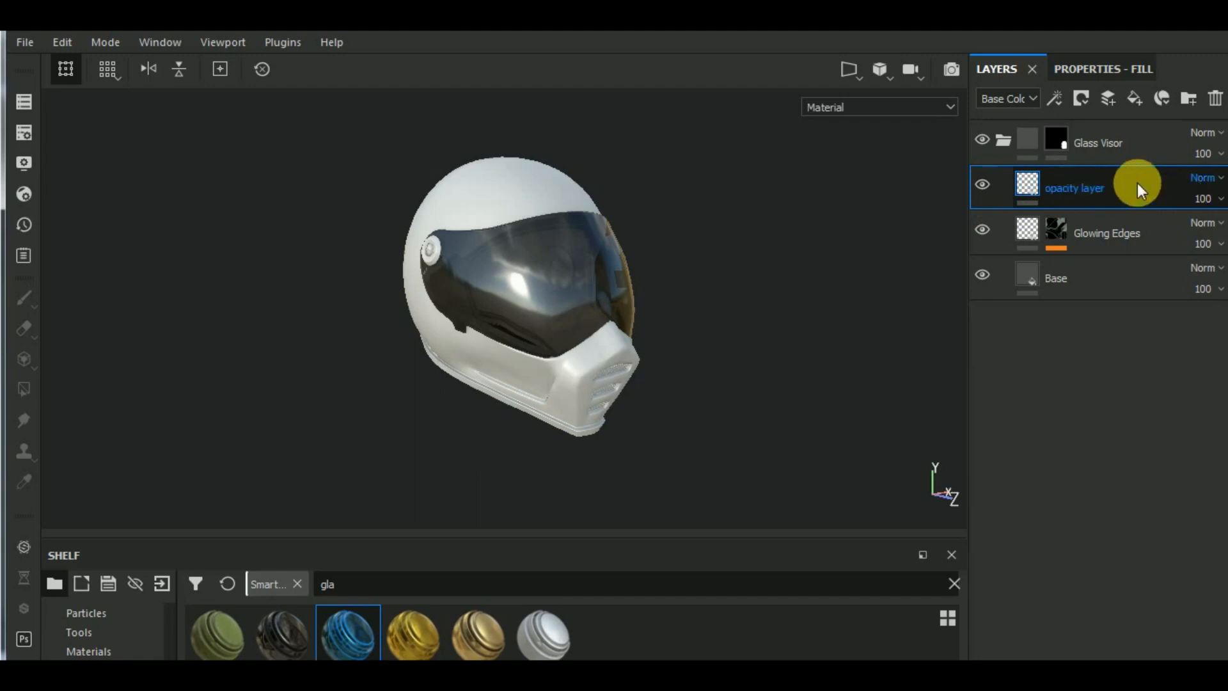
# - Collapse the Glass Visor group, search the smart materials for "plastic" and add Plastic Glossy beneath the group
pyautogui.click(1002, 139)
pyautogui.click(1116, 153)
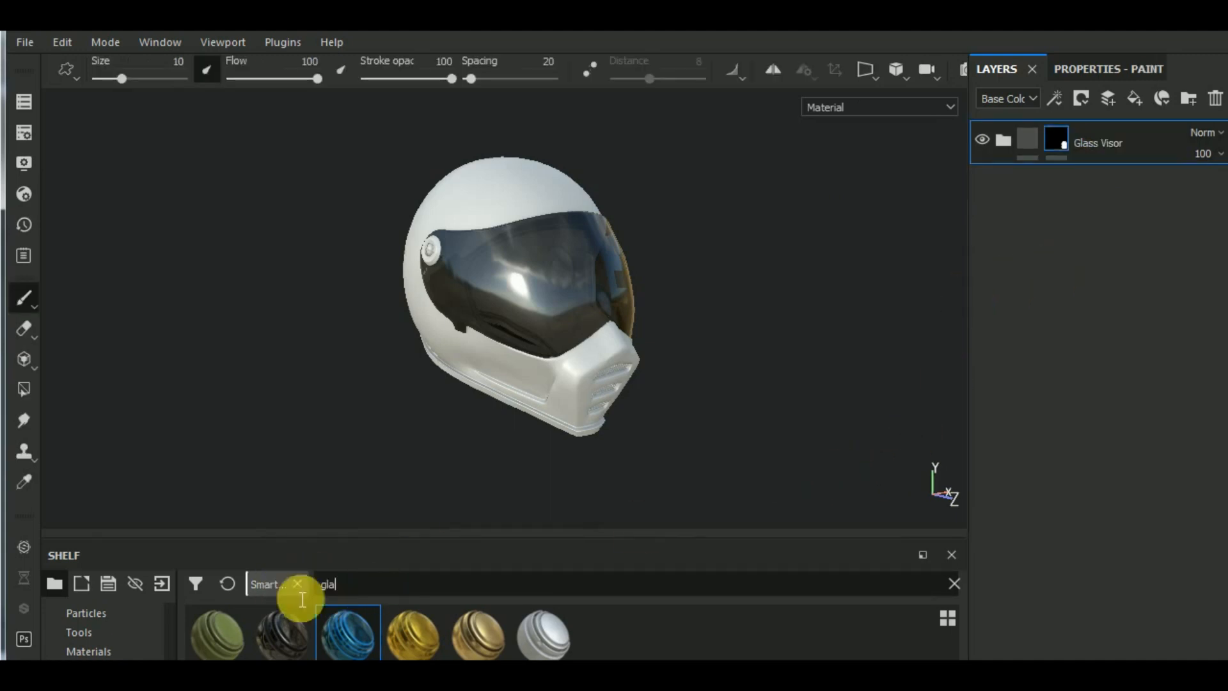
pyautogui.doubleClick(329, 584)
pyautogui.write('plas')
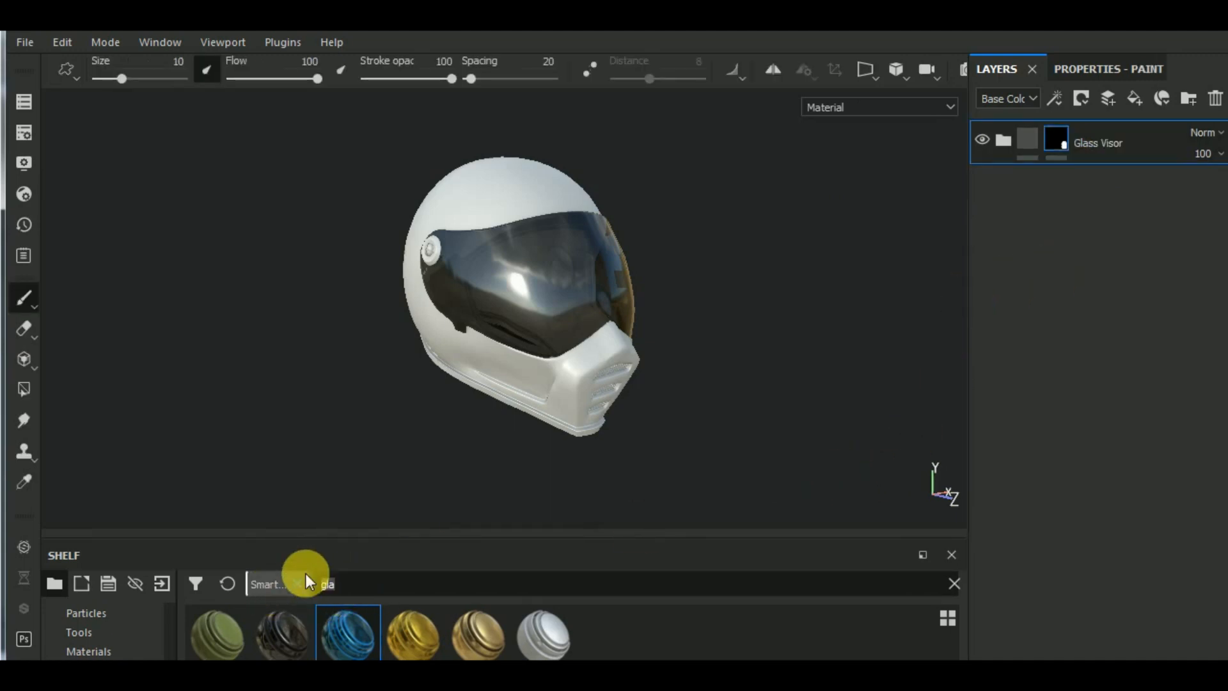
pyautogui.write('tic')
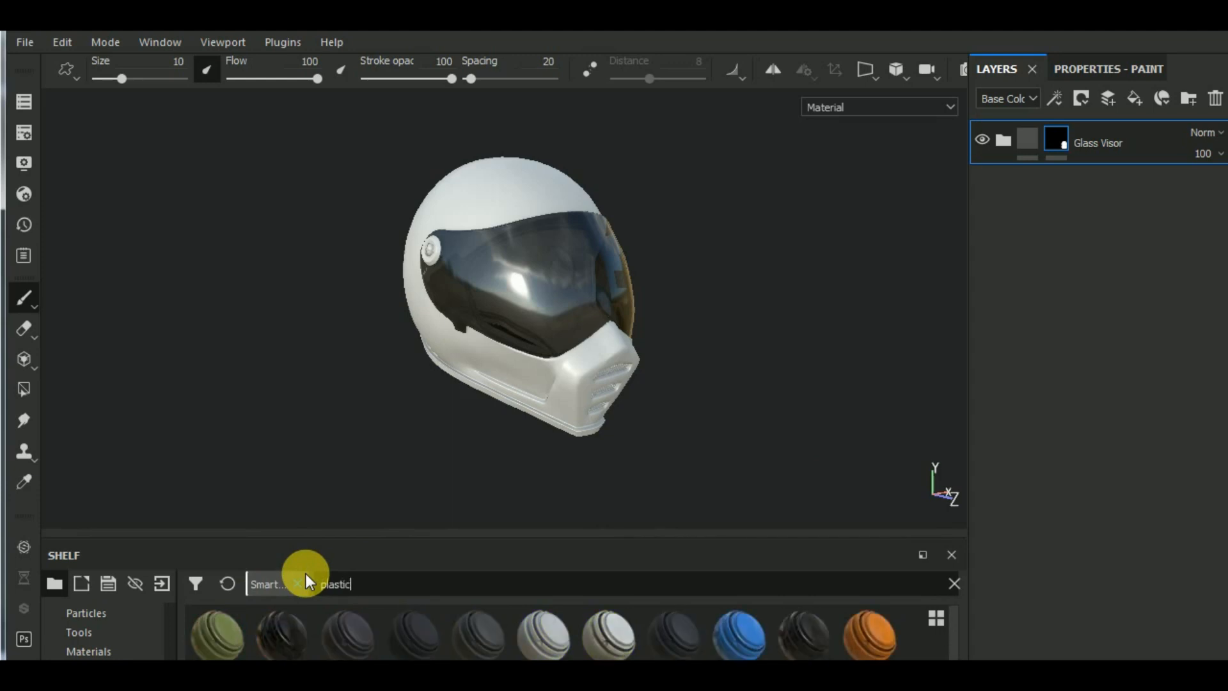
pyautogui.moveTo(768, 639); pyautogui.dragTo(1122, 254)
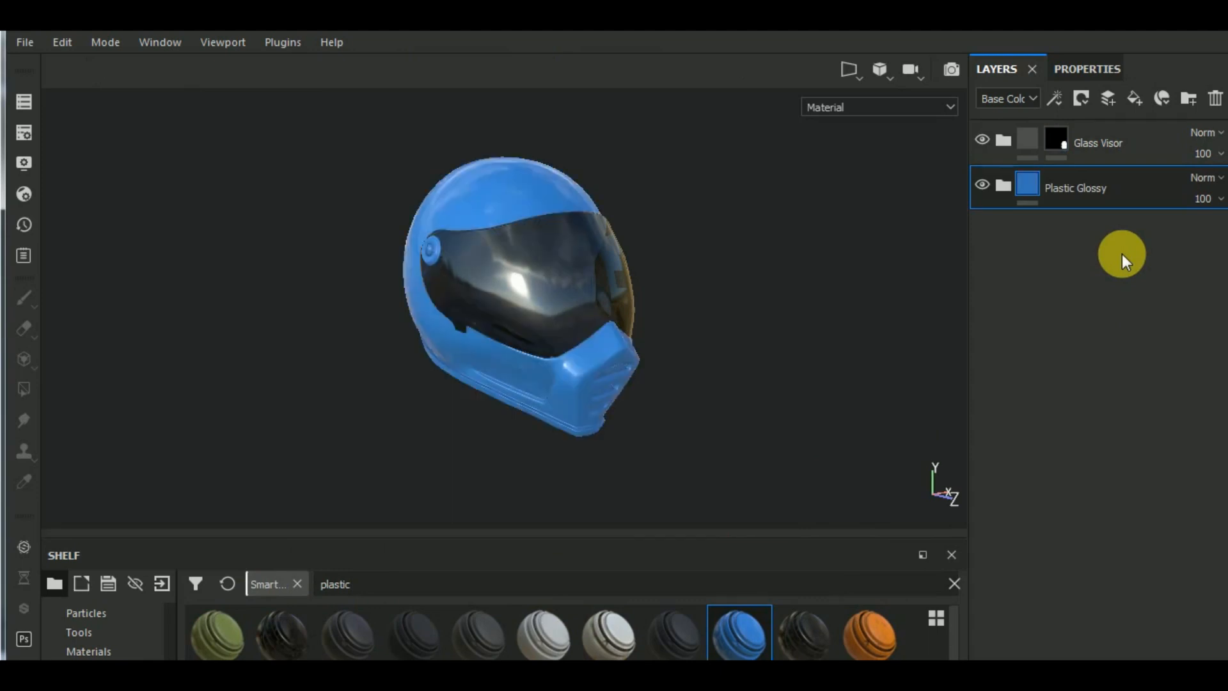
# - Expand the Plastic Glossy group and add a black mask to it
pyautogui.click(1003, 187)
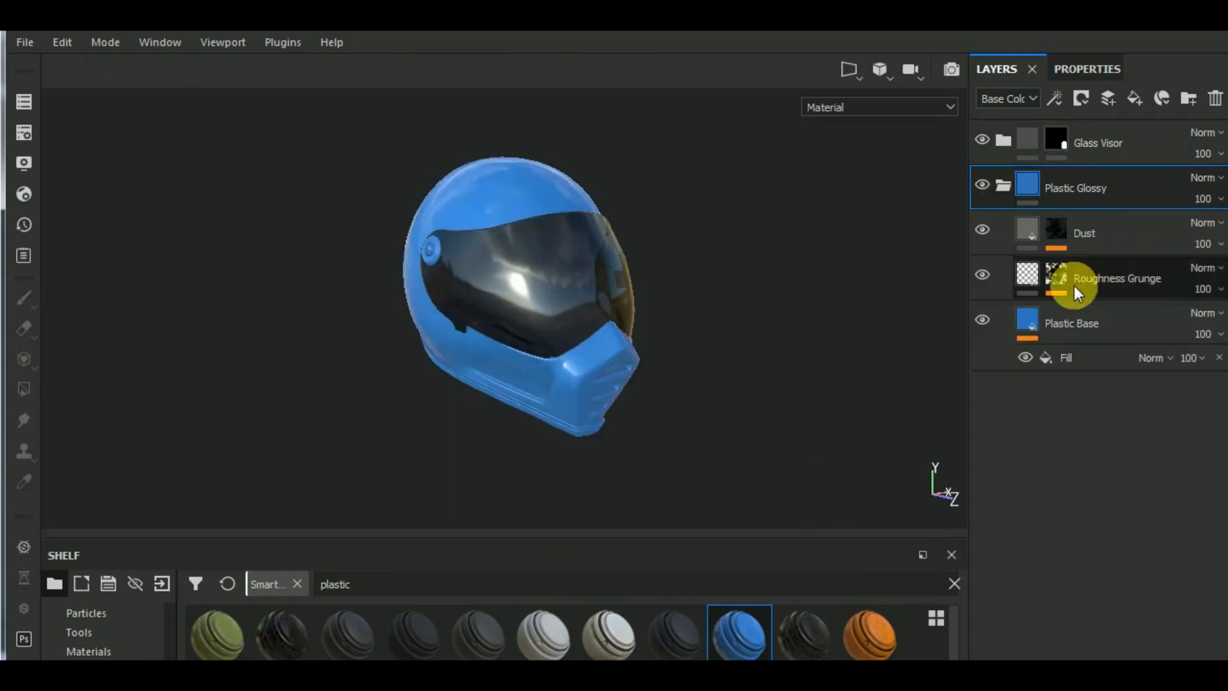
pyautogui.click(1084, 97)
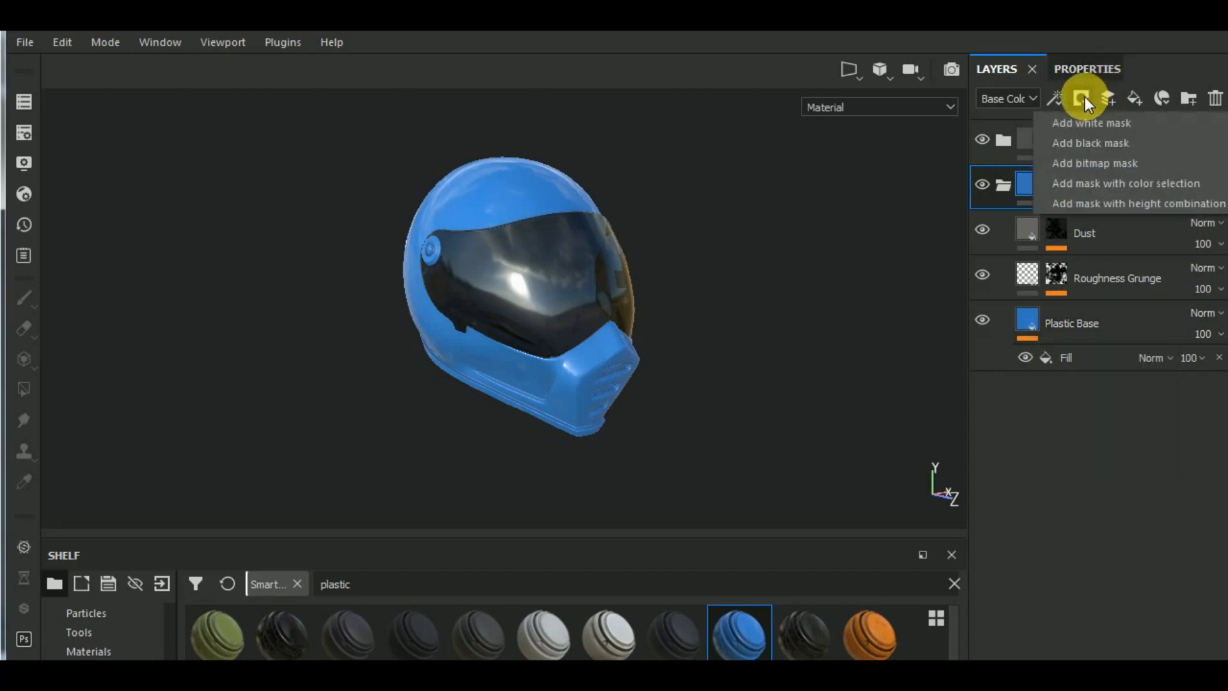
pyautogui.click(1092, 143)
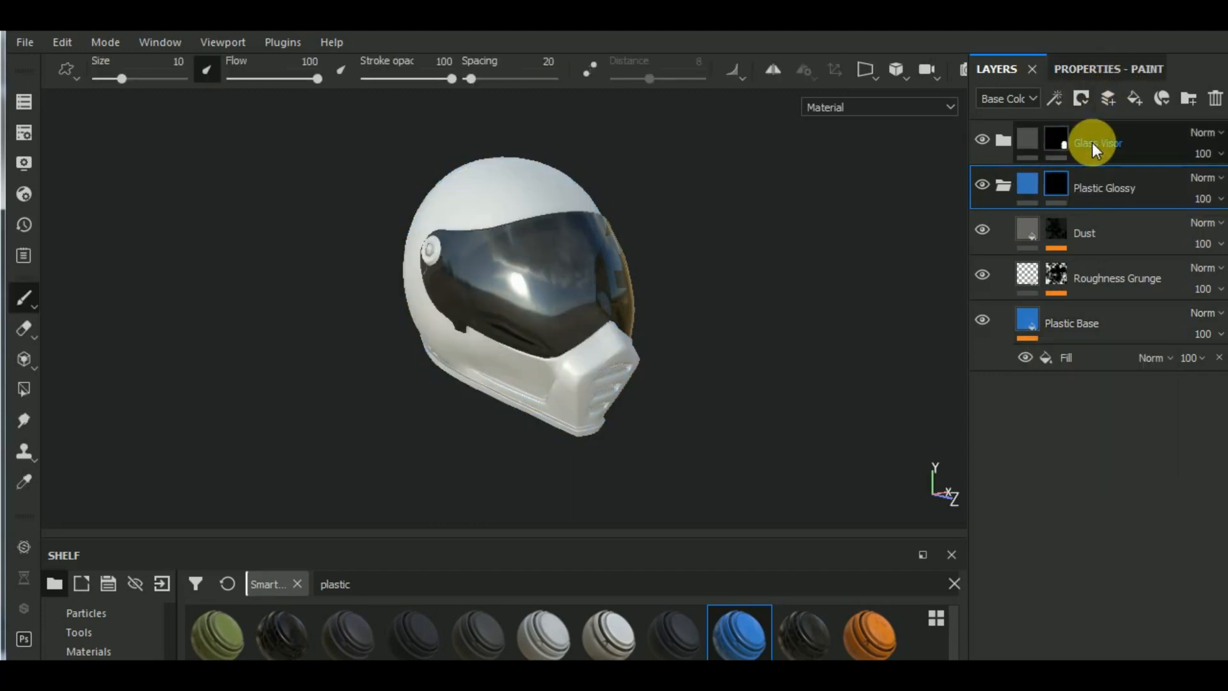
# - Reveal Plastic Glossy on the helmet's outer shell by mesh-filling it in the mask with Polygon Fill
pyautogui.click(1096, 71)
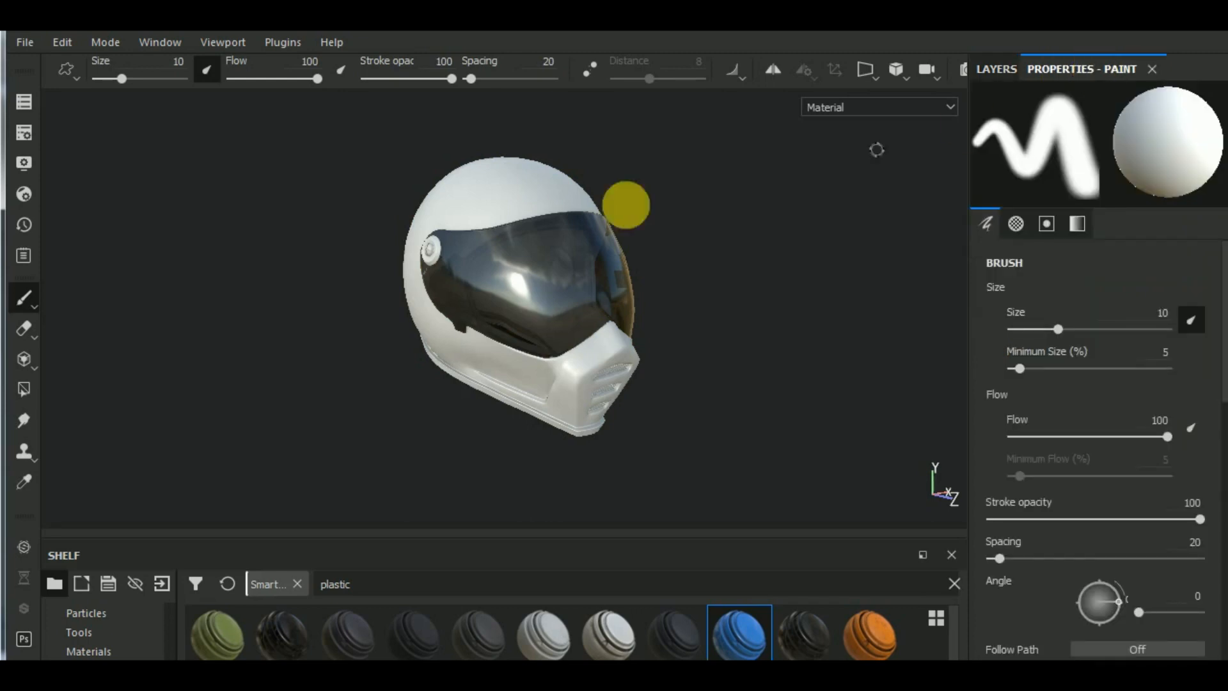
pyautogui.click(24, 390)
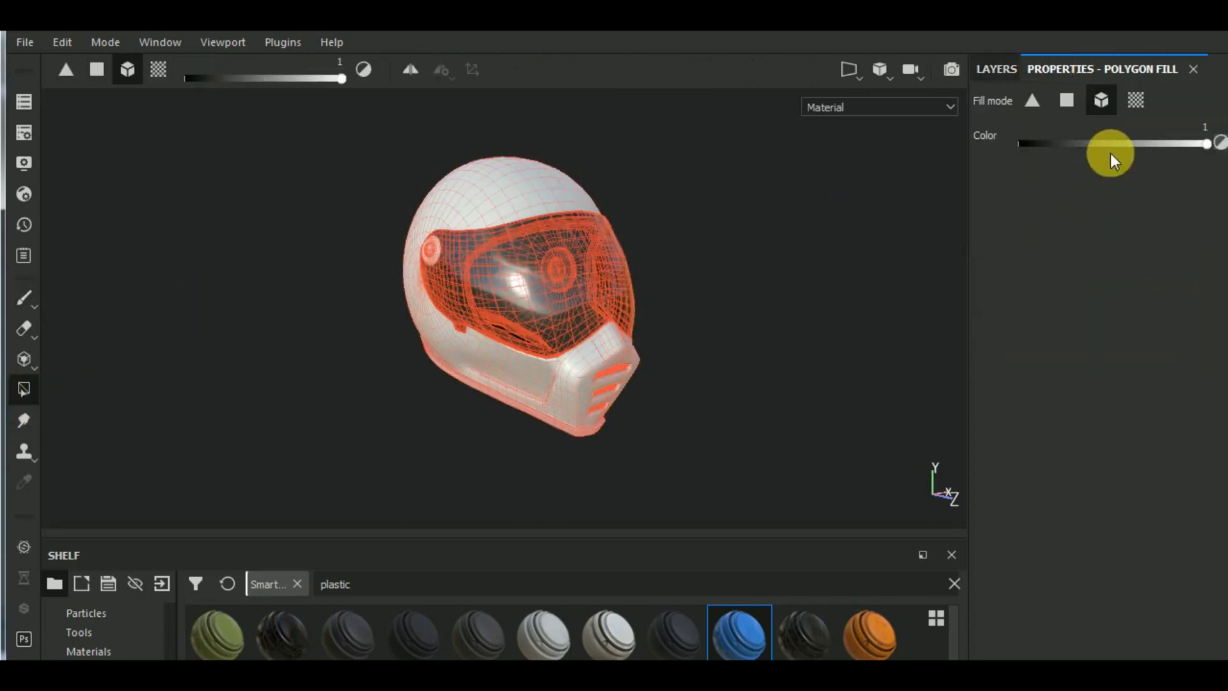
pyautogui.click(524, 385)
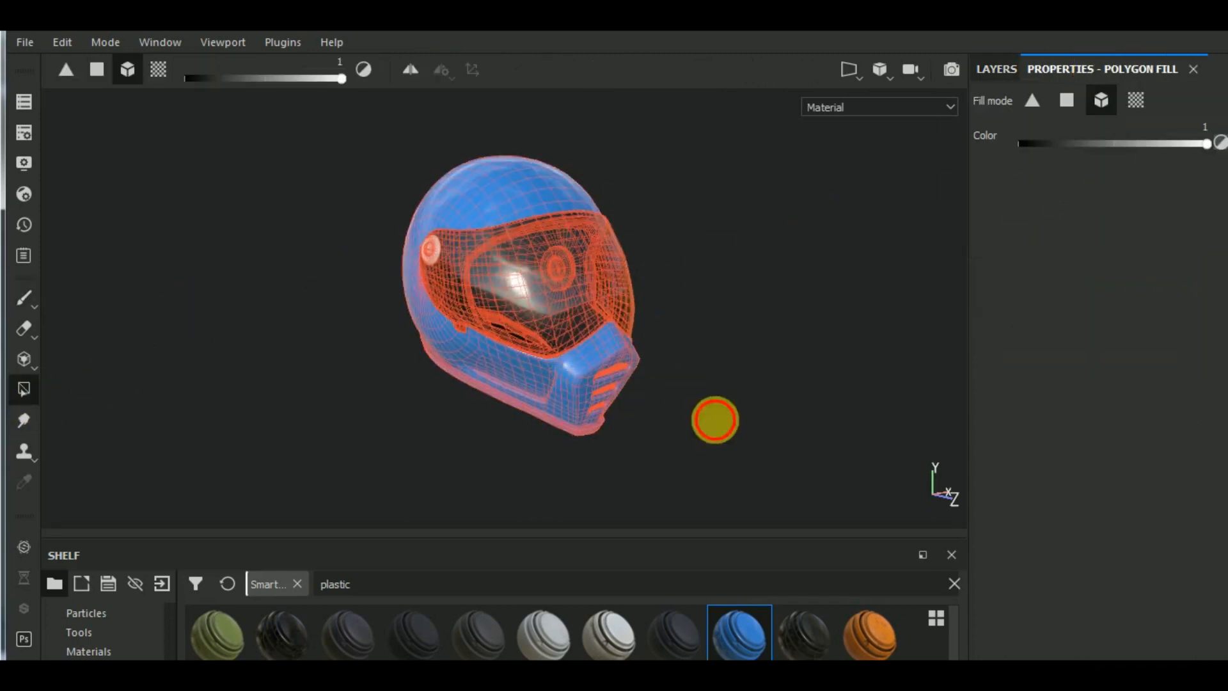
pyautogui.keyDown('alt'); pyautogui.moveTo(713, 420); pyautogui.dragTo(735, 403); pyautogui.keyUp('alt')
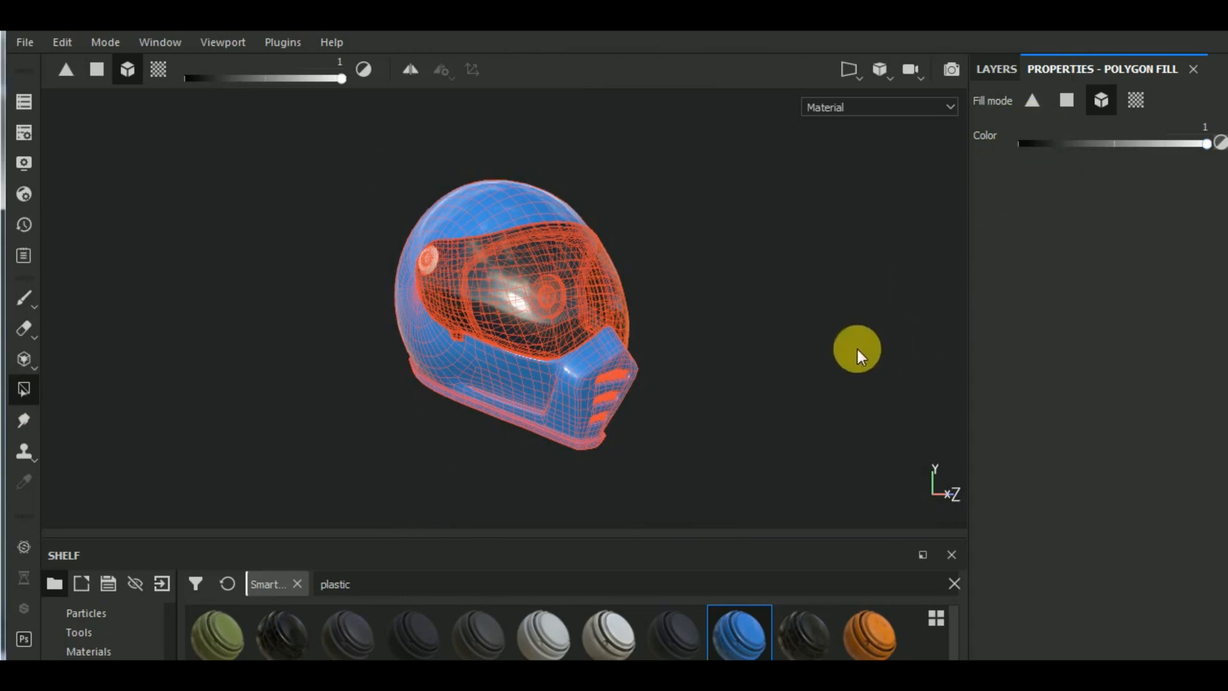
pyautogui.keyDown('alt'); pyautogui.moveTo(513, 270); pyautogui.dragTo(427, 258, button='right'); pyautogui.keyUp('alt')
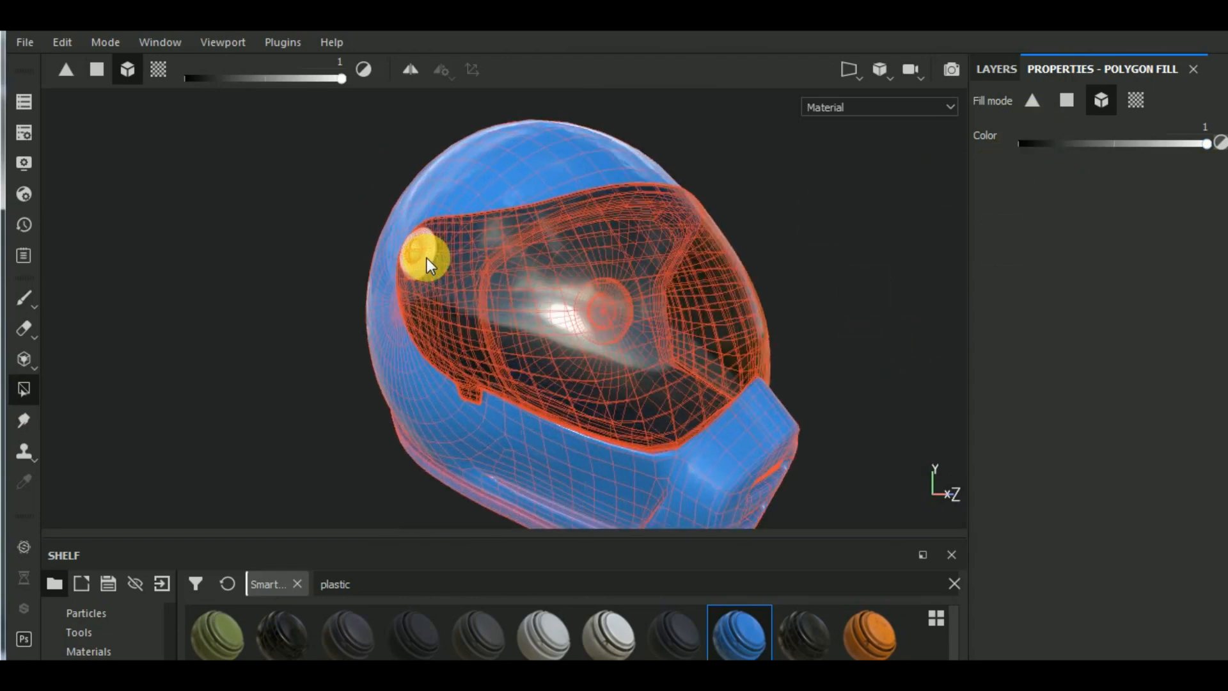
# - Set the base color of the Plastic Base layer in Plastic Glossy to a near-black grey with R, G and B at 0.014
pyautogui.scroll(-4, 427, 257)
pyautogui.keyDown('alt'); pyautogui.moveTo(784, 330); pyautogui.dragTo(601, 282); pyautogui.keyUp('alt')
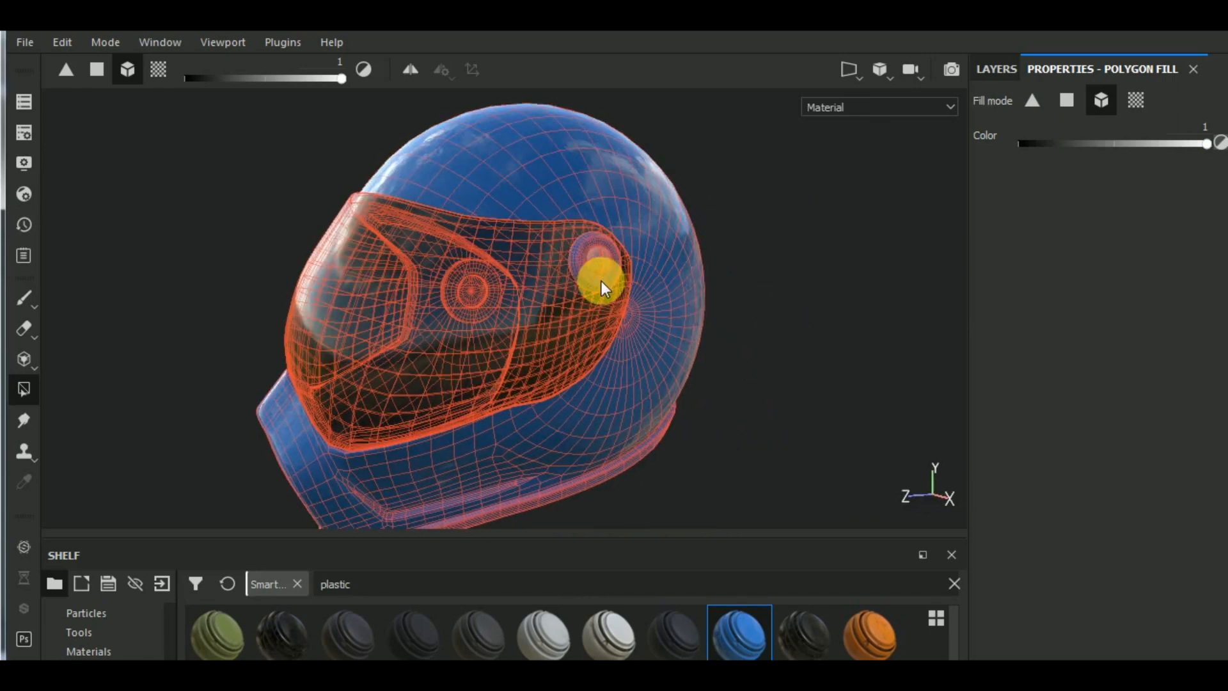
pyautogui.keyDown('alt'); pyautogui.moveTo(601, 282); pyautogui.dragTo(570, 389, button='right'); pyautogui.keyUp('alt')
pyautogui.keyDown('alt'); pyautogui.moveTo(570, 389); pyautogui.dragTo(782, 436); pyautogui.keyUp('alt')
pyautogui.click(996, 69)
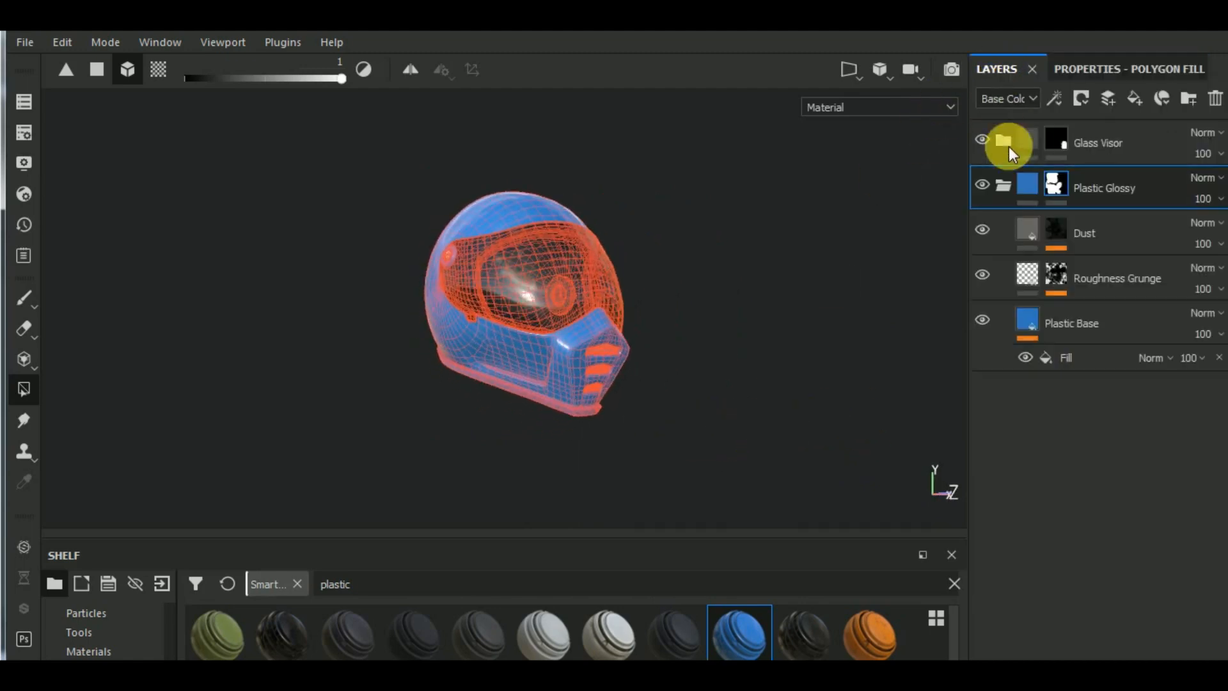
pyautogui.click(1024, 321)
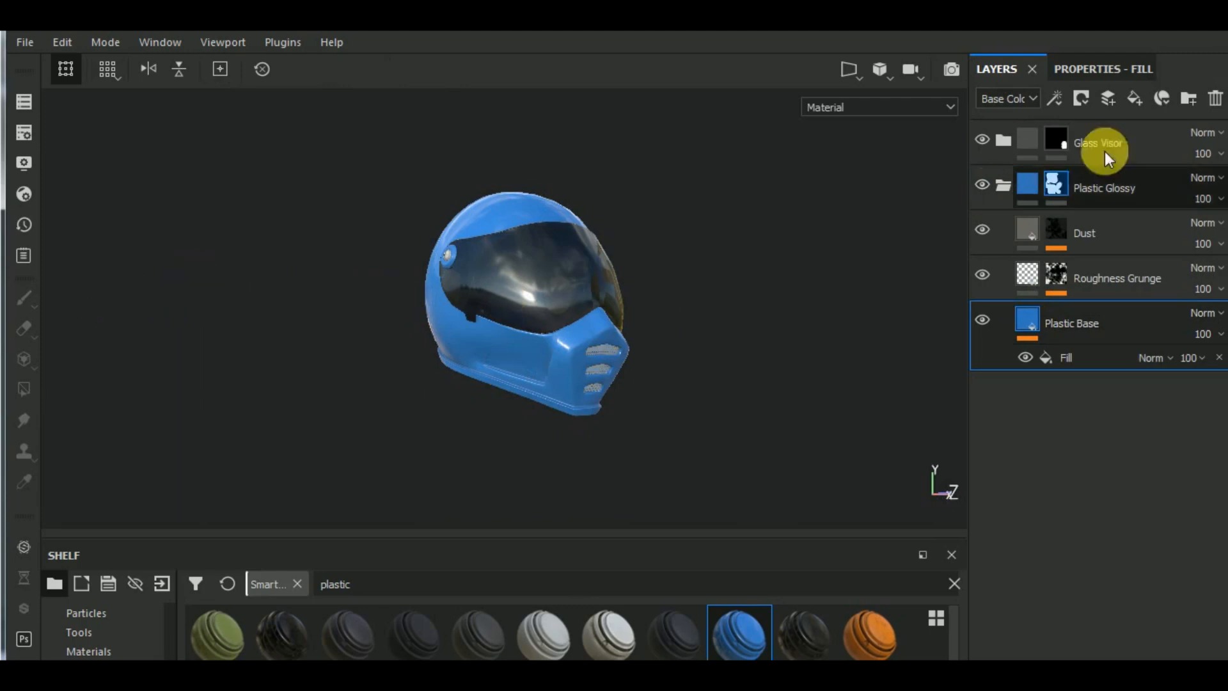
pyautogui.click(1107, 71)
pyautogui.click(1082, 565)
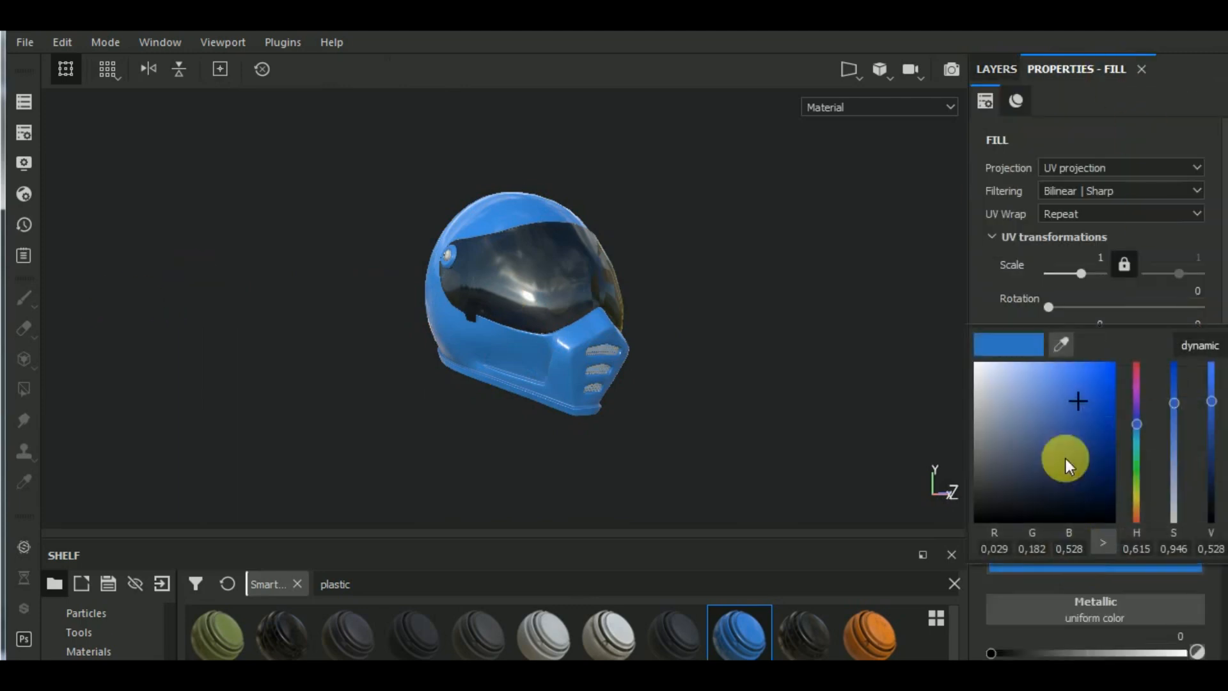
pyautogui.moveTo(1079, 398); pyautogui.dragTo(950, 501)
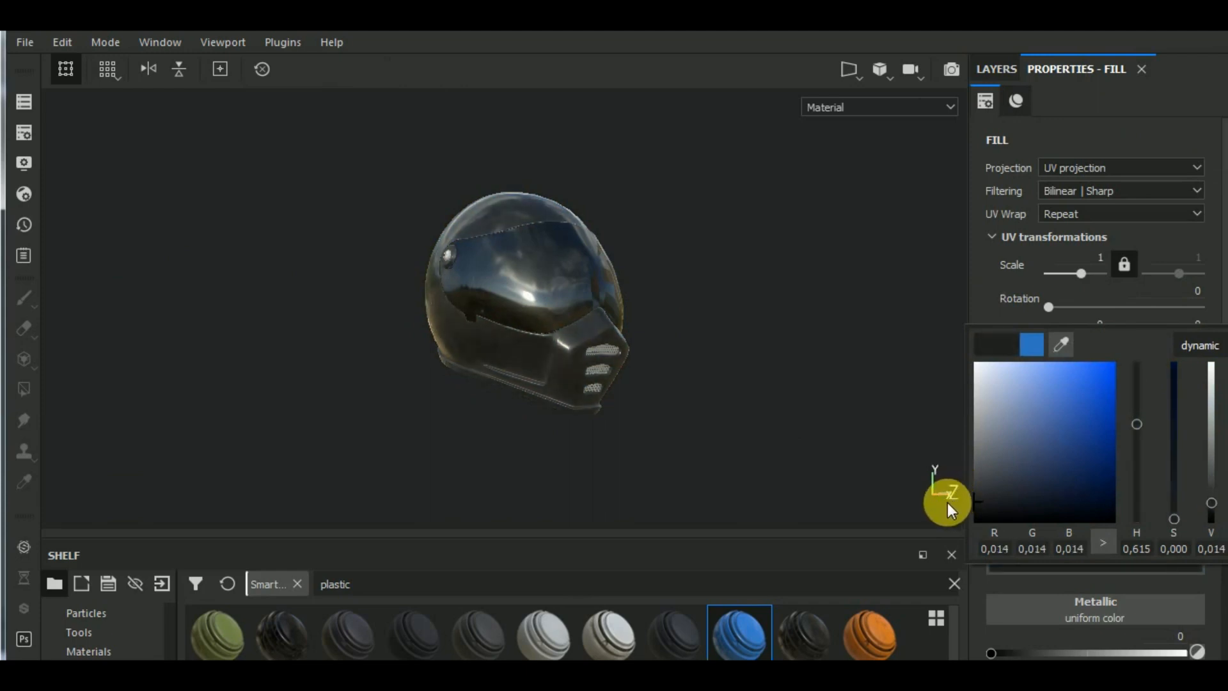
pyautogui.keyDown('alt'); pyautogui.moveTo(666, 403); pyautogui.dragTo(696, 420); pyautogui.keyUp('alt')
# - Collapse the Plastic Glossy group, expand Glass Visor and set the opacity layer's opacity value to about 0.70
pyautogui.click(992, 66)
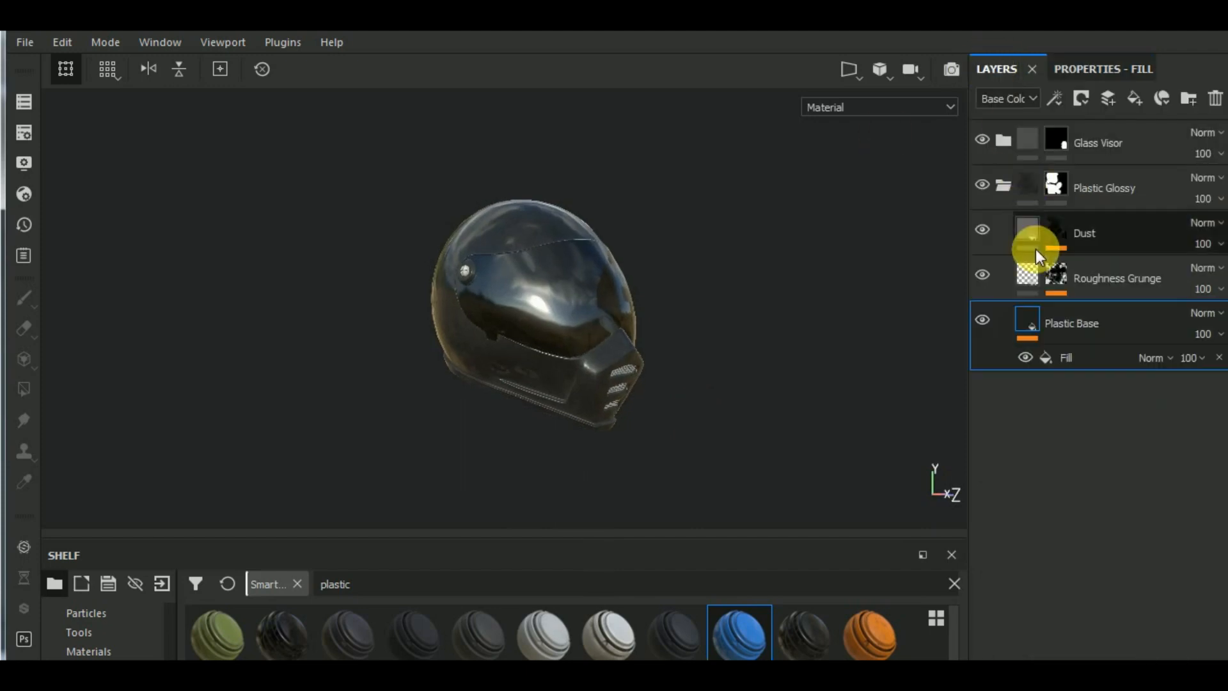
pyautogui.click(1003, 186)
pyautogui.click(1003, 142)
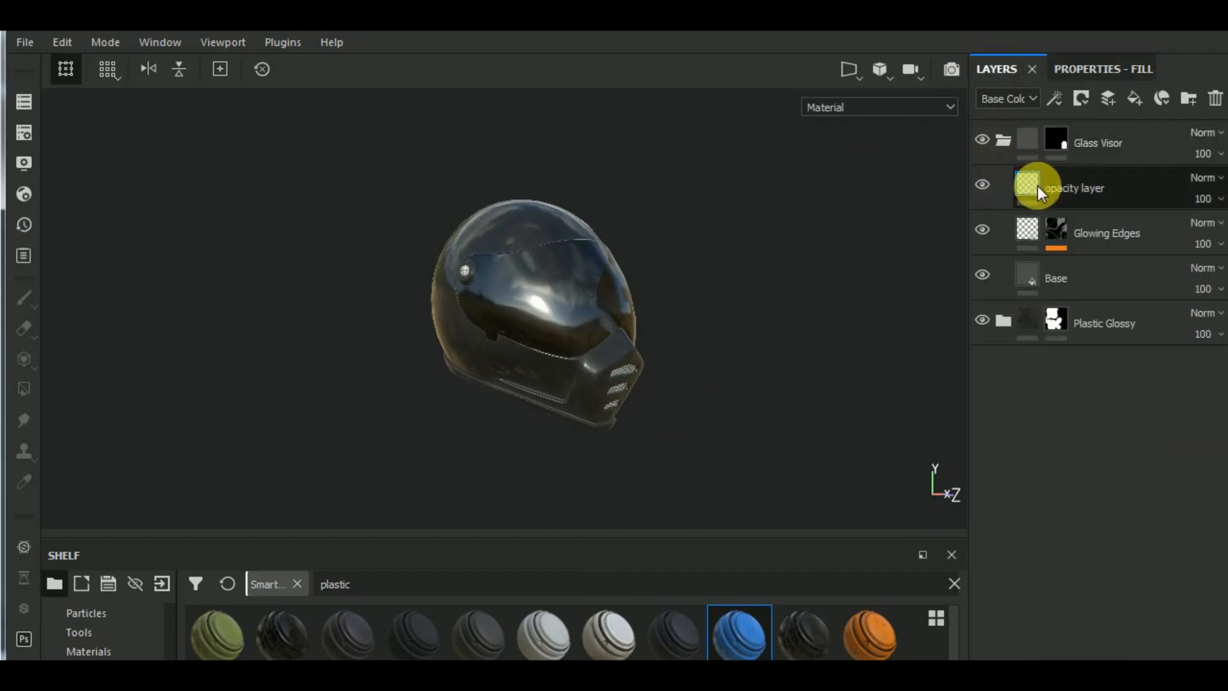
pyautogui.click(1037, 186)
pyautogui.click(1098, 70)
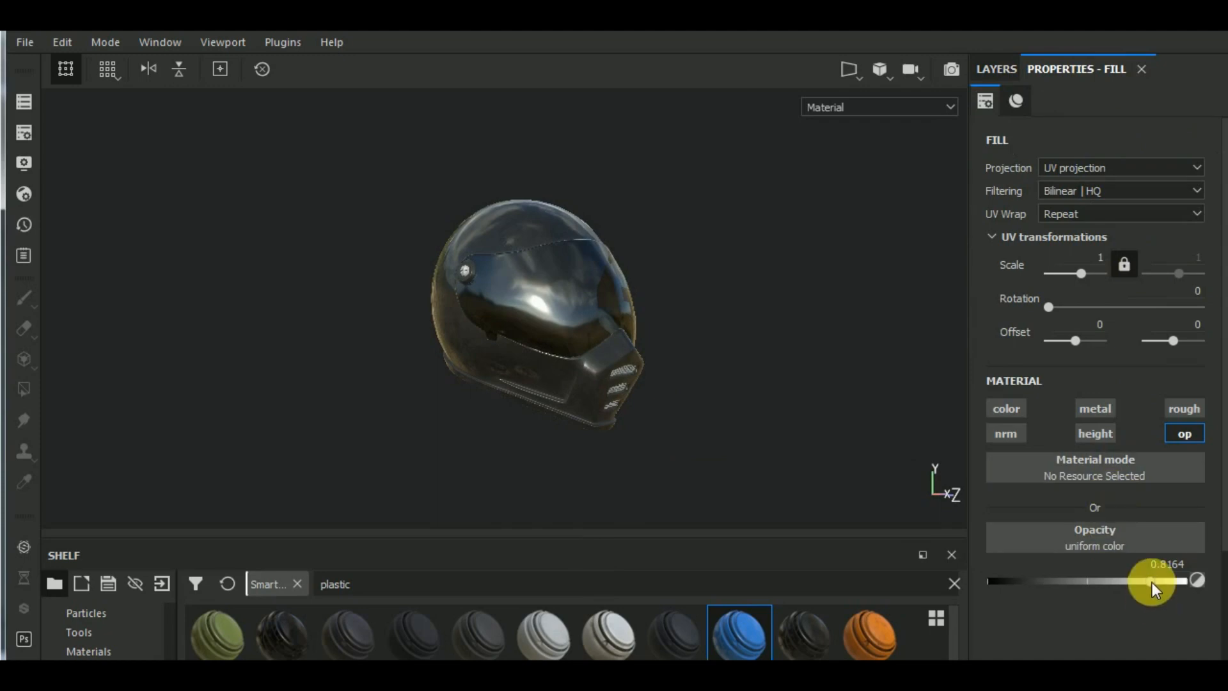
pyautogui.moveTo(1152, 580); pyautogui.dragTo(1125, 582)
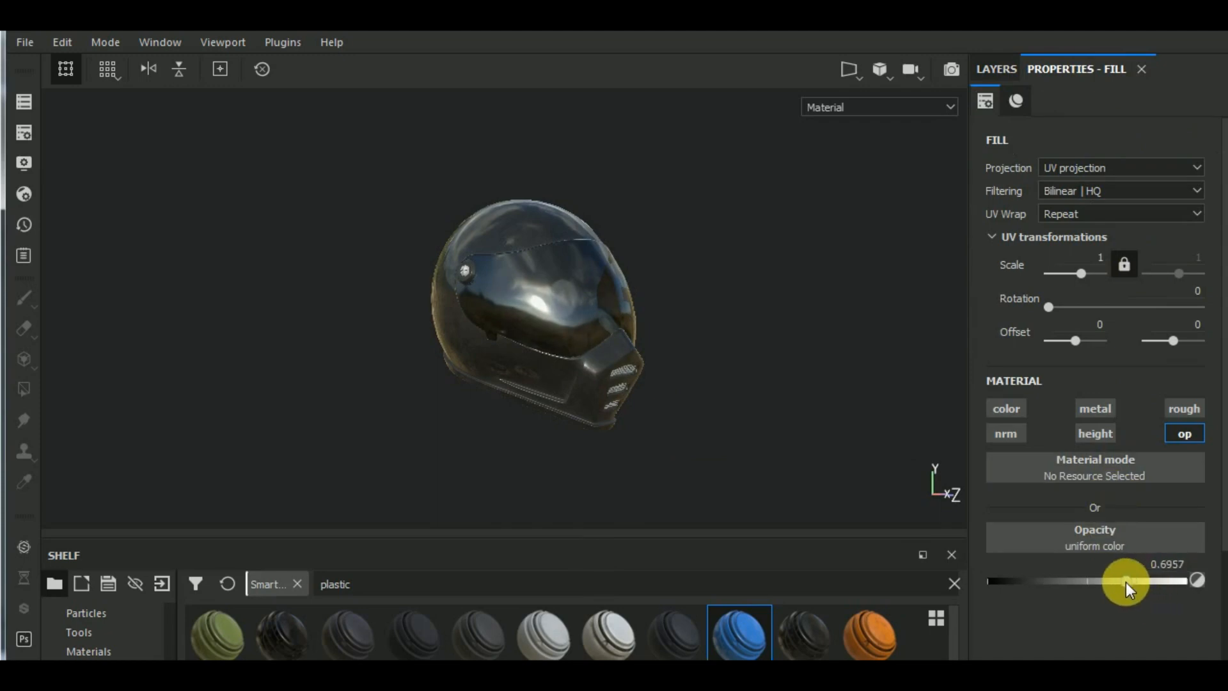
pyautogui.keyDown('alt'); pyautogui.moveTo(760, 334); pyautogui.dragTo(721, 324); pyautogui.keyUp('alt')
# - Collapse the Glass Visor group, search the smart materials for "stee" and add Steel beneath Plastic Glossy
pyautogui.click(996, 68)
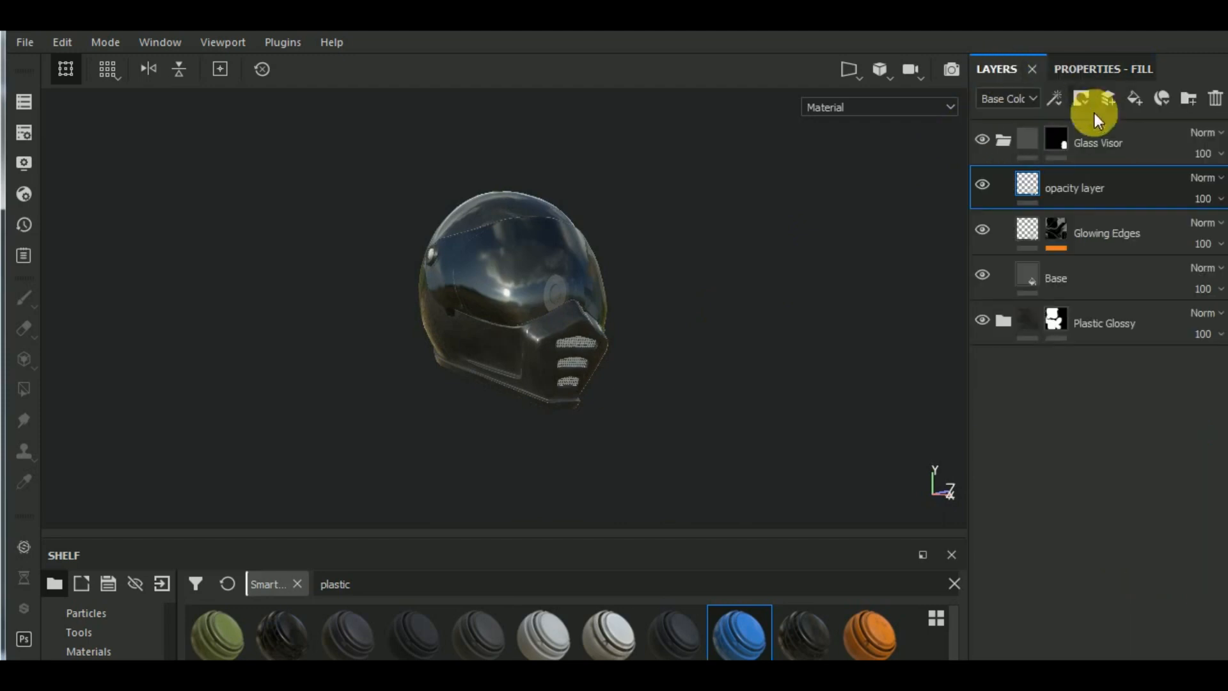
pyautogui.click(1001, 144)
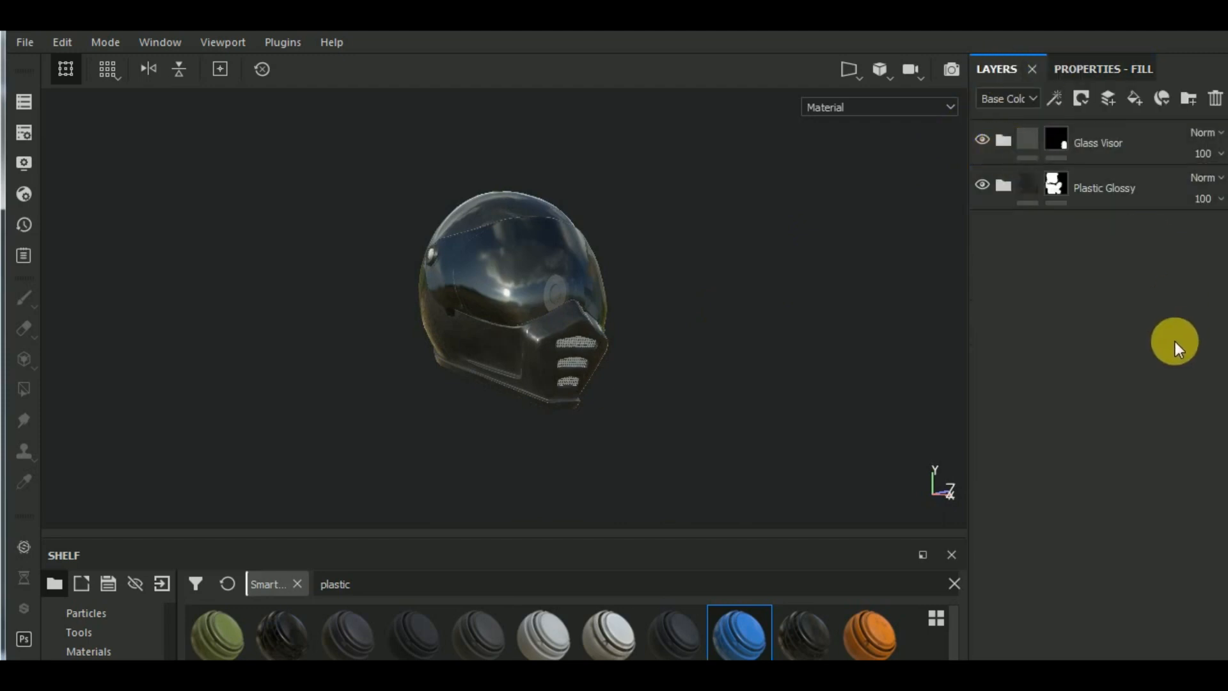
pyautogui.click(389, 583)
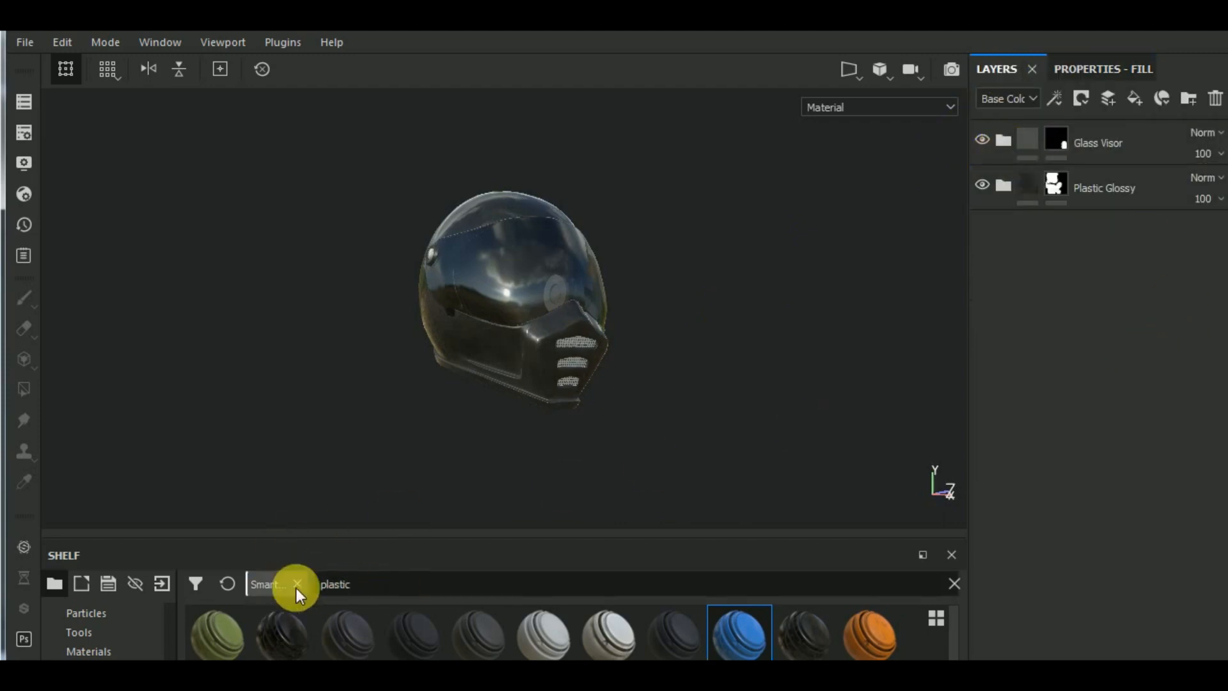
pyautogui.moveTo(375, 594); pyautogui.dragTo(1076, 285)
pyautogui.write('stee')
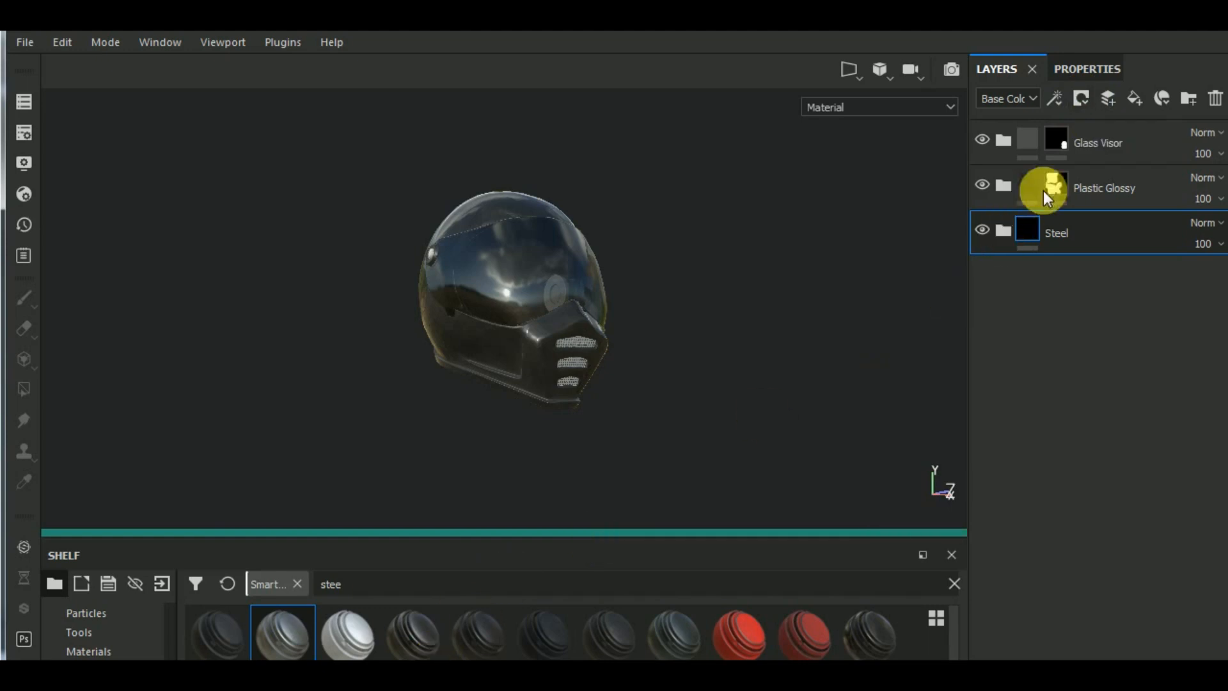
# - Add a black mask to the Steel group and reveal it on the side hinge knobs and chin vent grilles by mesh-filling them
pyautogui.click(1082, 99)
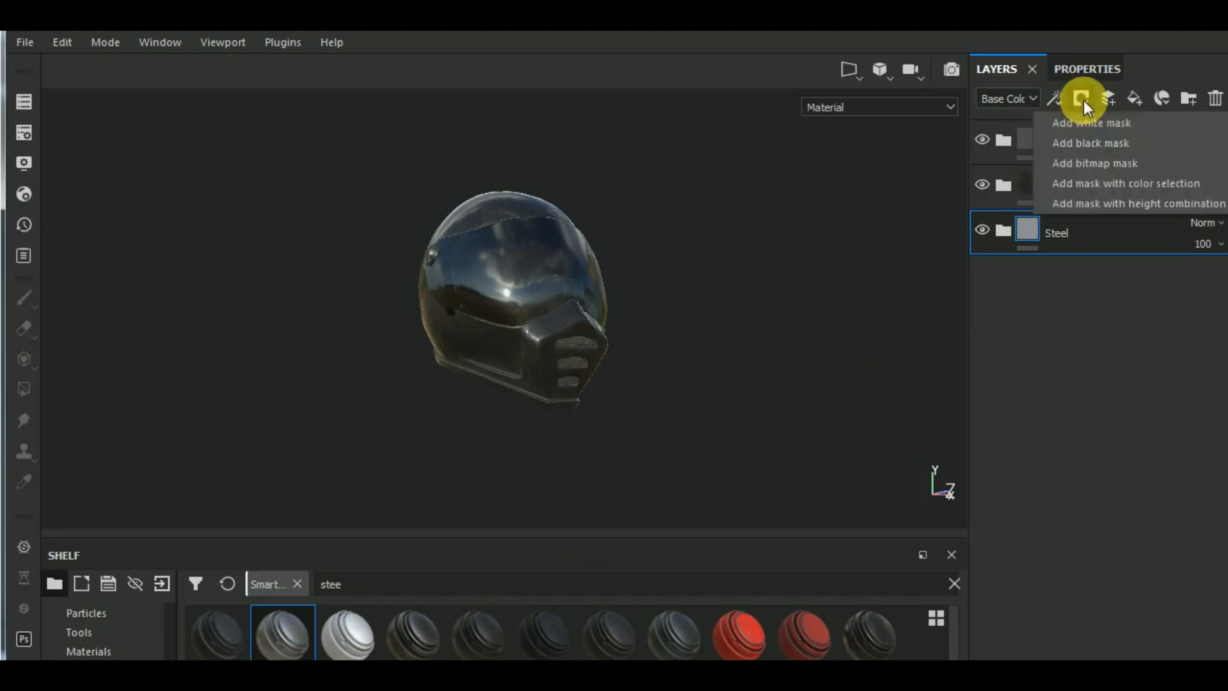
pyautogui.click(1091, 143)
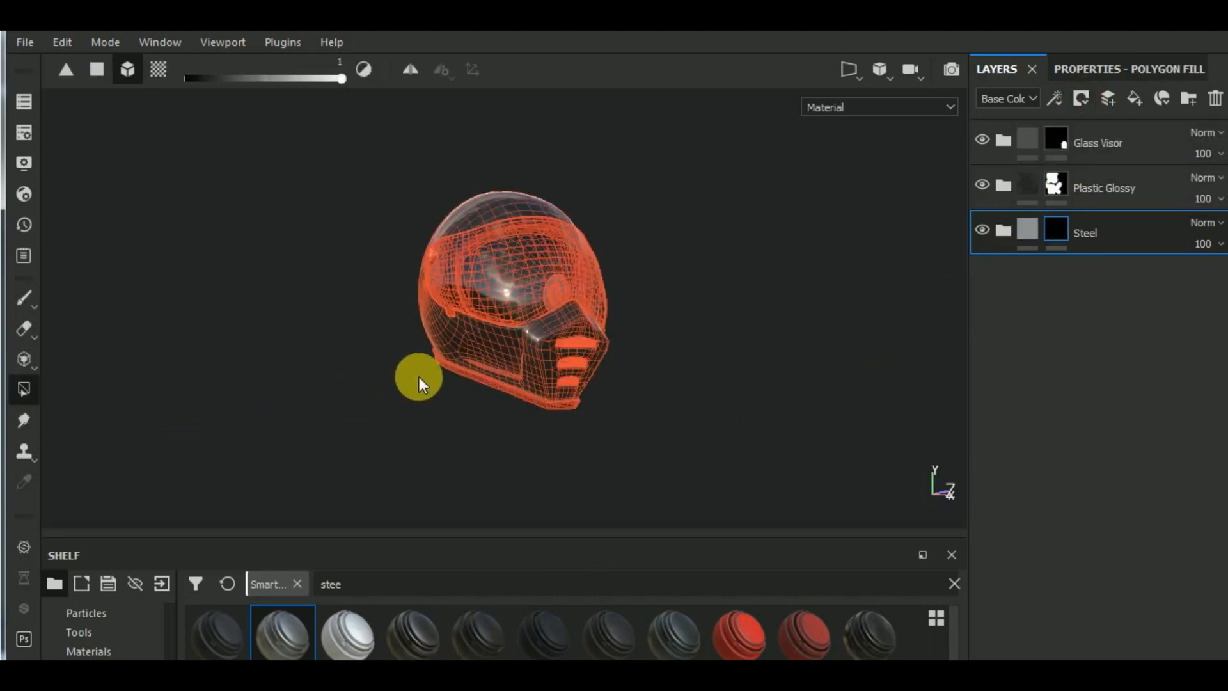
pyautogui.keyDown('alt'); pyautogui.moveTo(374, 432); pyautogui.dragTo(426, 483); pyautogui.keyUp('alt')
pyautogui.scroll(5, 474, 306)
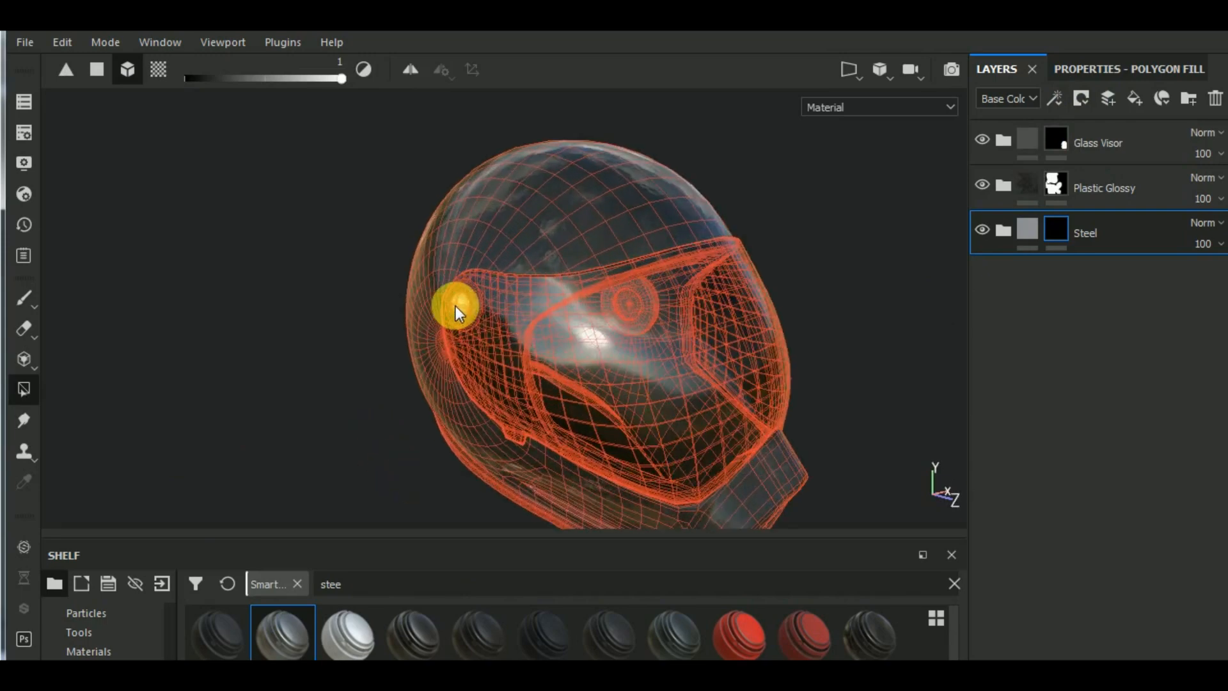
pyautogui.scroll(3, 456, 305)
pyautogui.scroll(-5, 466, 316)
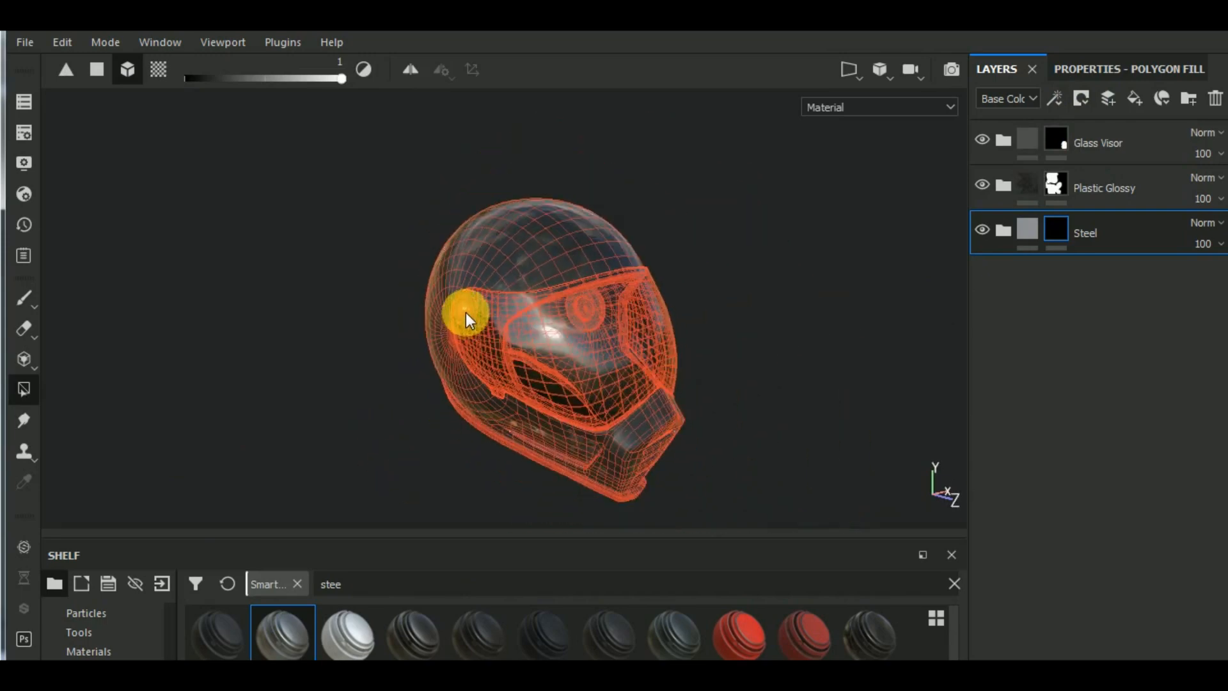
pyautogui.keyDown('alt'); pyautogui.moveTo(788, 417); pyautogui.dragTo(707, 417); pyautogui.keyUp('alt')
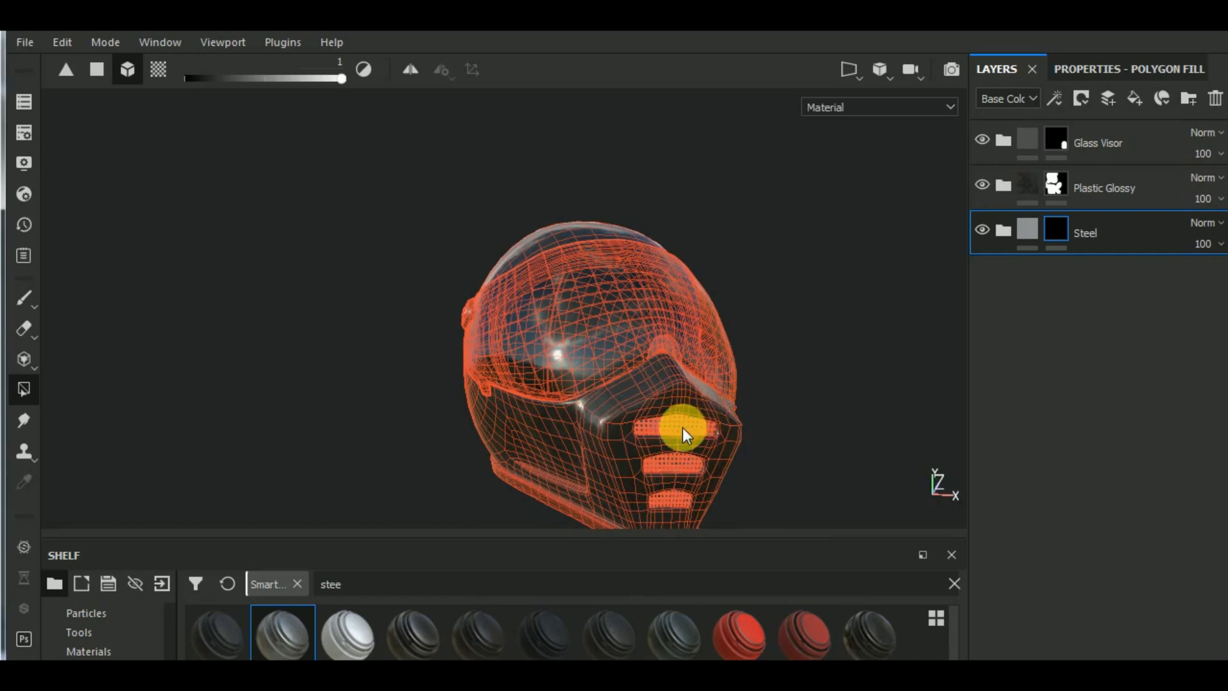
pyautogui.scroll(2, 681, 428)
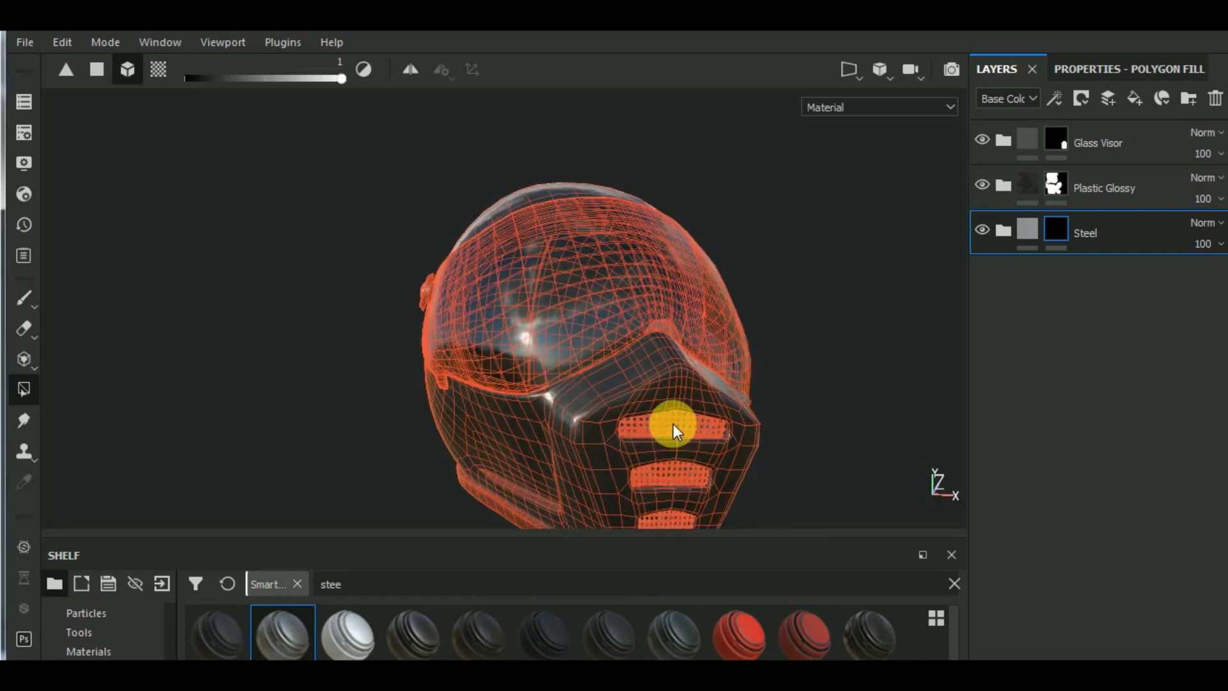
pyautogui.scroll(-5, 673, 430)
pyautogui.keyDown('alt'); pyautogui.moveTo(705, 406); pyautogui.dragTo(423, 467); pyautogui.keyUp('alt')
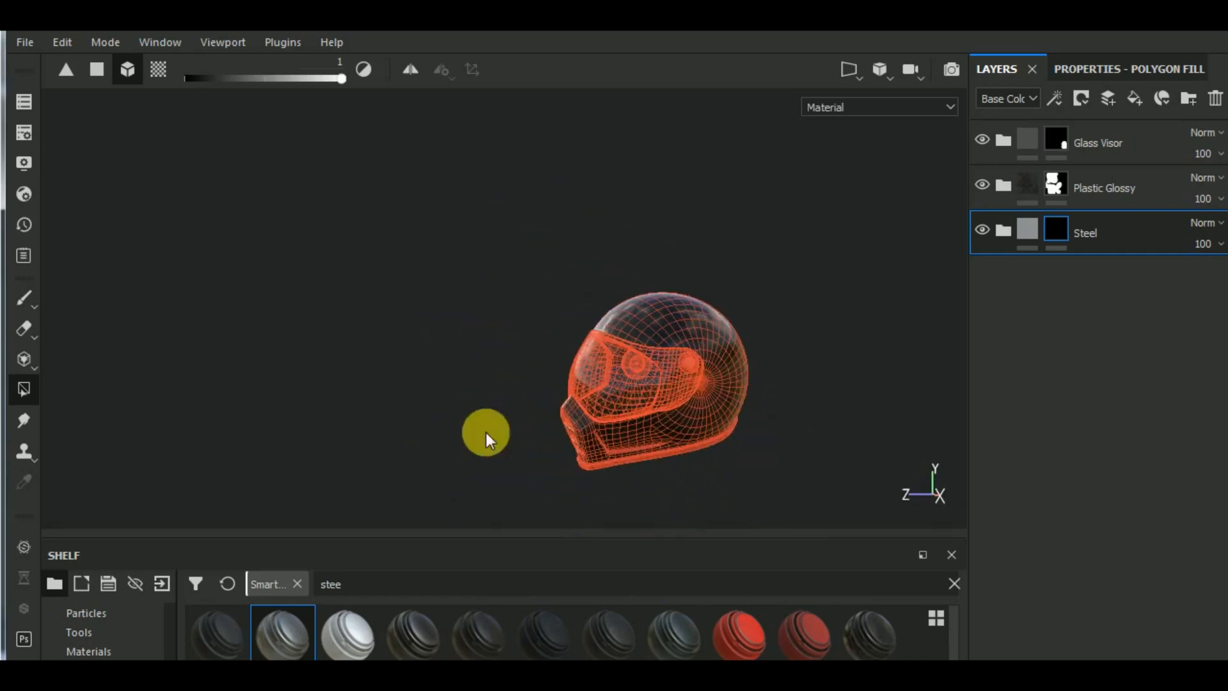
pyautogui.scroll(6, 693, 368)
pyautogui.scroll(-8, 712, 382)
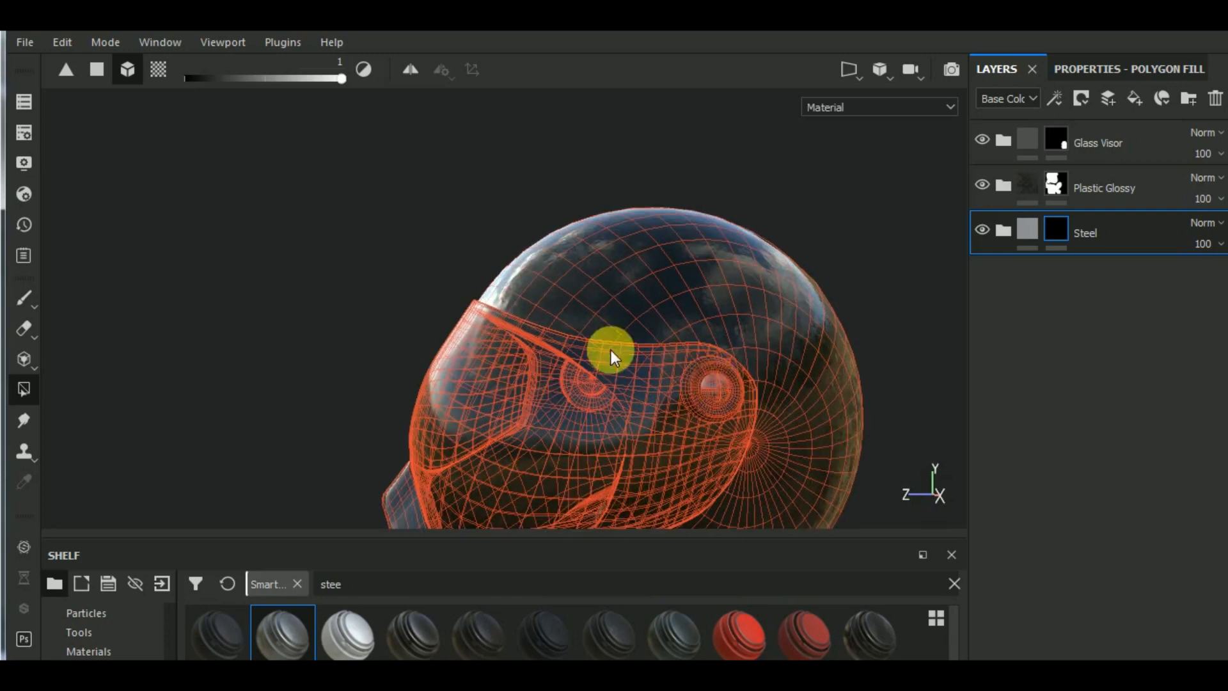
pyautogui.keyDown('alt'); pyautogui.moveTo(581, 356); pyautogui.dragTo(896, 444); pyautogui.keyUp('alt')
# - Expand the Steel group, switch from Polygon Fill to the Paint tool and select the group's Base layer
pyautogui.click(973, 228)
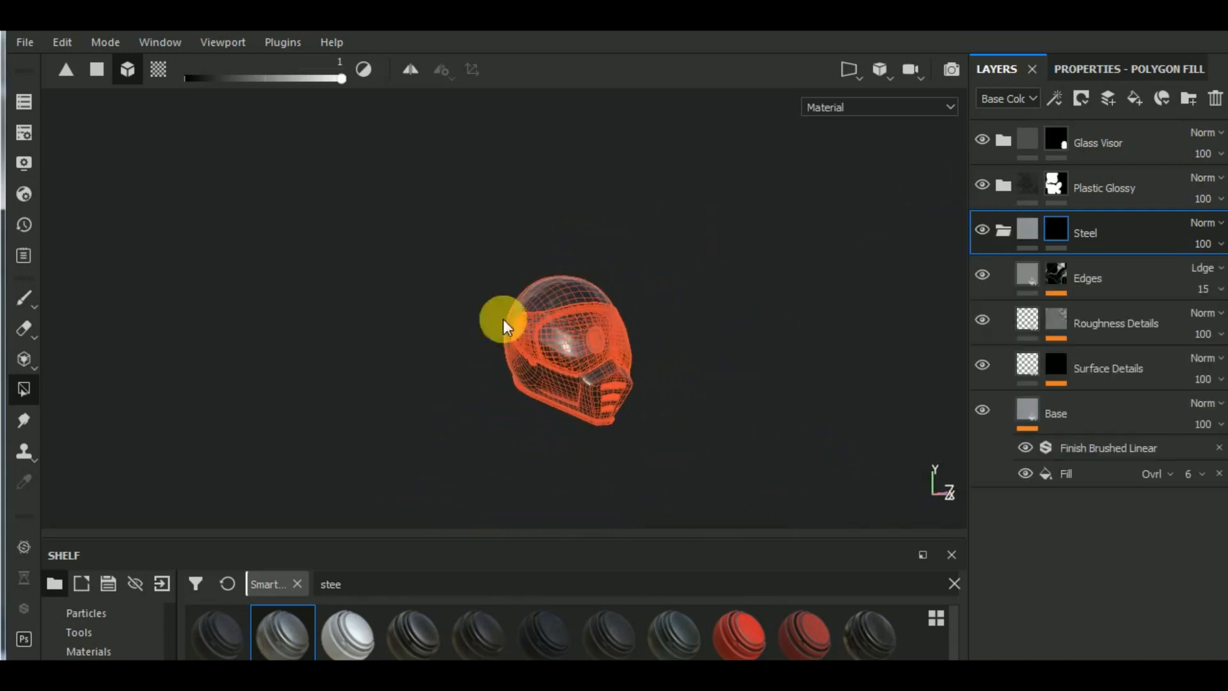
pyautogui.click(24, 298)
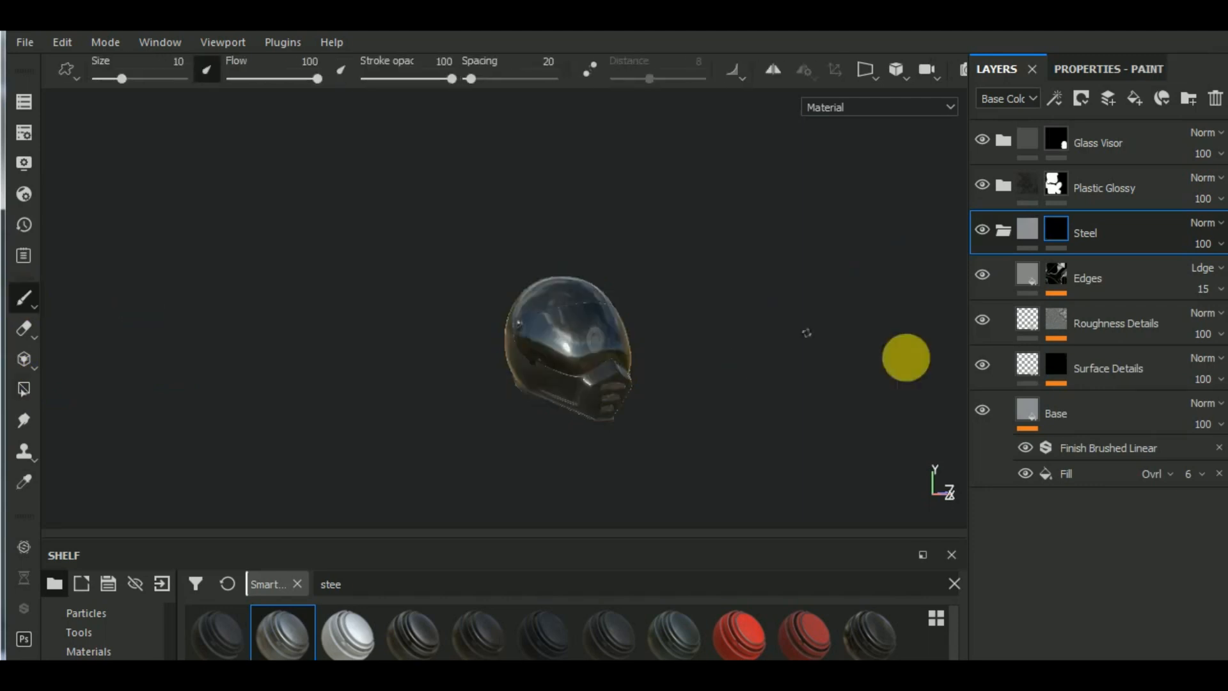
pyautogui.click(1035, 417)
pyautogui.keyDown('alt'); pyautogui.moveTo(660, 435); pyautogui.dragTo(505, 337); pyautogui.keyUp('alt')
pyautogui.keyDown('alt'); pyautogui.moveTo(505, 338); pyautogui.dragTo(647, 305, button='right'); pyautogui.keyUp('alt')
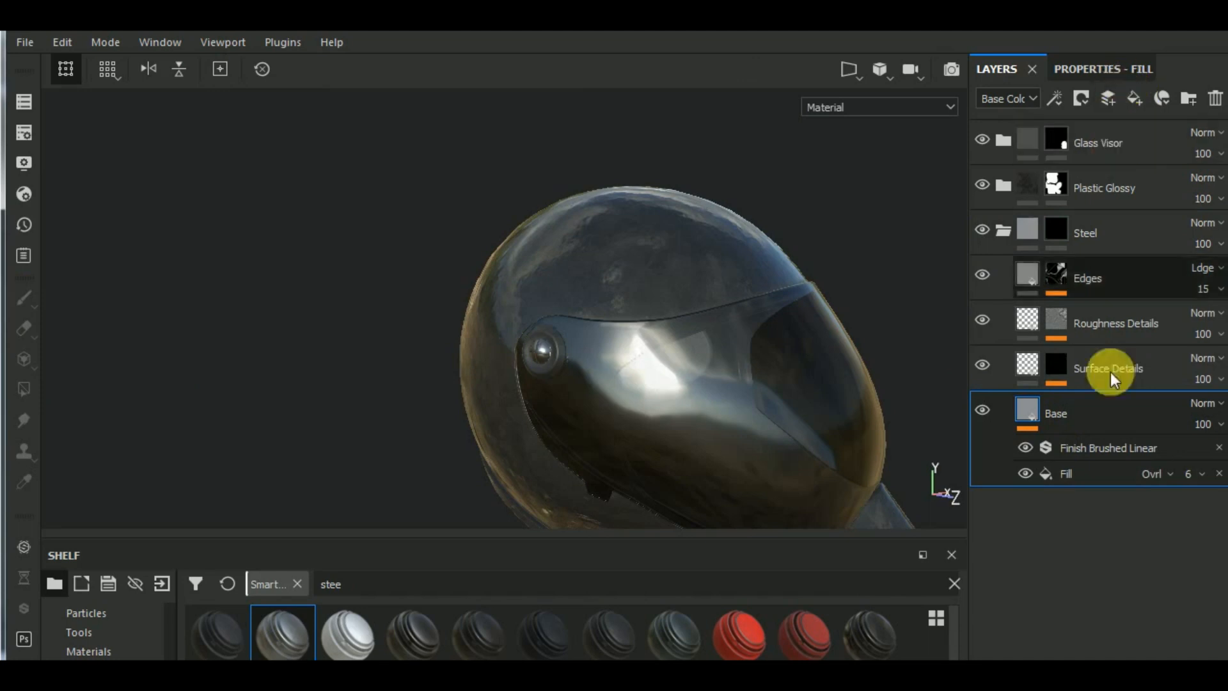
pyautogui.click(1072, 475)
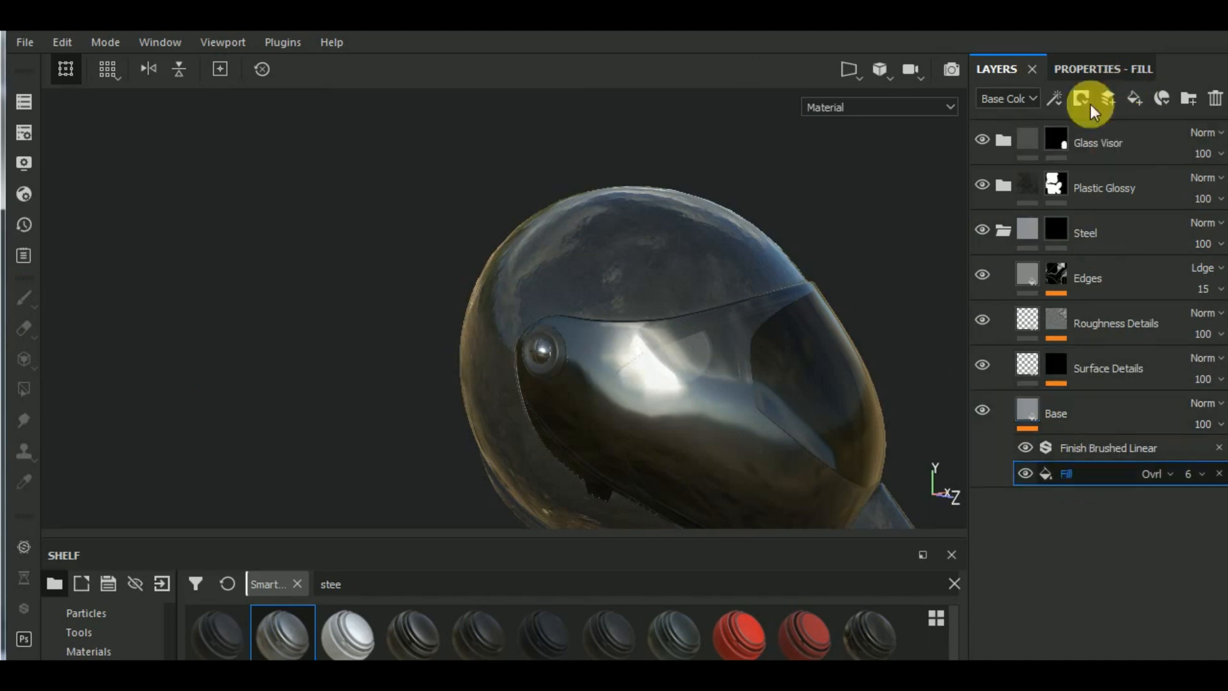
pyautogui.click(1098, 72)
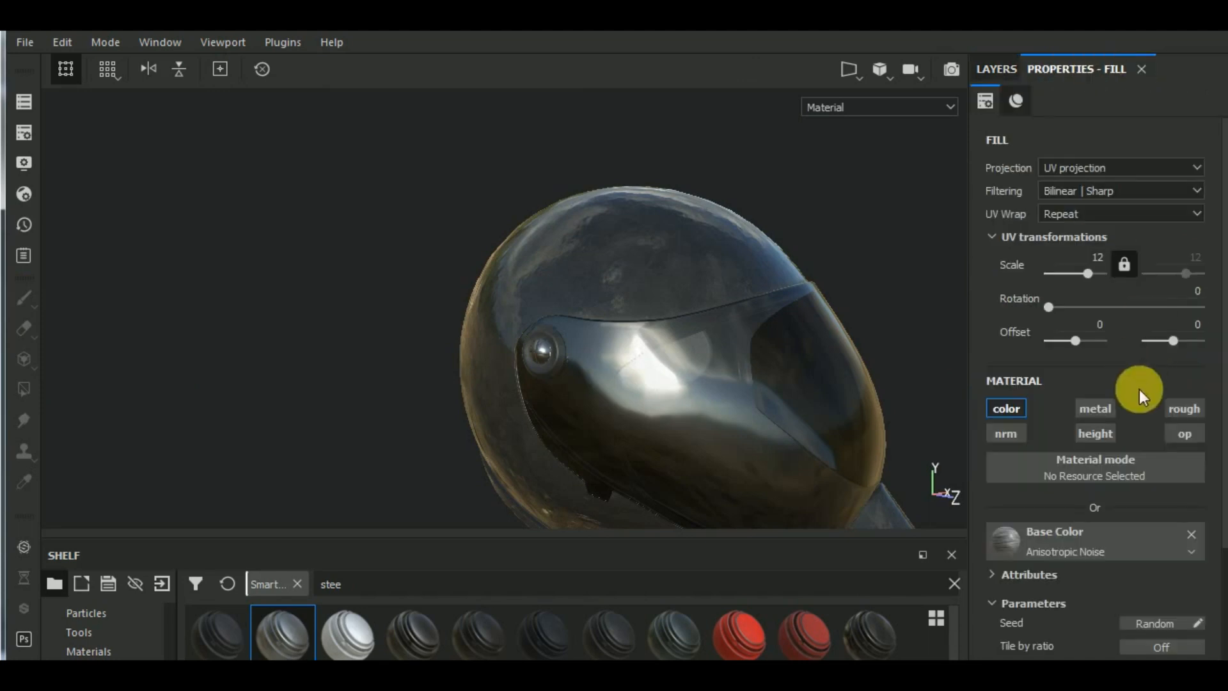
pyautogui.click(996, 69)
# - Set the base color of Steel's Base layer to a neutral light grey with R, G and B at 0.484
pyautogui.click(1127, 72)
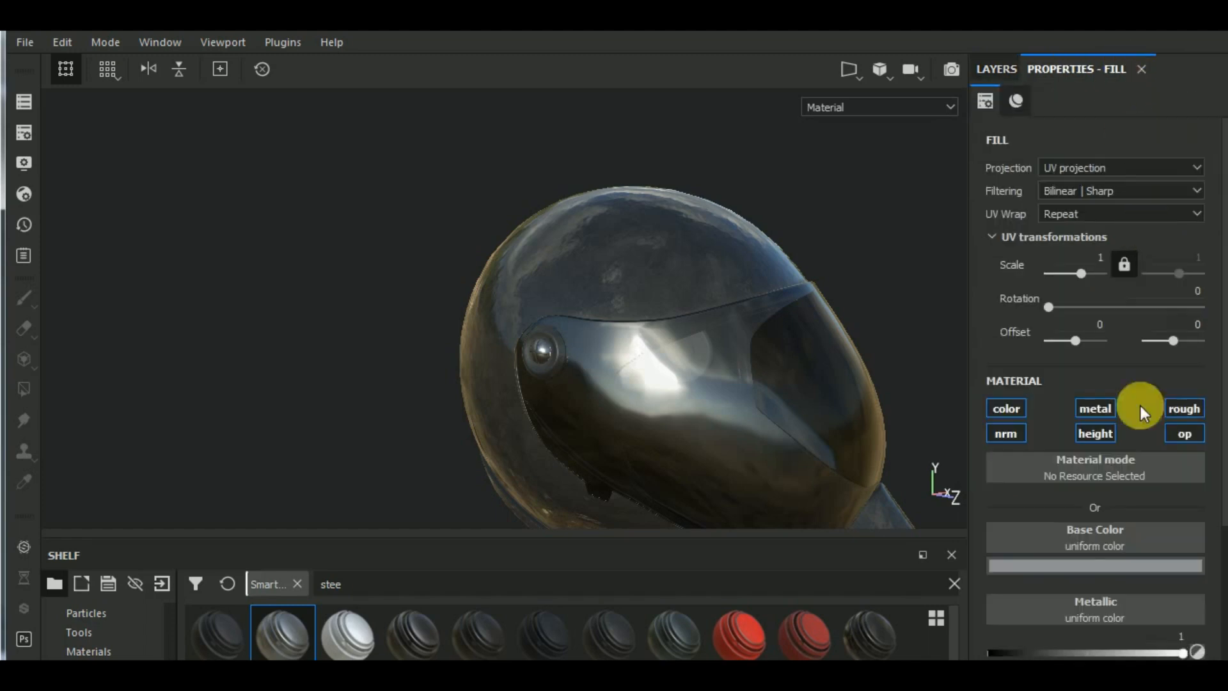
pyautogui.click(1120, 562)
pyautogui.moveTo(985, 450); pyautogui.dragTo(964, 405)
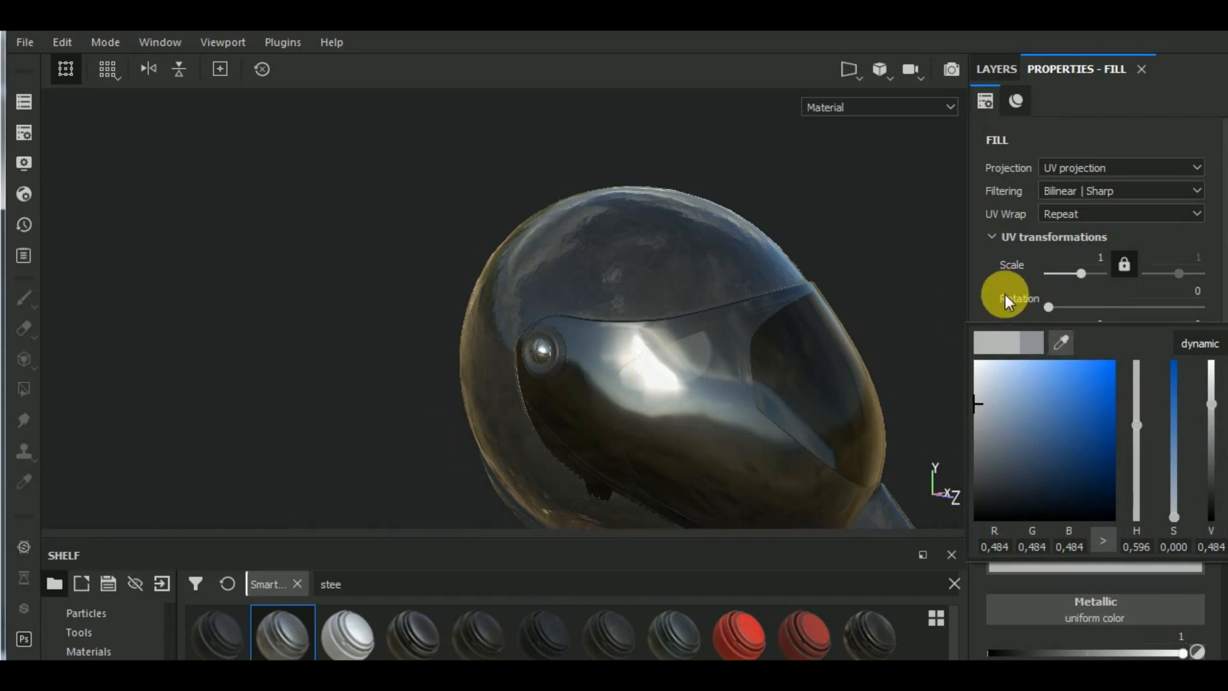
pyautogui.click(915, 317)
pyautogui.scroll(-4, 692, 383)
pyautogui.keyDown('alt'); pyautogui.moveTo(861, 411); pyautogui.dragTo(850, 408, button='middle'); pyautogui.keyUp('alt')
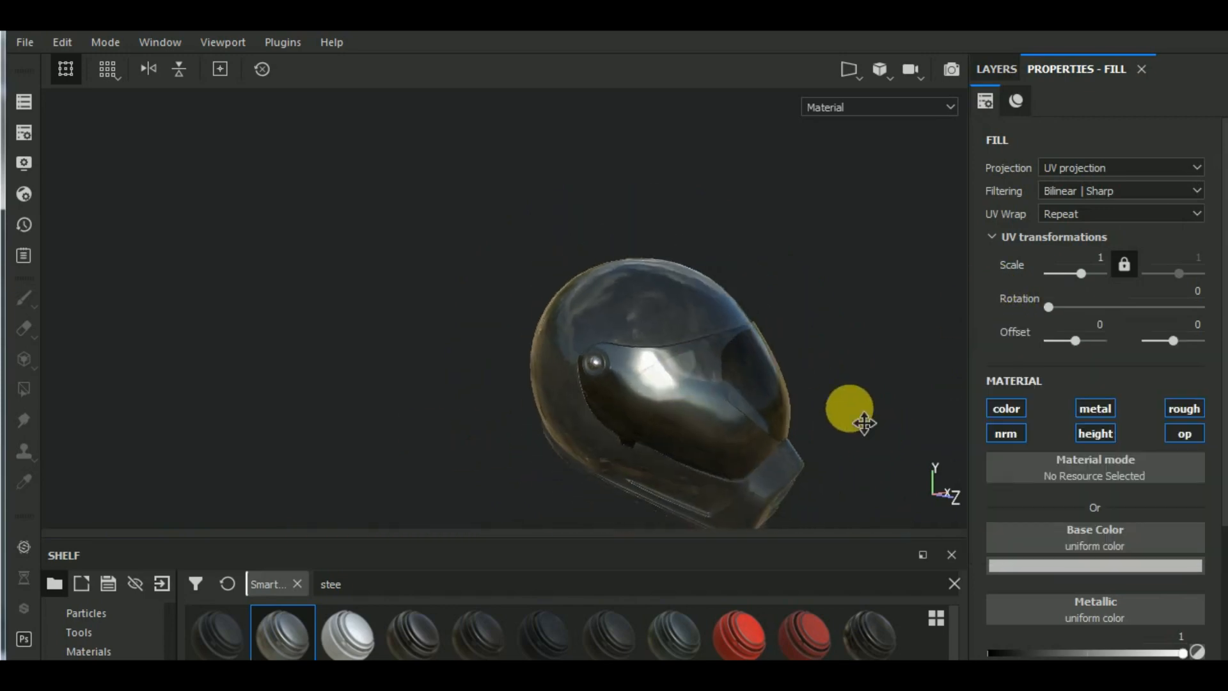
pyautogui.moveTo(863, 422)
pyautogui.keyDown('alt'); pyautogui.mouseDown()
pyautogui.moveTo(795, 359)
pyautogui.moveTo(781, 373)
pyautogui.moveTo(704, 334)
pyautogui.moveTo(731, 341)
pyautogui.mouseUp(); pyautogui.keyUp('alt')
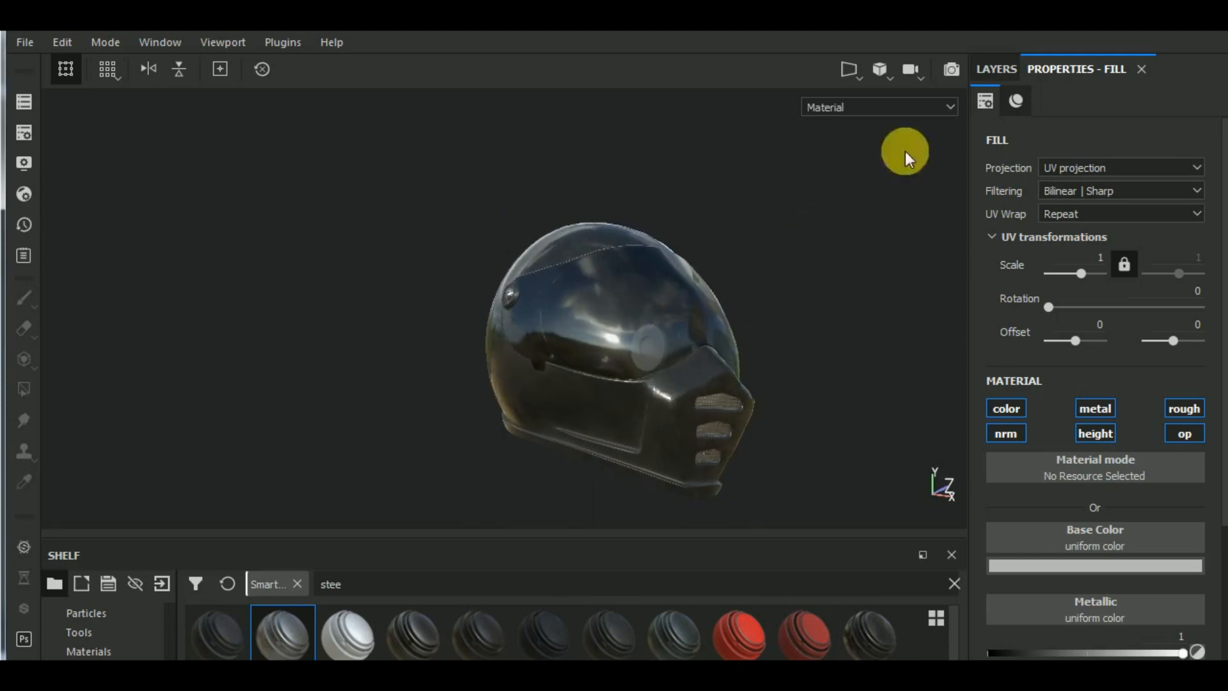
# - Collapse the Steel group, browse the standard materials and add Belt Leather at the bottom of the layer stack
pyautogui.click(992, 69)
pyautogui.click(1004, 231)
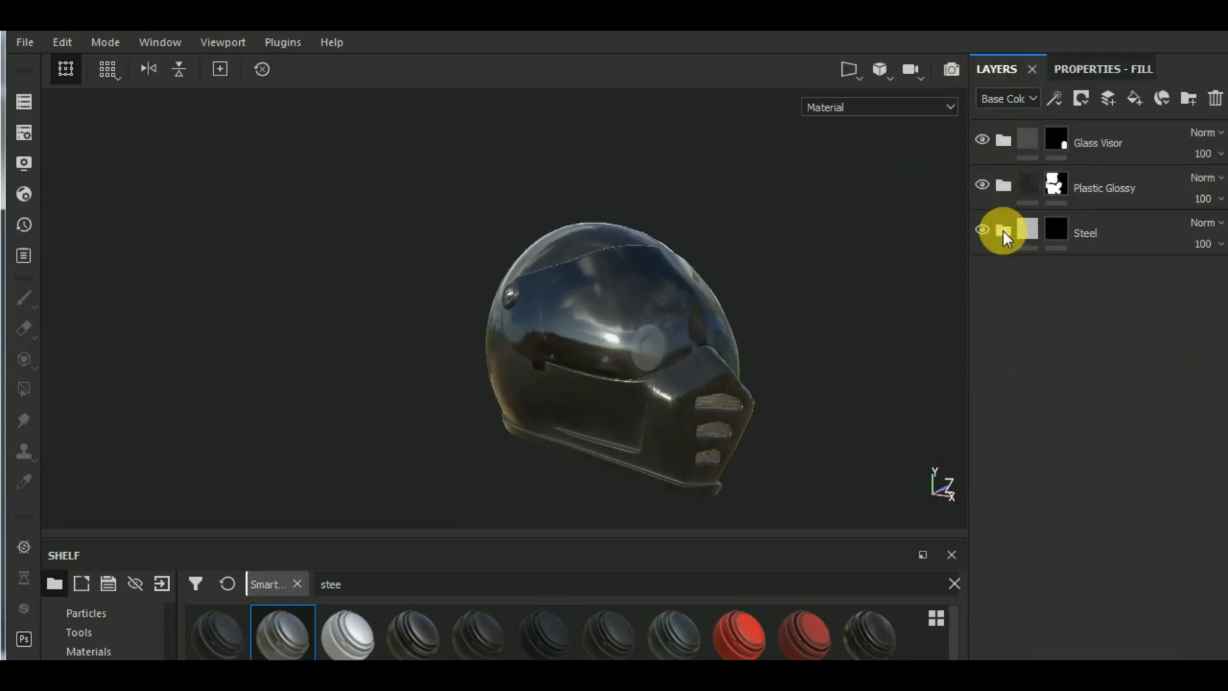
pyautogui.click(125, 650)
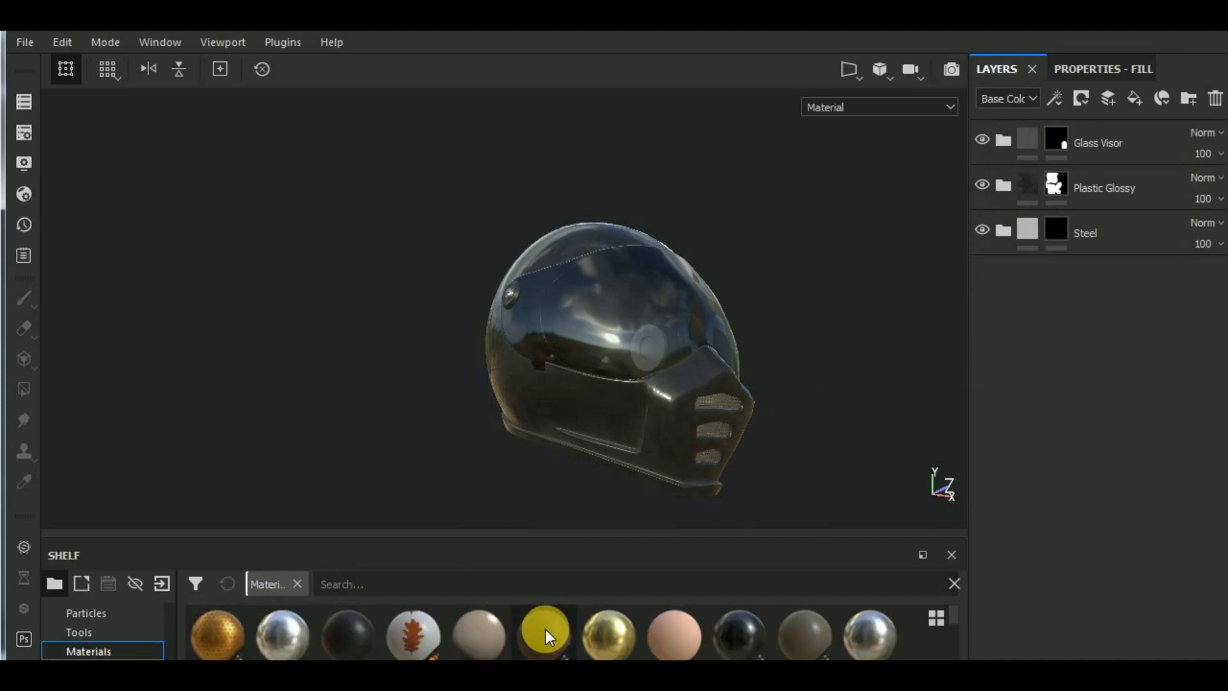
pyautogui.moveTo(546, 628); pyautogui.dragTo(1069, 425)
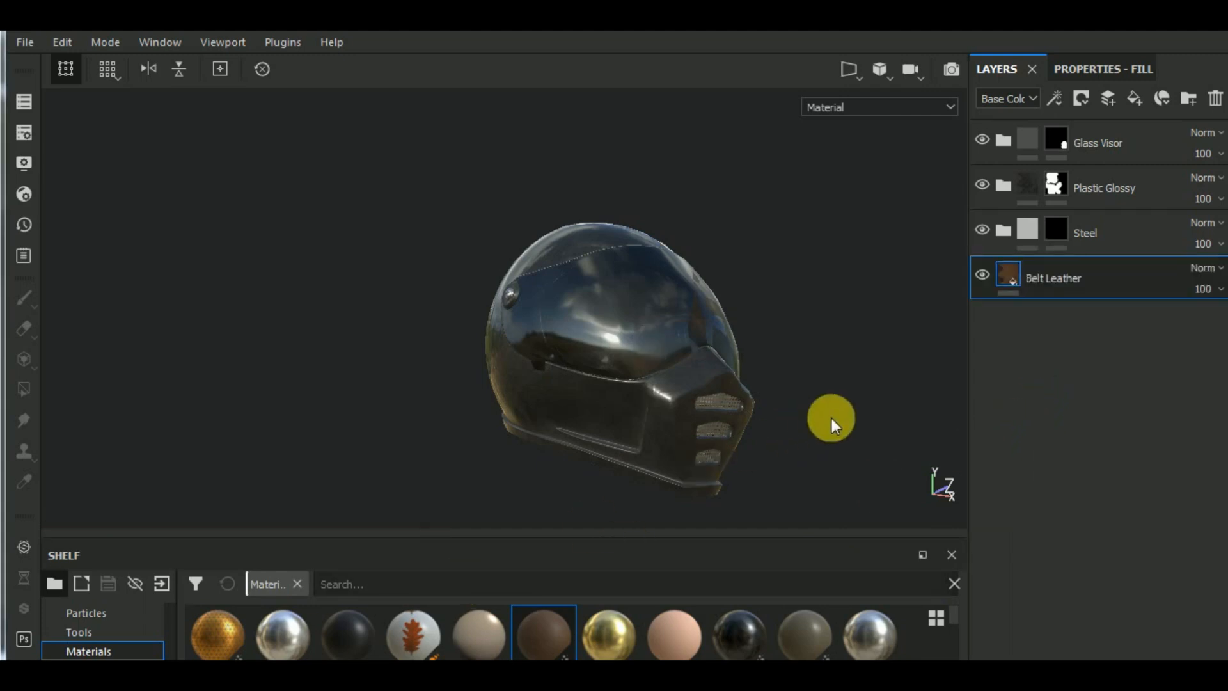
# - Set the Belt Leather layer's main color to a neutral dark grey with R, G and B at 0.335
pyautogui.keyDown('alt'); pyautogui.moveTo(841, 439); pyautogui.dragTo(877, 460); pyautogui.keyUp('alt')
pyautogui.scroll(5, 621, 304)
pyautogui.keyDown('alt'); pyautogui.moveTo(620, 298); pyautogui.dragTo(714, 295); pyautogui.keyUp('alt')
pyautogui.click(1072, 70)
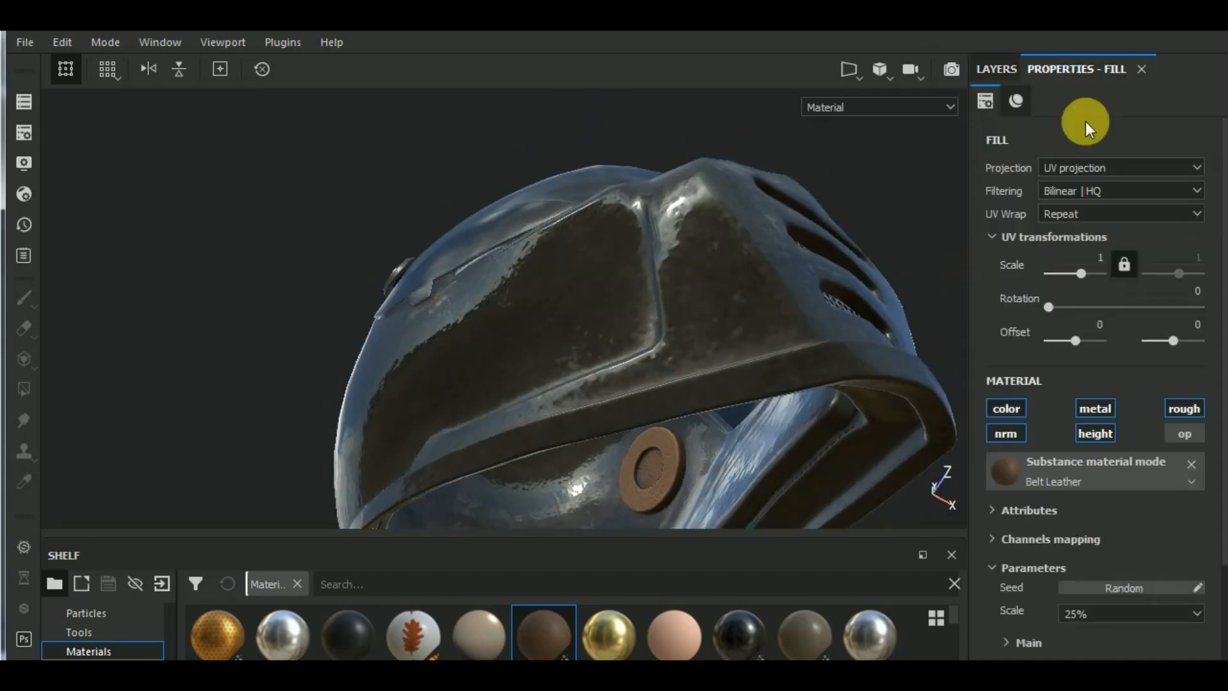
pyautogui.click(1012, 640)
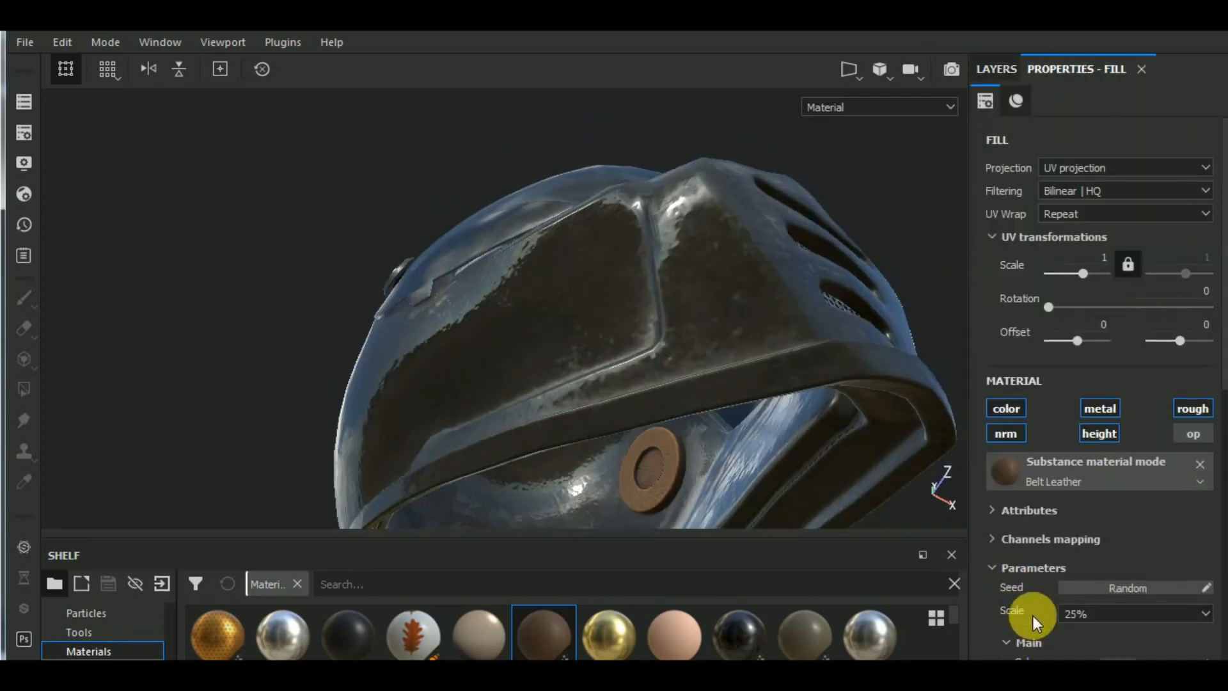
pyautogui.scroll(-5, 1056, 595)
pyautogui.click(1119, 379)
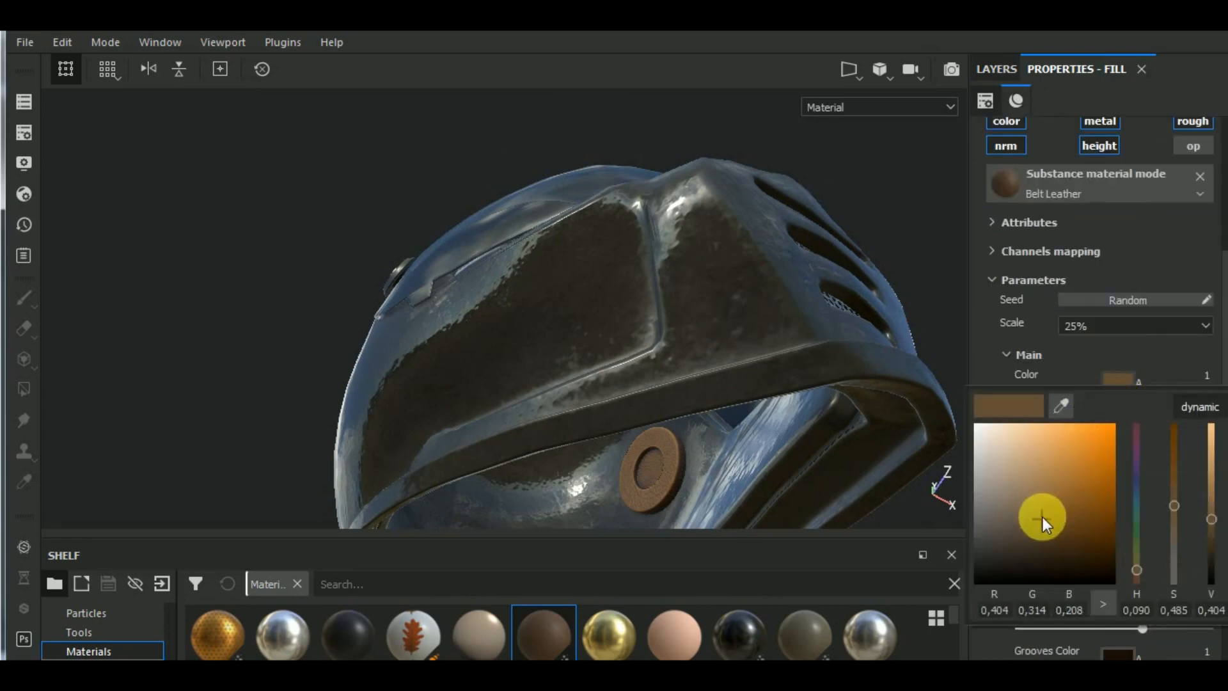
pyautogui.moveTo(1042, 518); pyautogui.dragTo(965, 531)
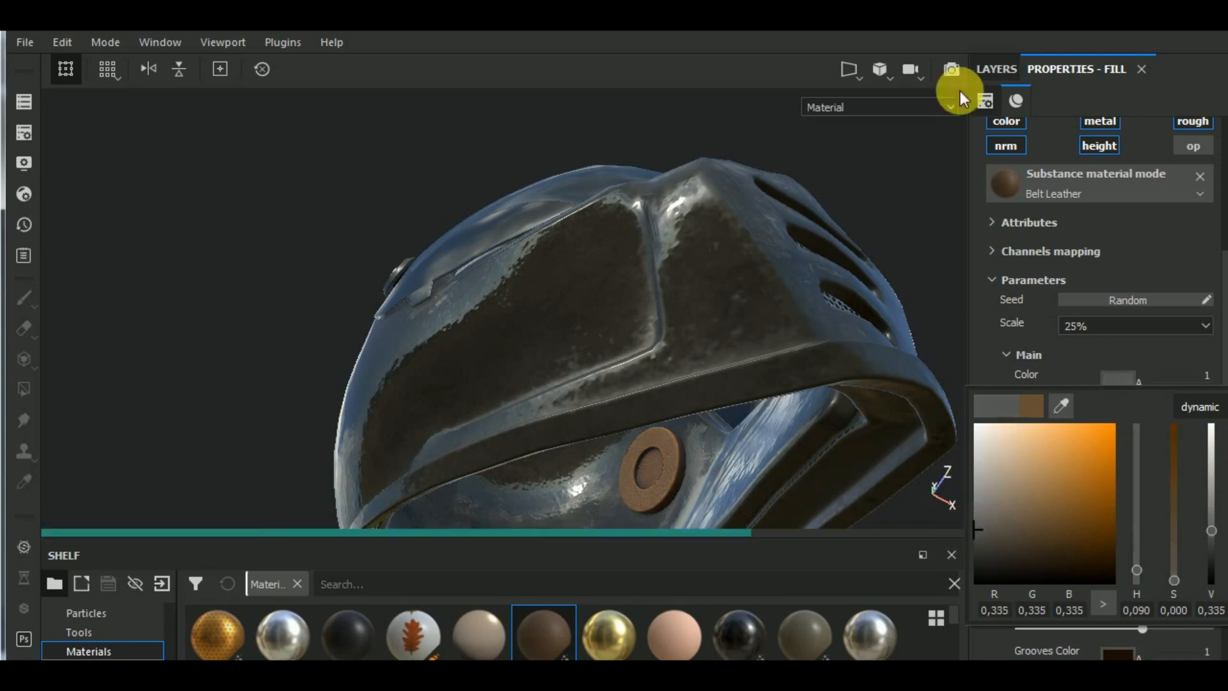
# - Add a black mask to the Belt Leather layer and reveal it on the round ear pads inside the helmet by mesh-filling them
pyautogui.click(1001, 68)
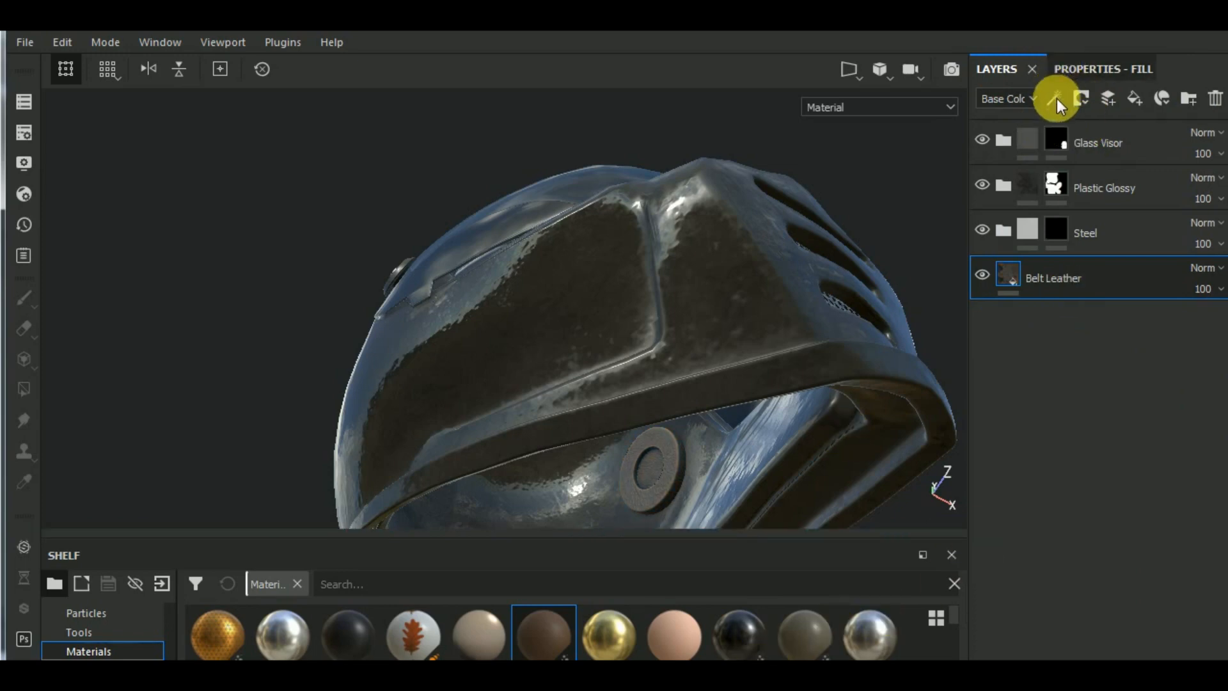
pyautogui.click(1081, 99)
pyautogui.click(1085, 147)
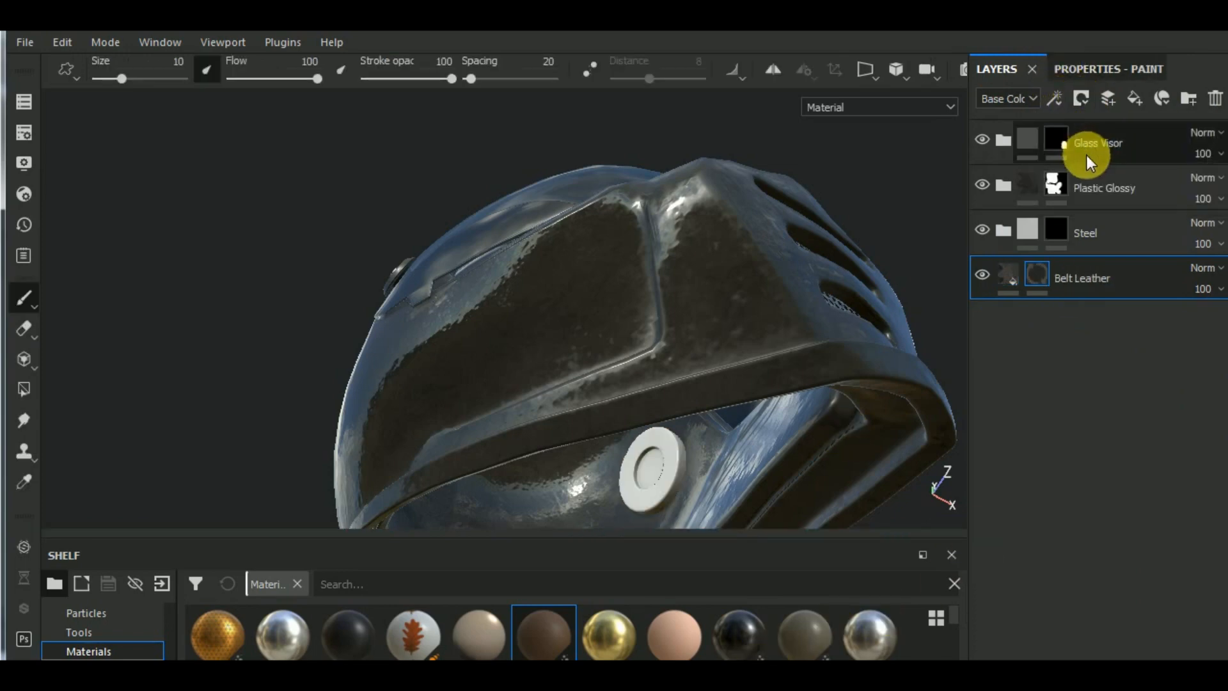
pyautogui.click(24, 389)
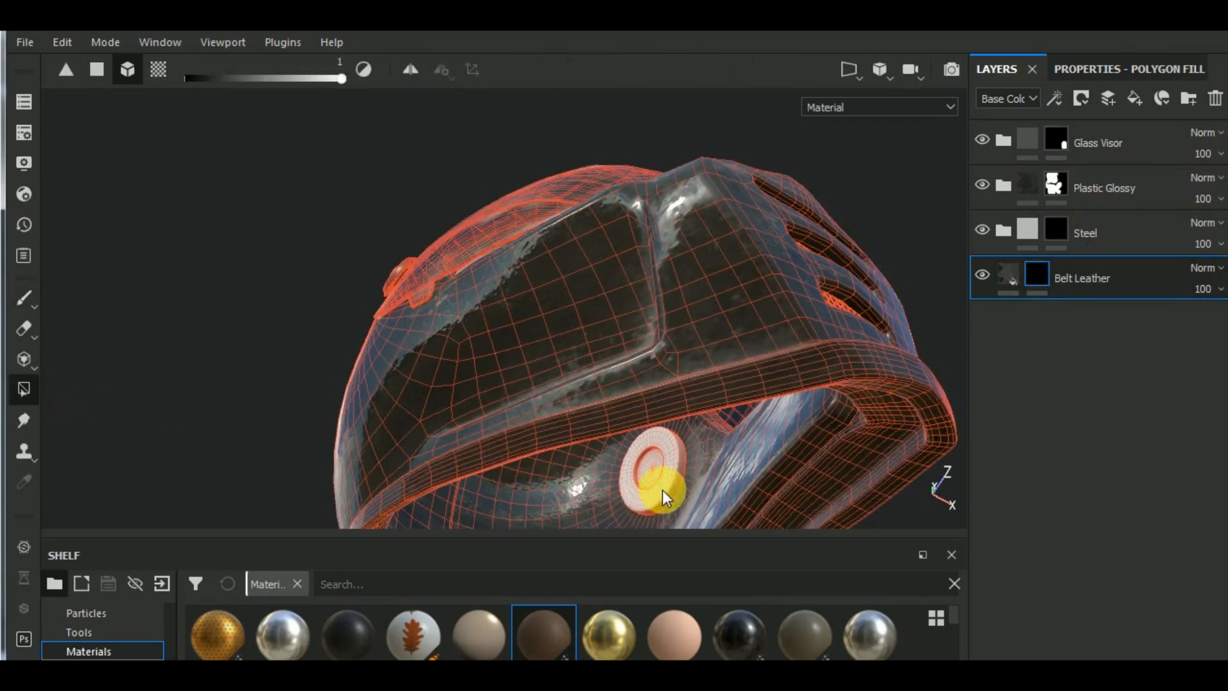
pyautogui.click(662, 489)
pyautogui.moveTo(662, 489)
pyautogui.keyDown('alt'); pyautogui.mouseDown()
pyautogui.moveTo(695, 421)
pyautogui.moveTo(746, 405)
pyautogui.moveTo(795, 480)
pyautogui.moveTo(576, 507)
pyautogui.moveTo(515, 498)
pyautogui.moveTo(683, 435)
pyautogui.moveTo(557, 480)
pyautogui.moveTo(520, 477)
pyautogui.moveTo(521, 402)
pyautogui.moveTo(636, 425)
pyautogui.mouseUp(); pyautogui.keyUp('alt')
pyautogui.scroll(2, 640, 426)
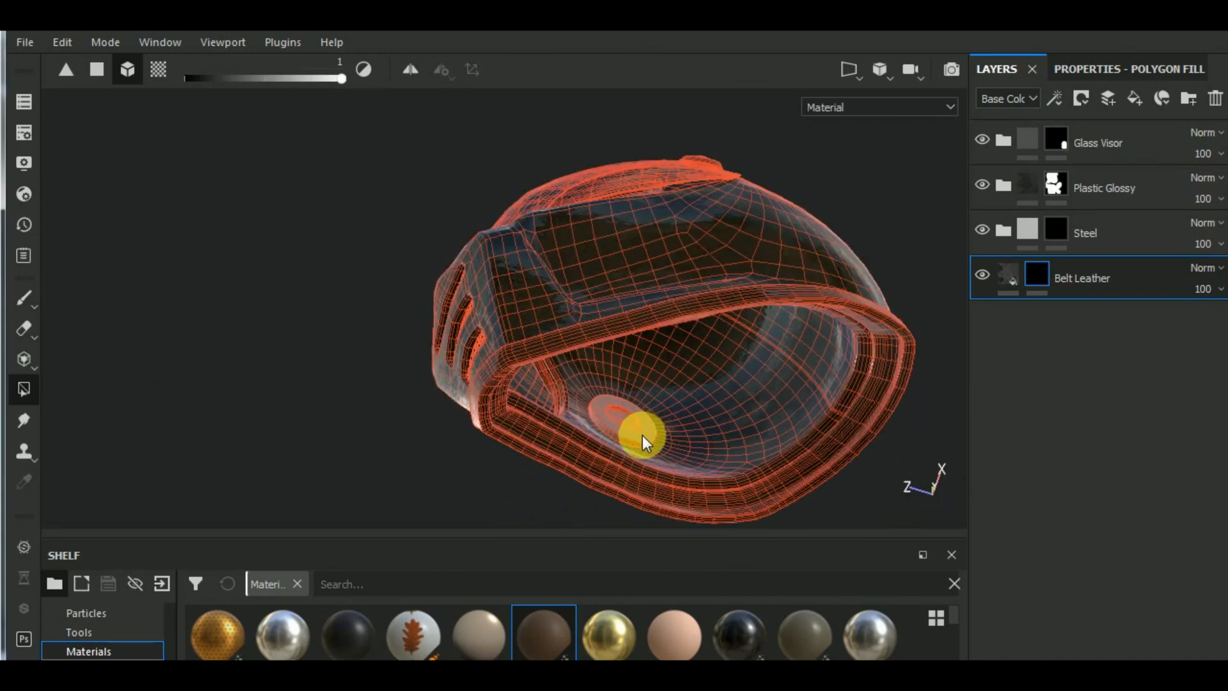
pyautogui.scroll(-2, 684, 403)
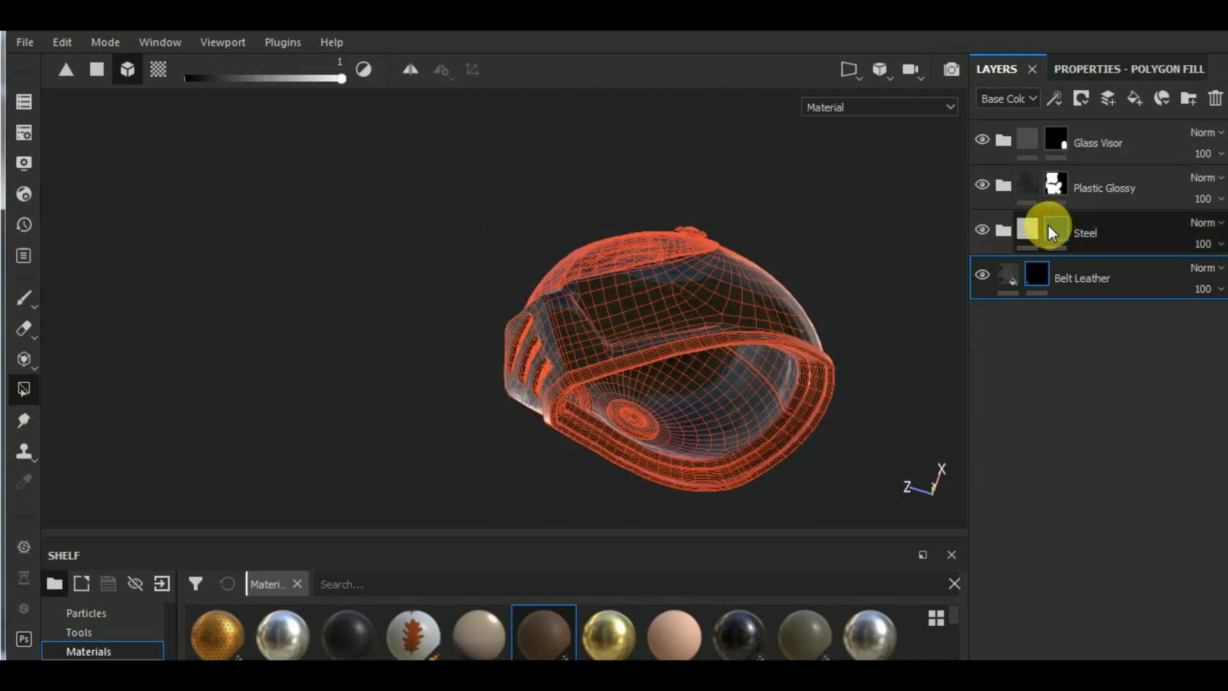
# - Remove the helmet's inner lining from the Plastic Glossy mask by filling its UV island's quads with color 0
pyautogui.click(1049, 187)
pyautogui.click(1126, 71)
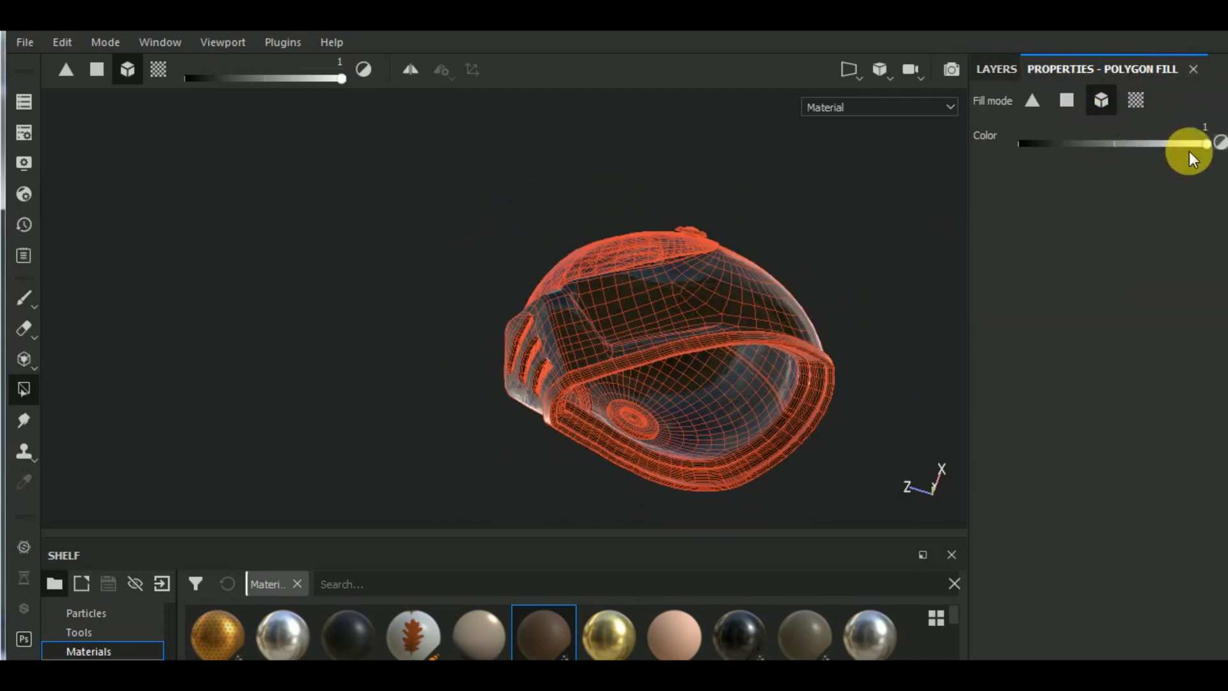
pyautogui.moveTo(1069, 155); pyautogui.dragTo(1019, 153)
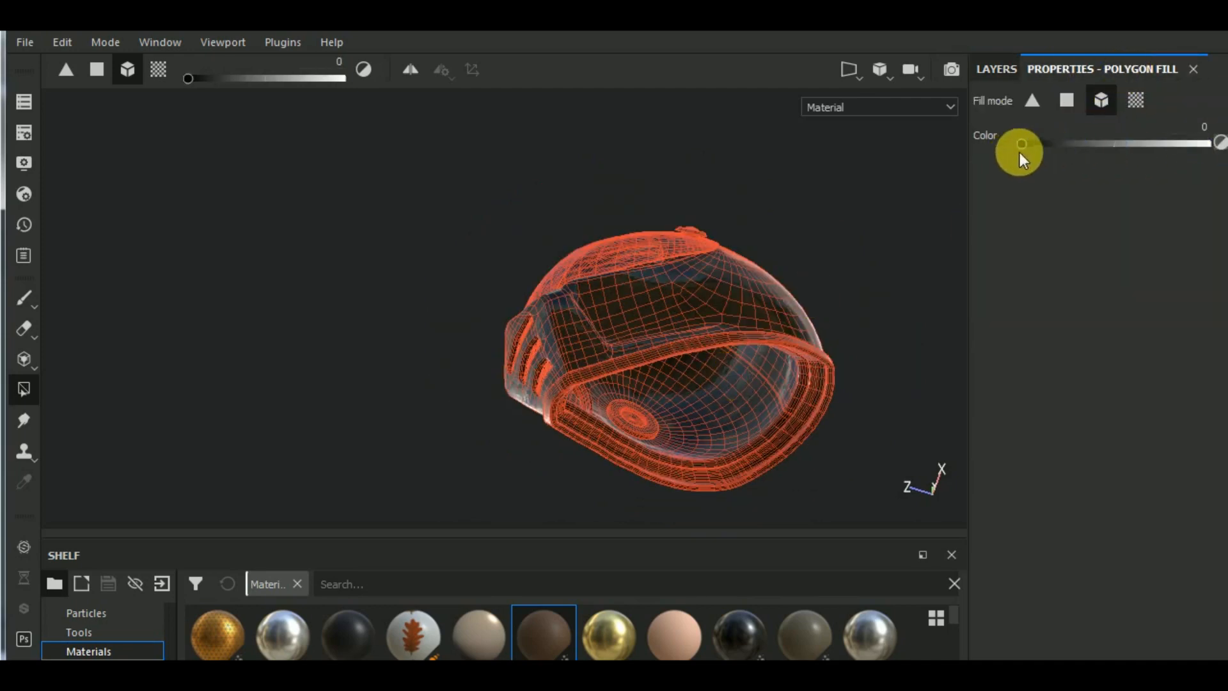
pyautogui.click(1067, 100)
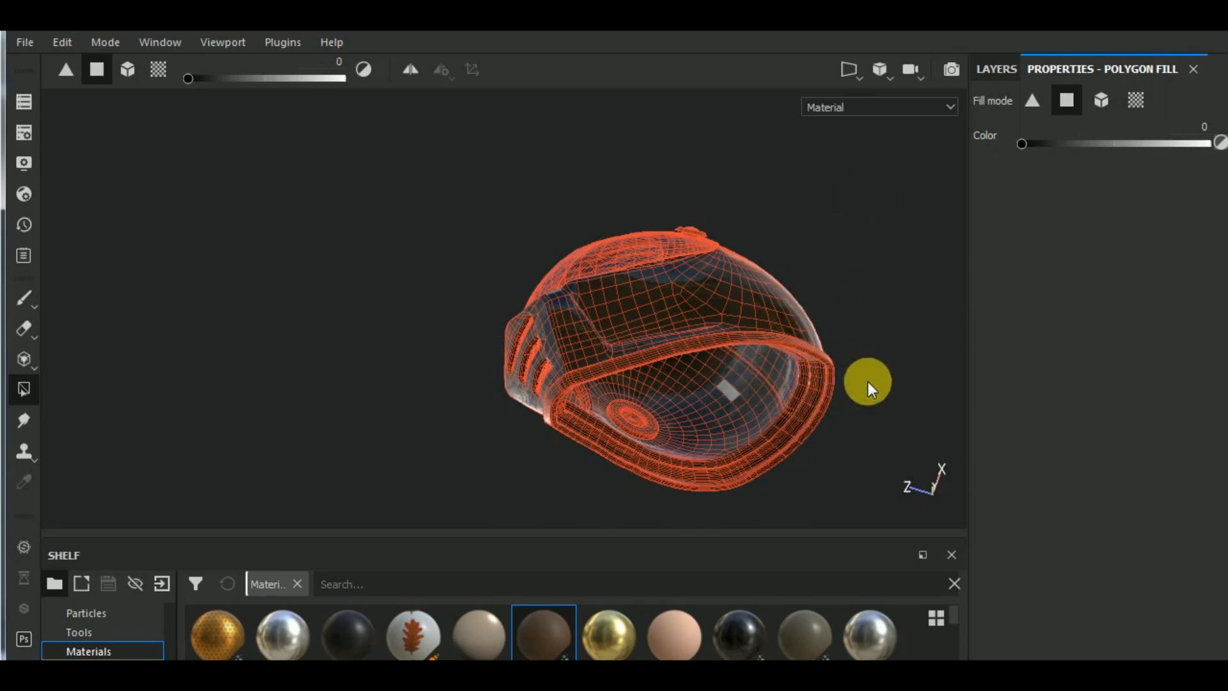
pyautogui.keyDown('alt'); pyautogui.moveTo(869, 382); pyautogui.dragTo(769, 374); pyautogui.keyUp('alt')
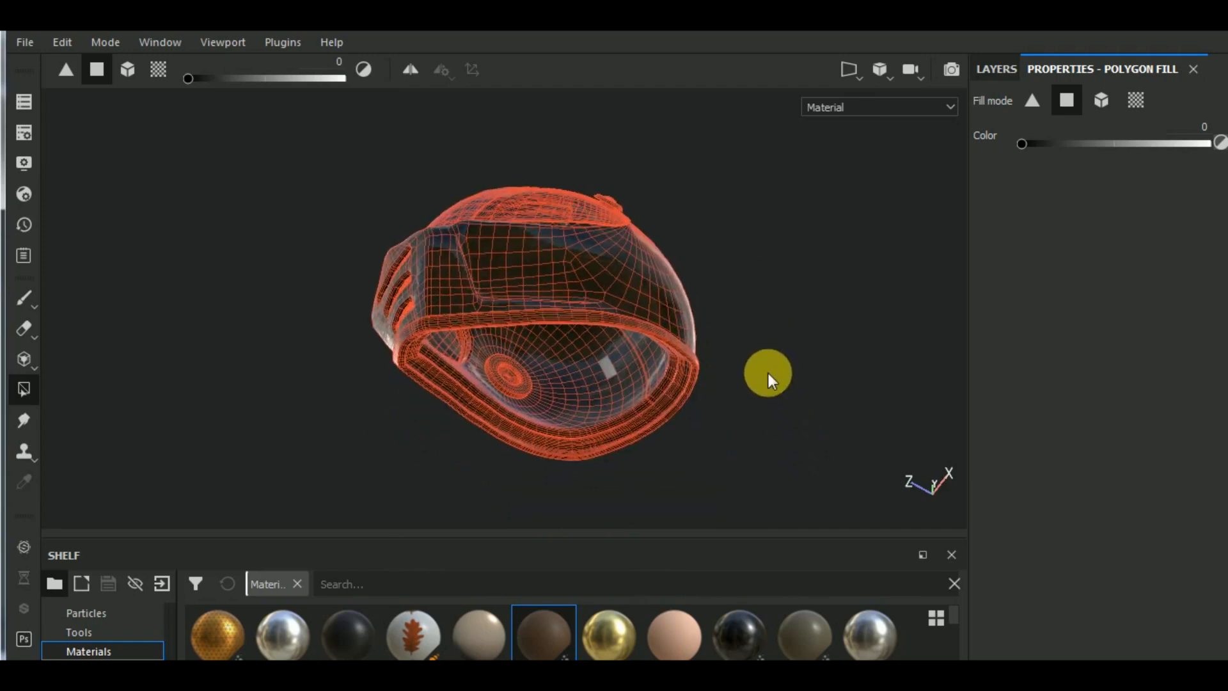
pyautogui.press('F1')
pyautogui.moveTo(845, 248)
pyautogui.keyDown('alt'); pyautogui.mouseDown(button='middle')
pyautogui.moveTo(814, 471)
pyautogui.moveTo(779, 517)
pyautogui.moveTo(813, 398)
pyautogui.mouseUp(button='middle'); pyautogui.keyUp('alt')
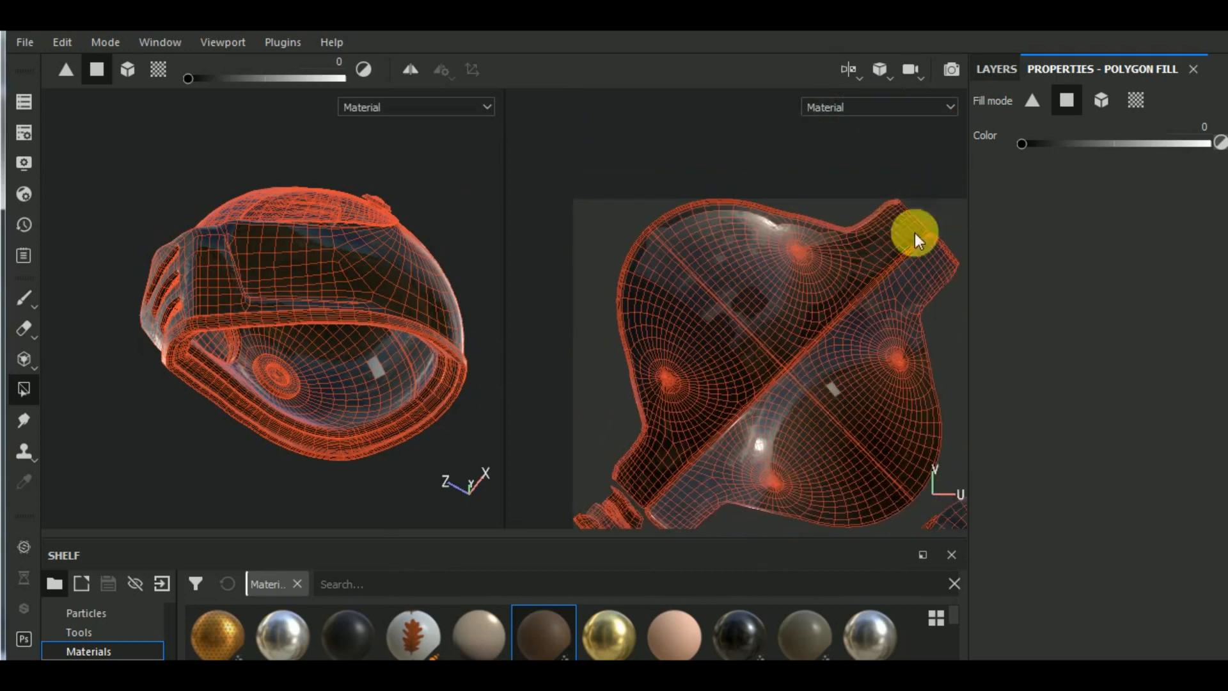
pyautogui.moveTo(914, 233); pyautogui.dragTo(636, 377)
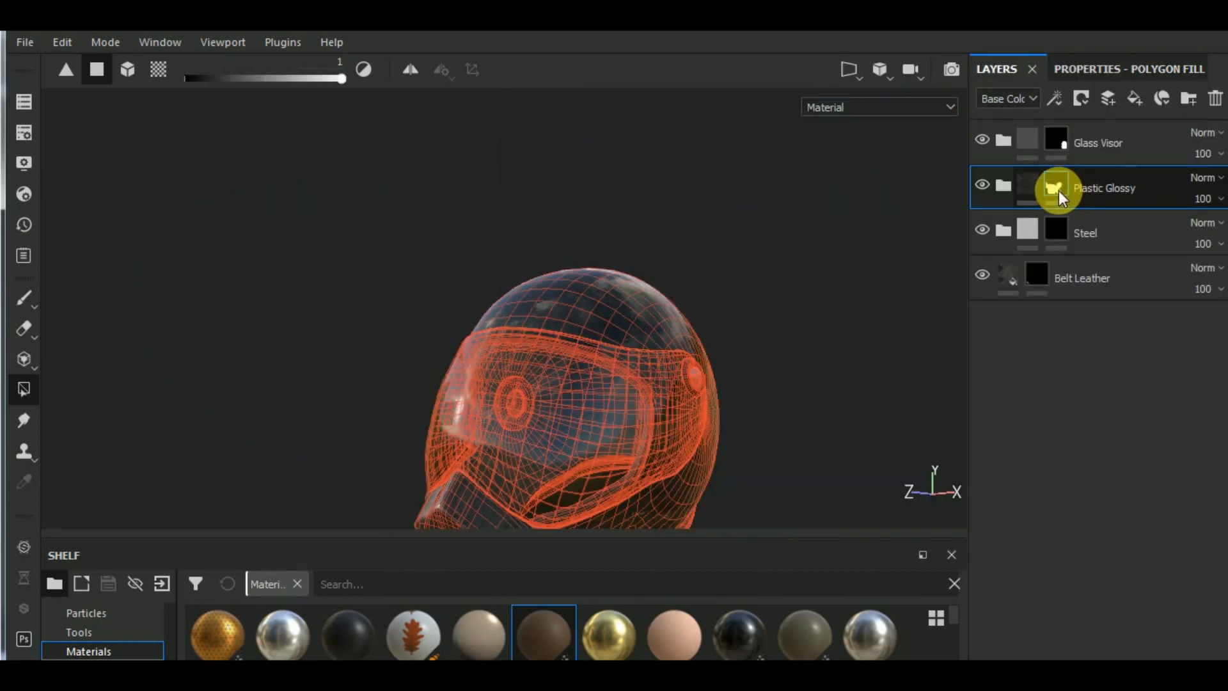
# - Reveal Belt Leather on the helmet's inner lining by filling its UV island's quads with color 1 in the layer's mask
pyautogui.click(1041, 274)
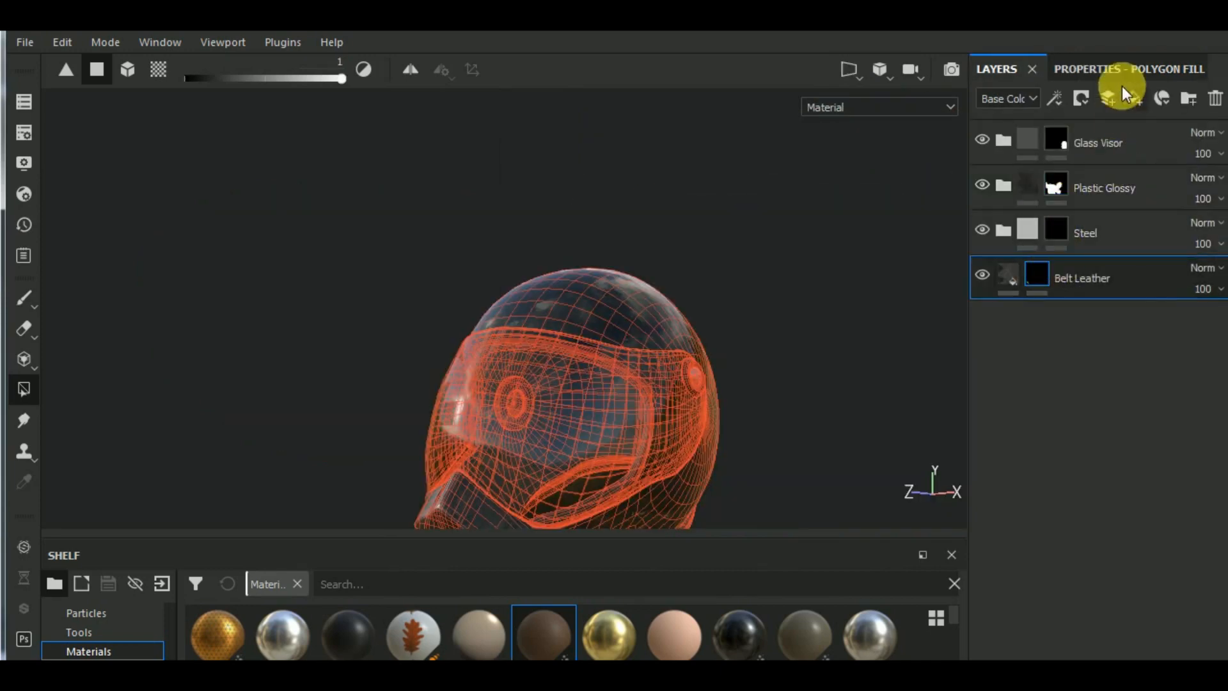
pyautogui.click(1122, 73)
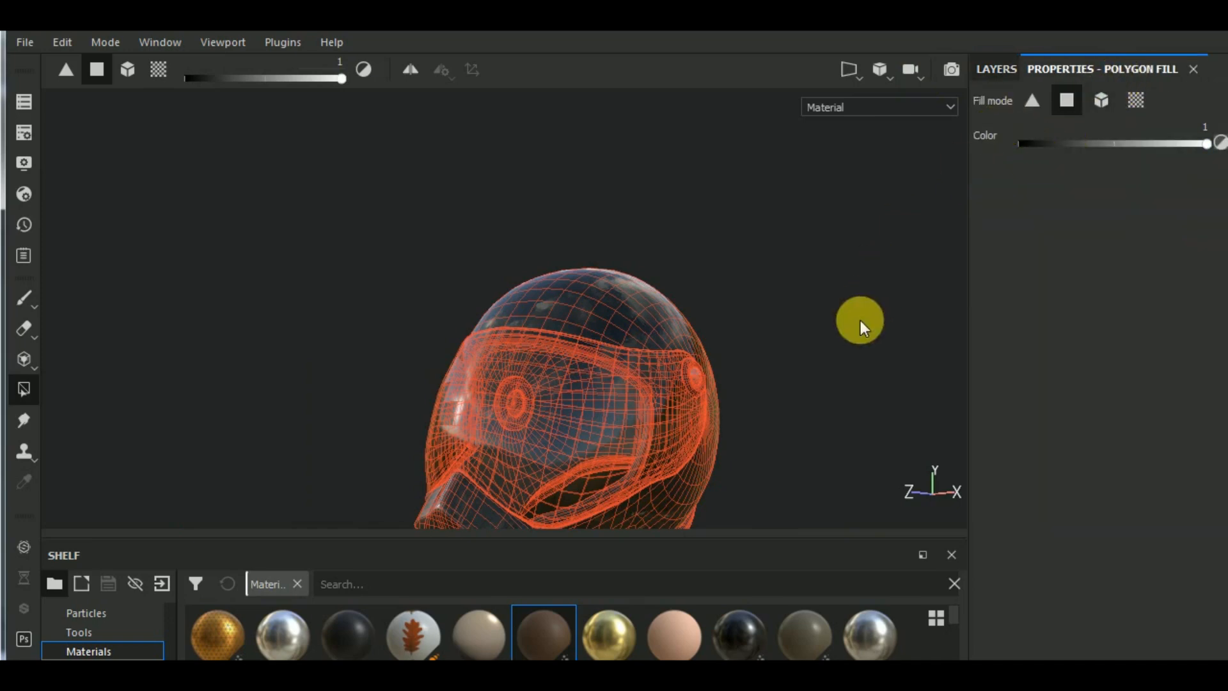
pyautogui.keyDown('alt'); pyautogui.moveTo(861, 320); pyautogui.dragTo(701, 243); pyautogui.keyUp('alt')
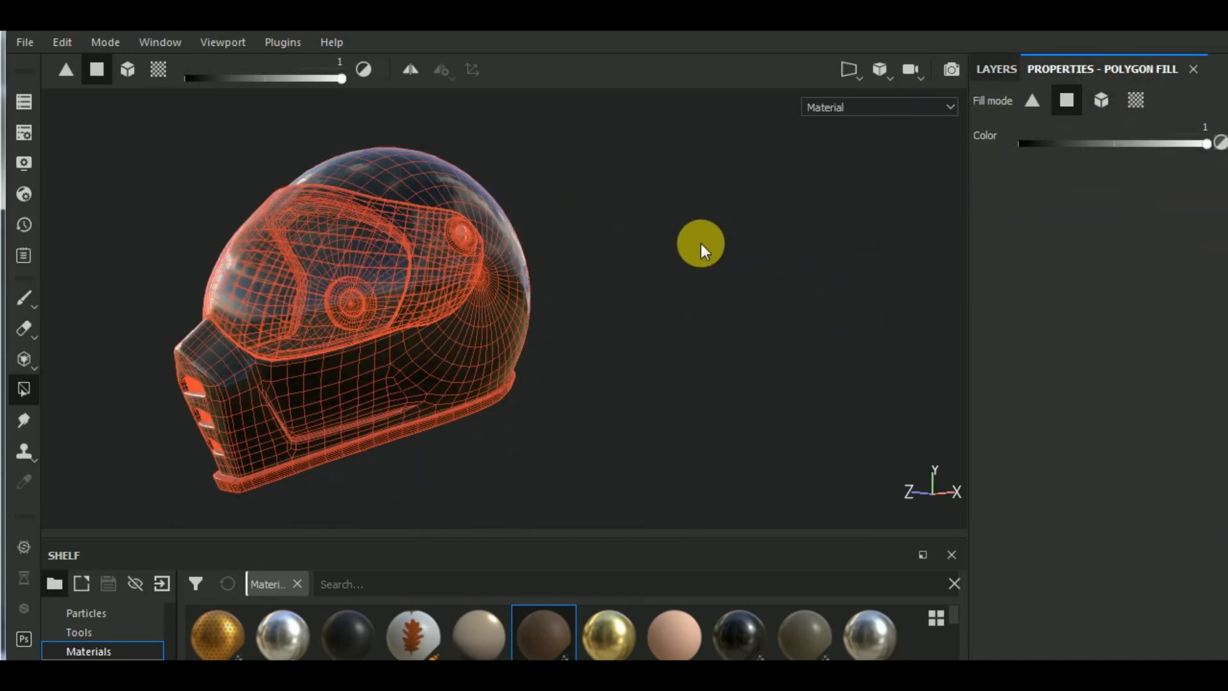
pyautogui.press('F1')
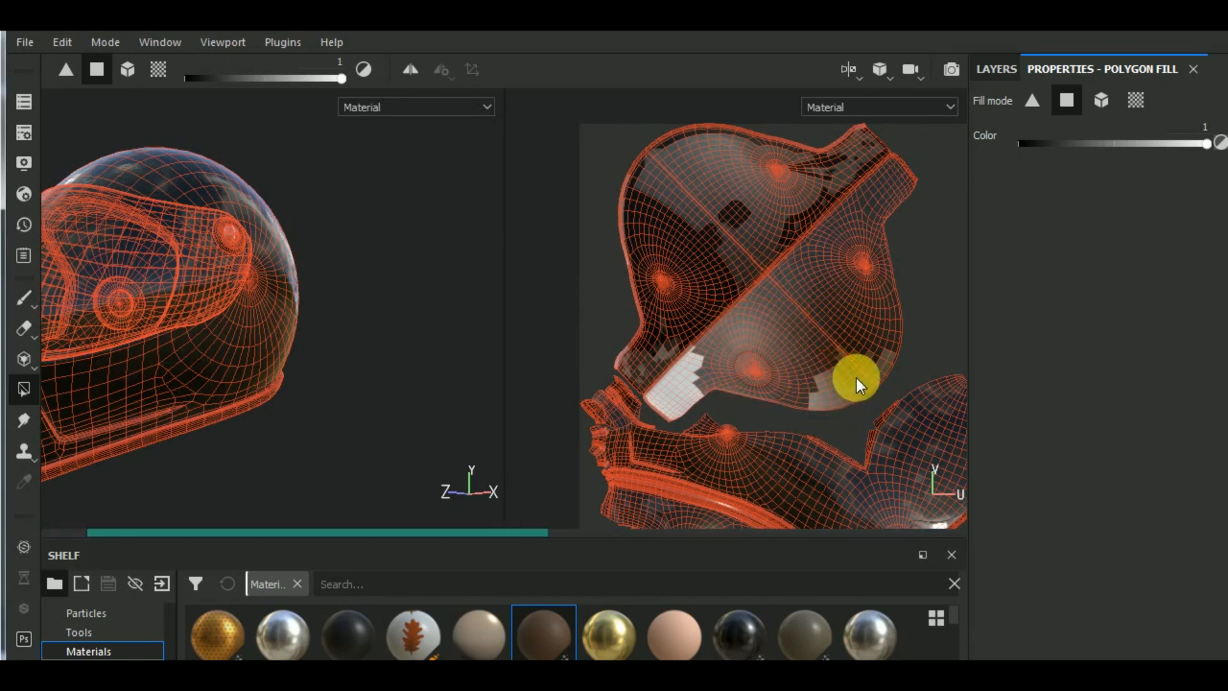
pyautogui.scroll(3, 857, 376)
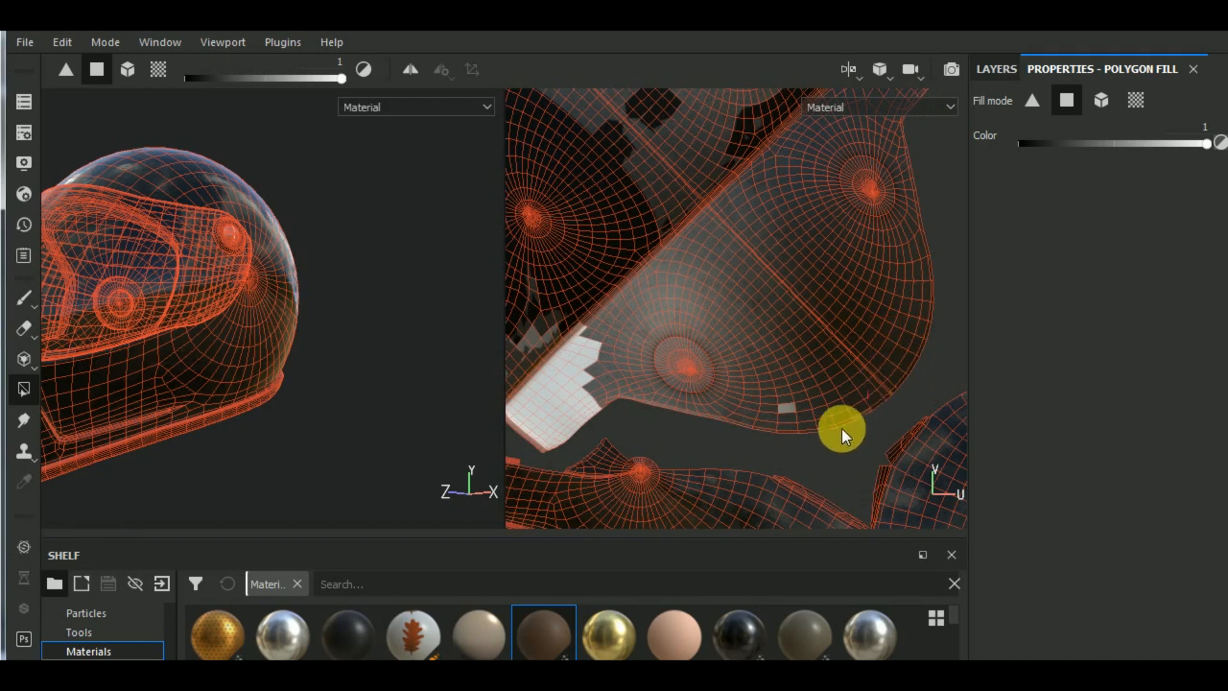
pyautogui.moveTo(781, 397); pyautogui.dragTo(906, 338, button='middle')
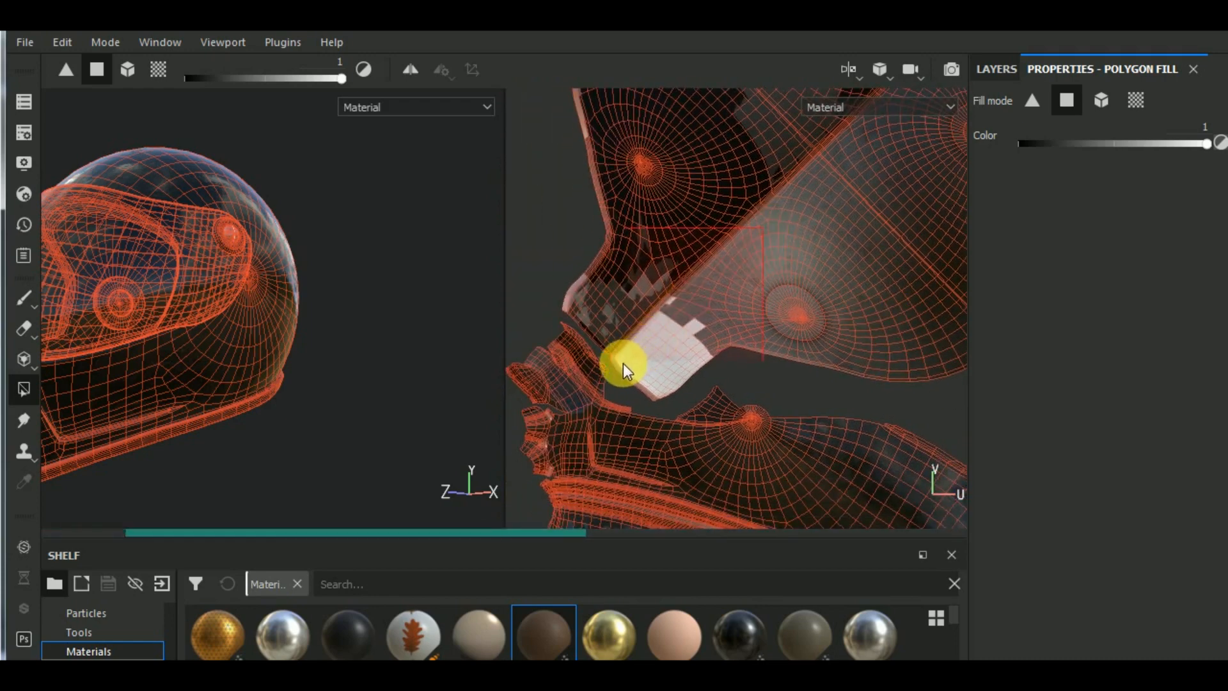
pyautogui.scroll(2, 623, 362)
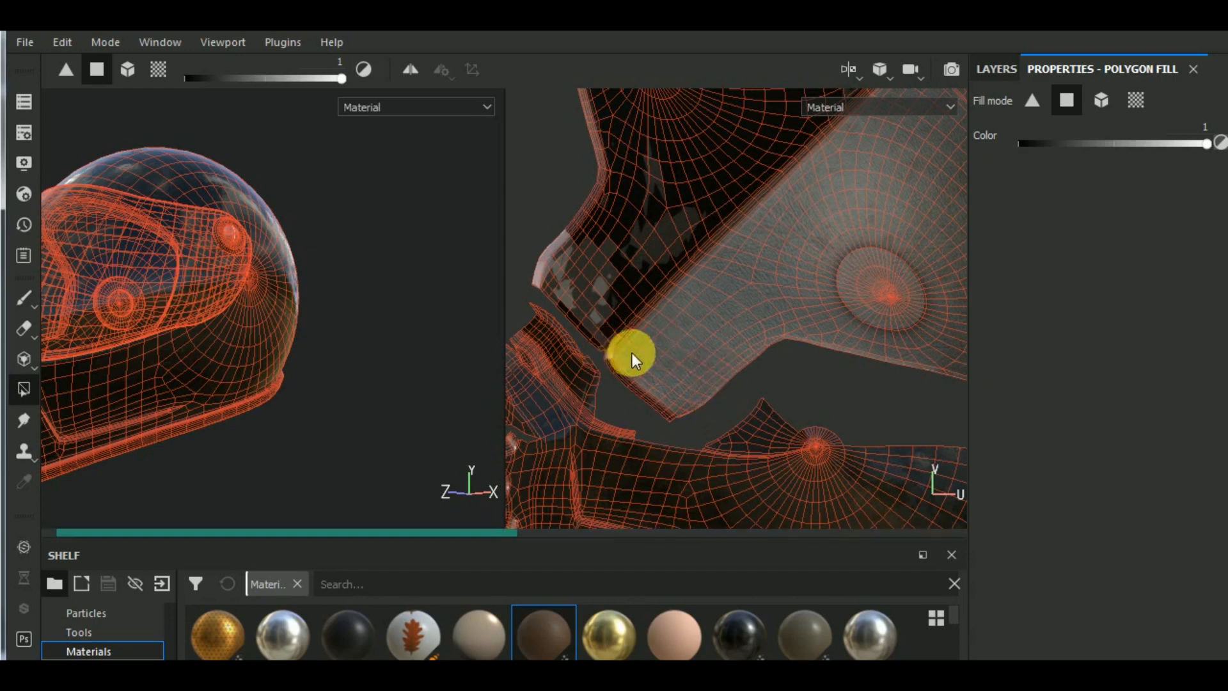
pyautogui.click(615, 215)
pyautogui.moveTo(615, 215); pyautogui.dragTo(520, 281)
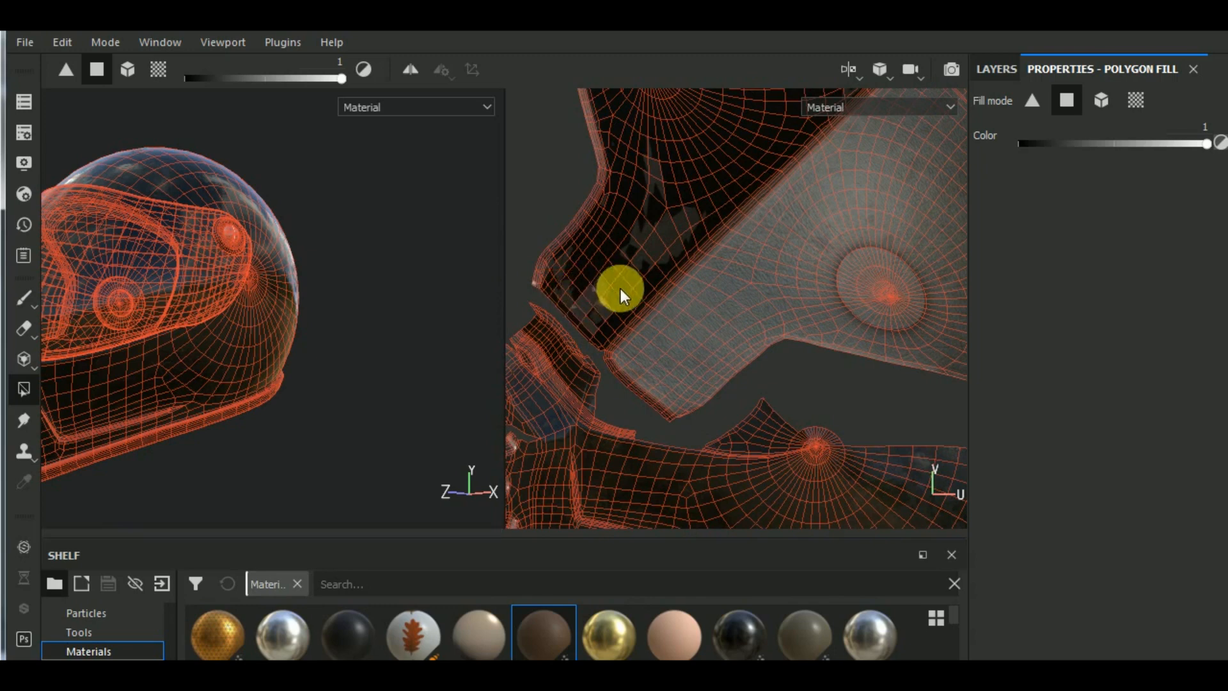
pyautogui.press('F2')
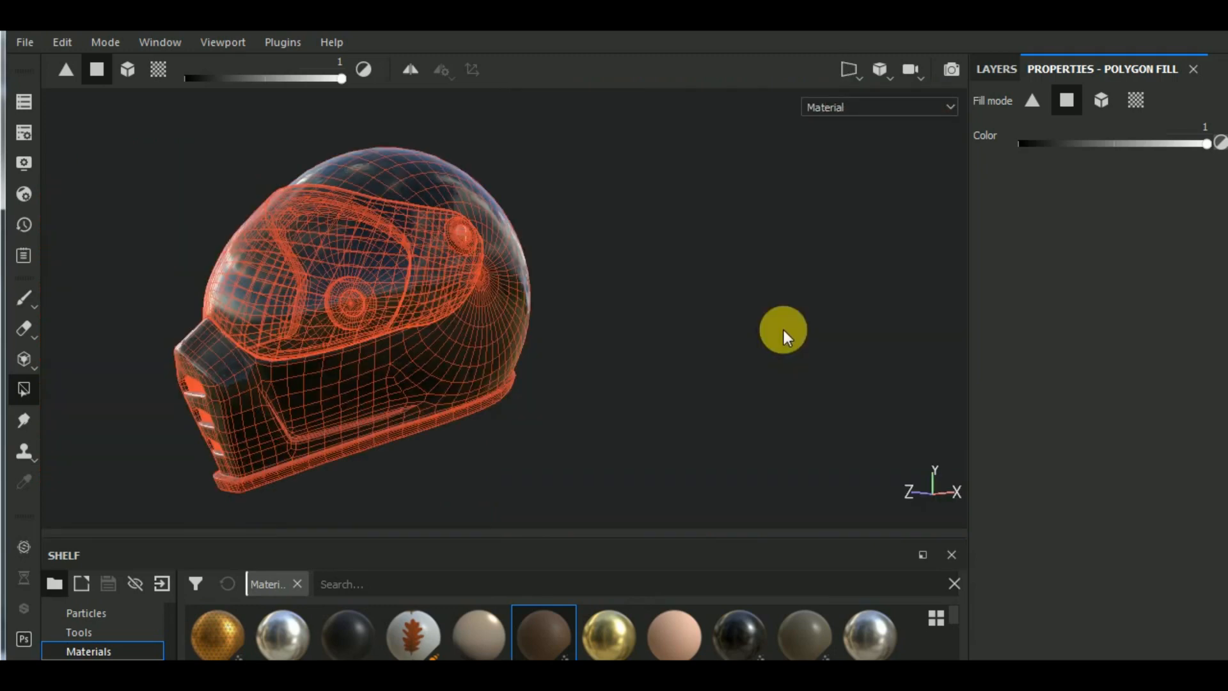
# - Switch to the Paint tool and examine the leather interior up close and the helmet's exterior from several angles
pyautogui.click(24, 299)
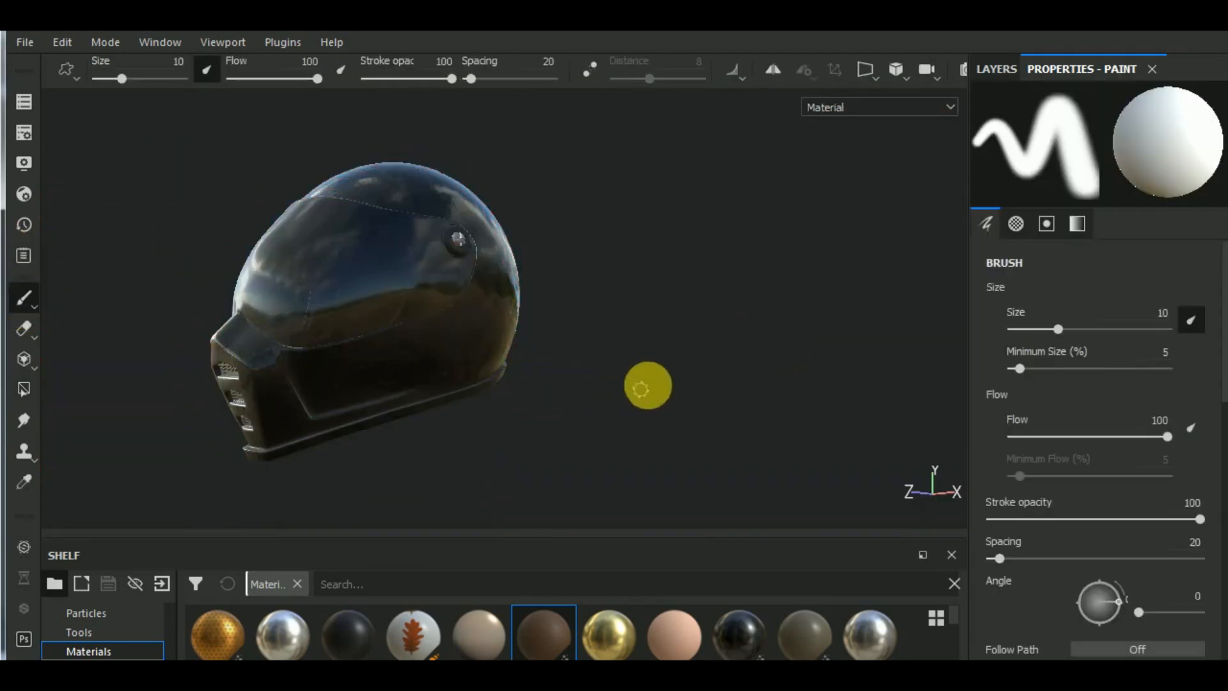
pyautogui.keyDown('alt'); pyautogui.moveTo(648, 386); pyautogui.dragTo(713, 331, button='middle'); pyautogui.keyUp('alt')
pyautogui.keyDown('alt'); pyautogui.moveTo(665, 332); pyautogui.dragTo(634, 274); pyautogui.keyUp('alt')
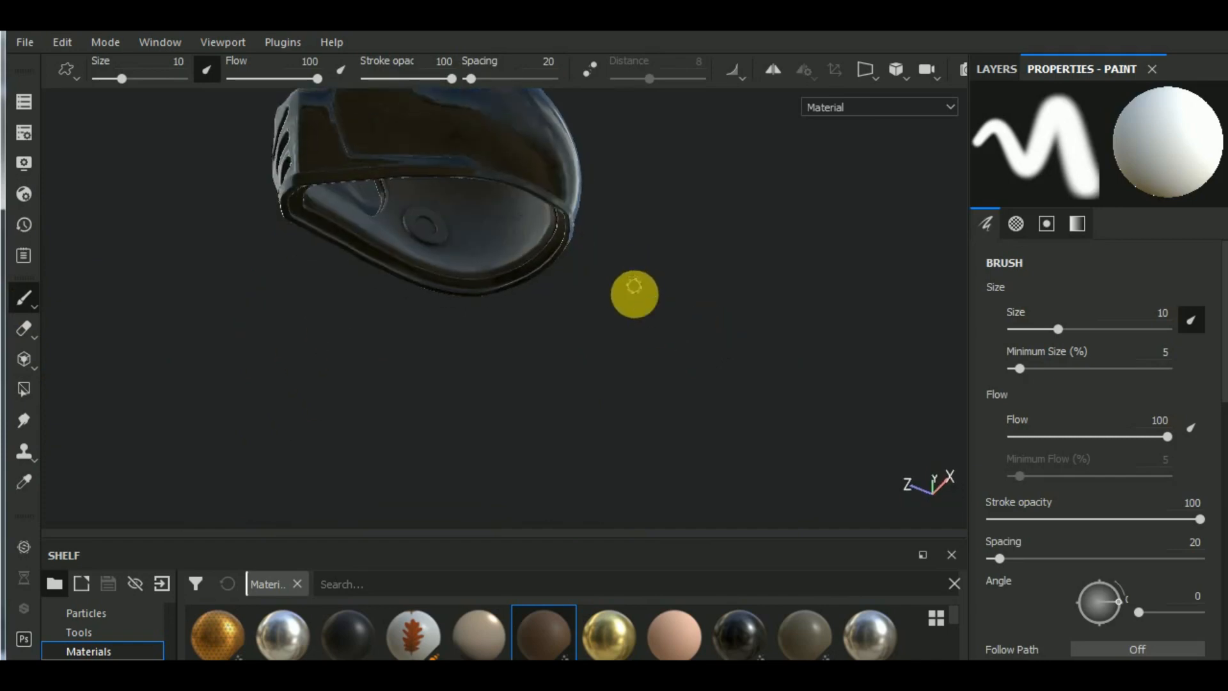
pyautogui.keyDown('alt'); pyautogui.moveTo(633, 293); pyautogui.dragTo(673, 380, button='middle'); pyautogui.keyUp('alt')
pyautogui.scroll(6, 521, 362)
pyautogui.scroll(3, 487, 335)
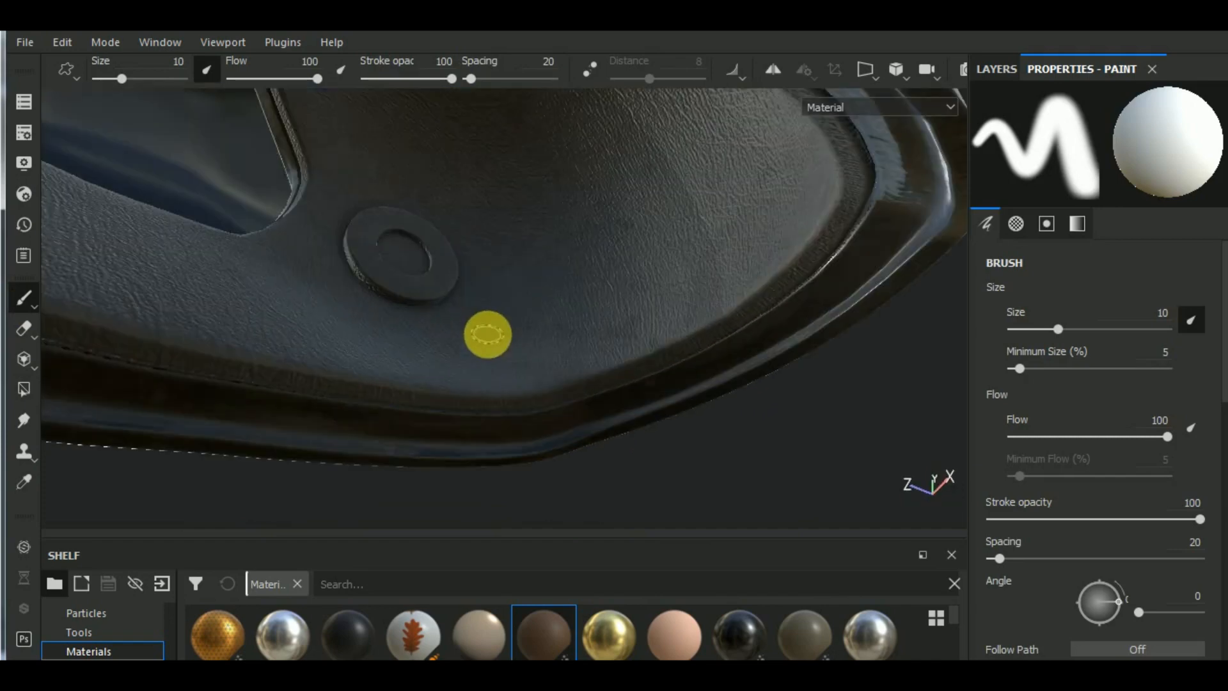
pyautogui.scroll(-10, 496, 320)
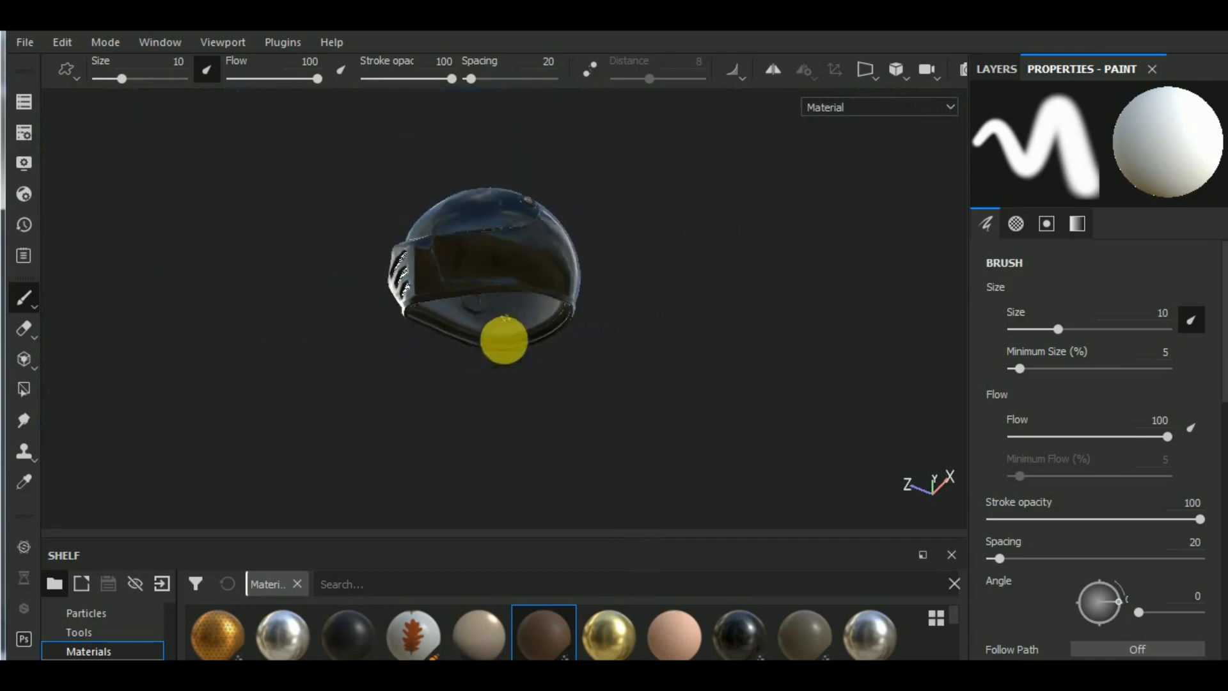
pyautogui.keyDown('alt'); pyautogui.moveTo(502, 337); pyautogui.dragTo(877, 521); pyautogui.keyUp('alt')
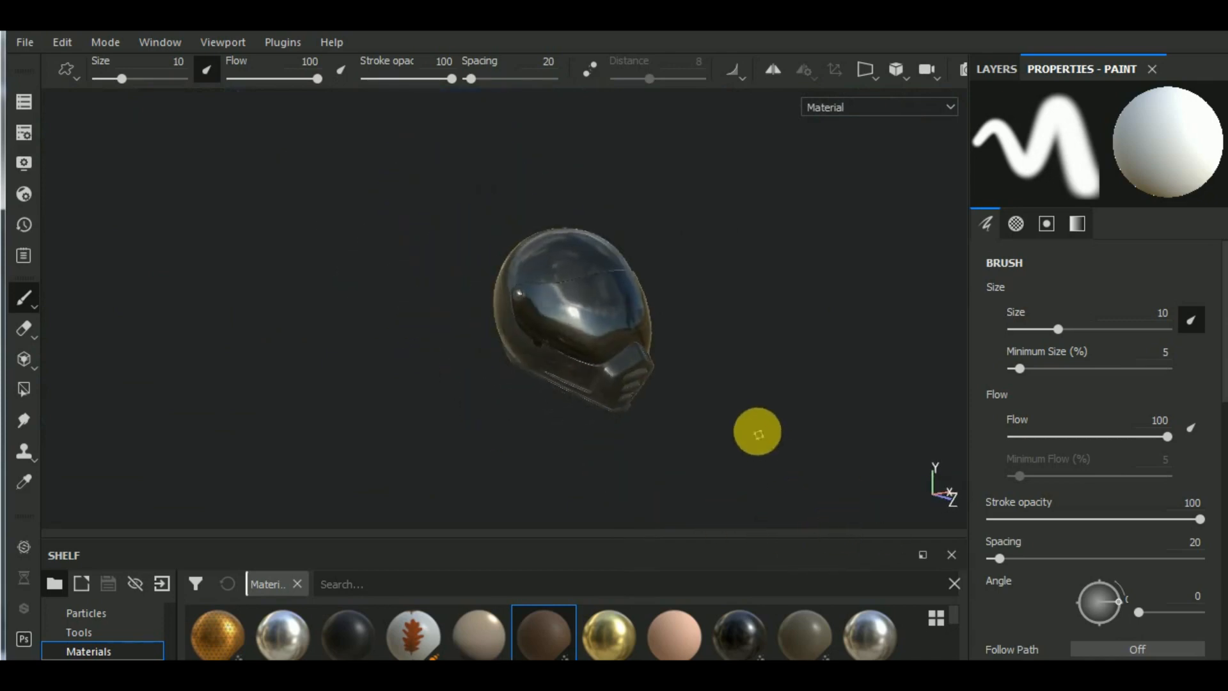
pyautogui.keyDown('alt'); pyautogui.moveTo(756, 433); pyautogui.dragTo(769, 432, button='middle'); pyautogui.keyUp('alt')
pyautogui.scroll(5, 646, 397)
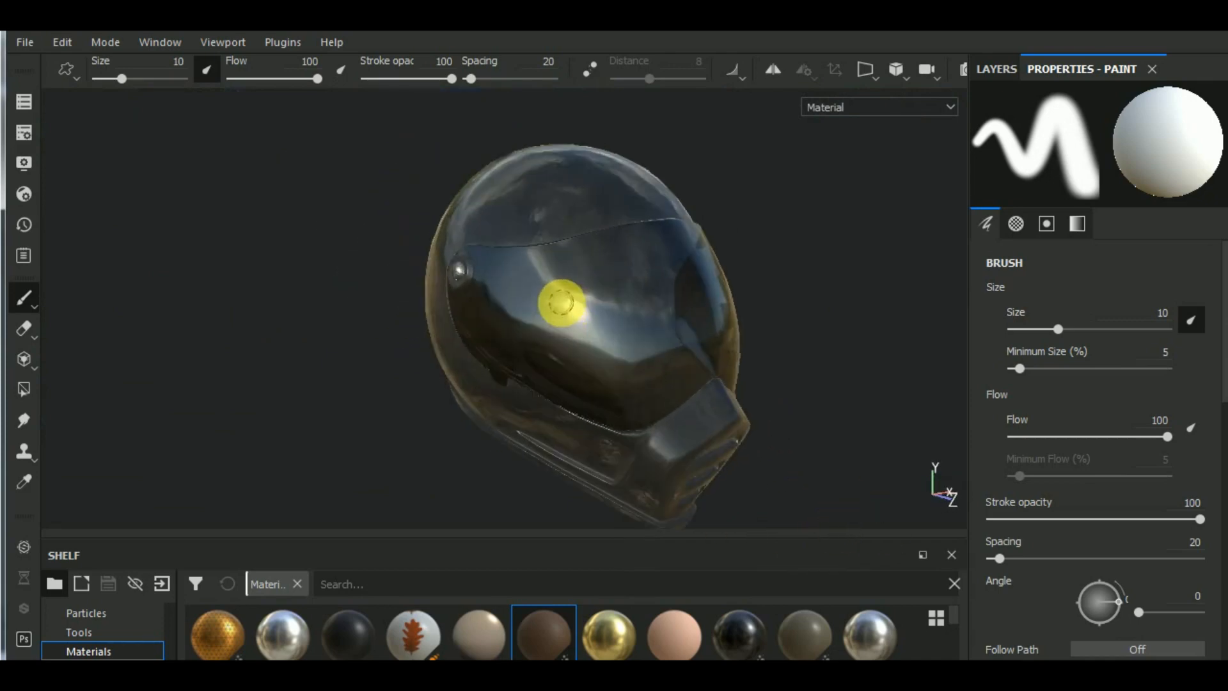
pyautogui.moveTo(550, 285)
pyautogui.keyDown('alt'); pyautogui.mouseDown()
pyautogui.moveTo(746, 351)
pyautogui.moveTo(729, 348)
pyautogui.mouseUp(); pyautogui.keyUp('alt')
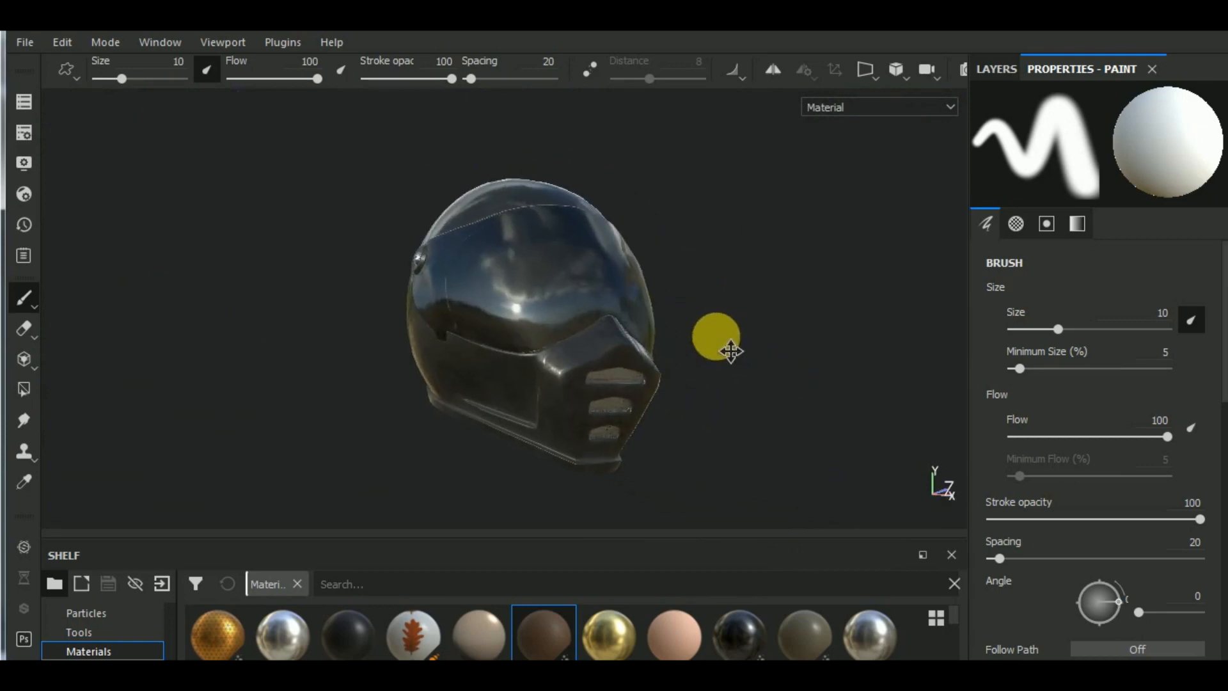
# - Expand the Plastic Glossy group and hide its Dust layer
pyautogui.click(992, 71)
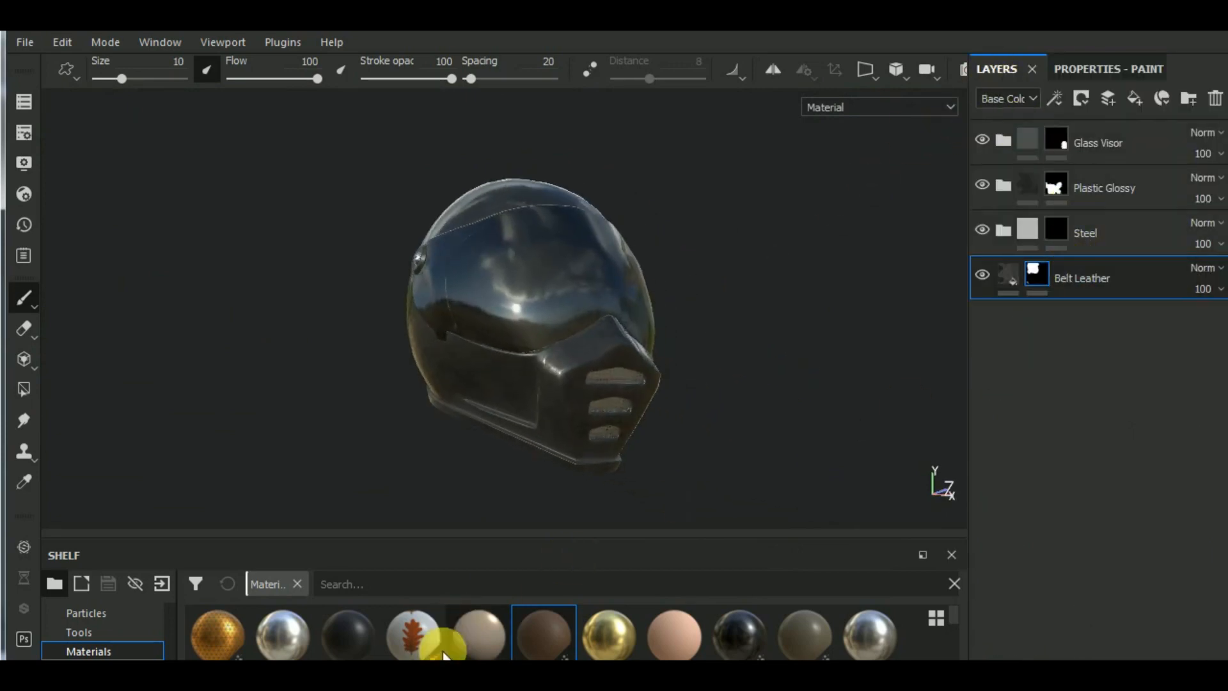
pyautogui.click(1005, 187)
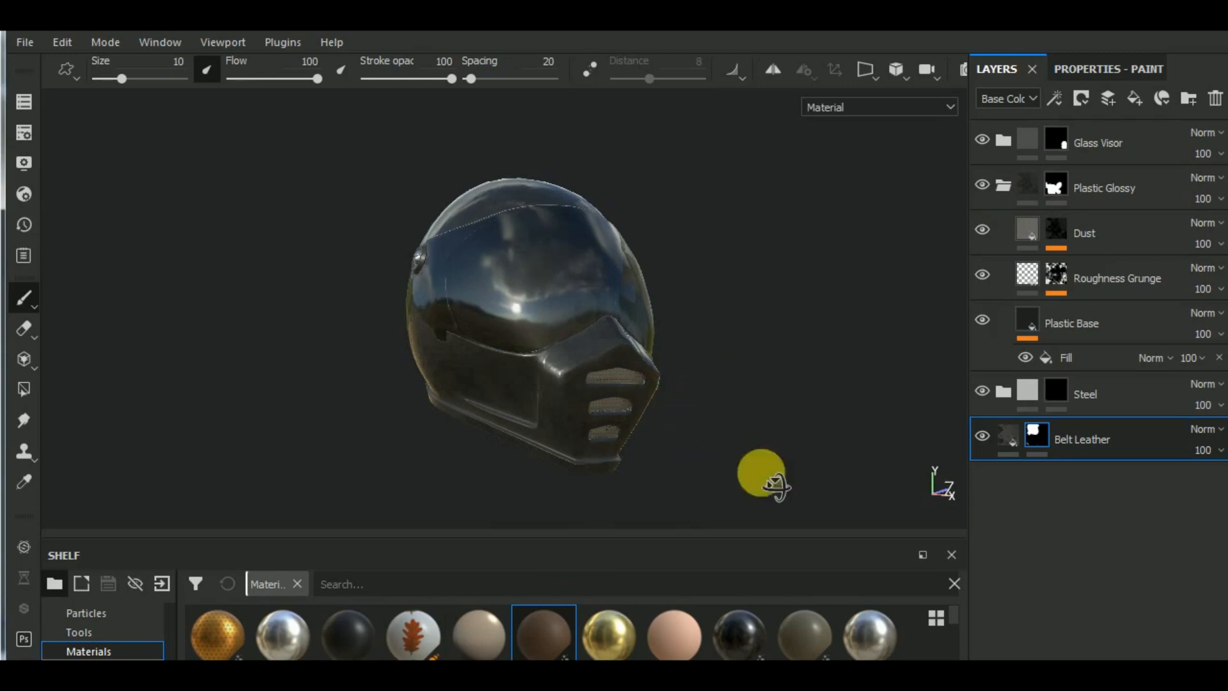
pyautogui.keyDown('alt'); pyautogui.moveTo(772, 480); pyautogui.dragTo(806, 467); pyautogui.keyUp('alt')
pyautogui.scroll(3, 512, 327)
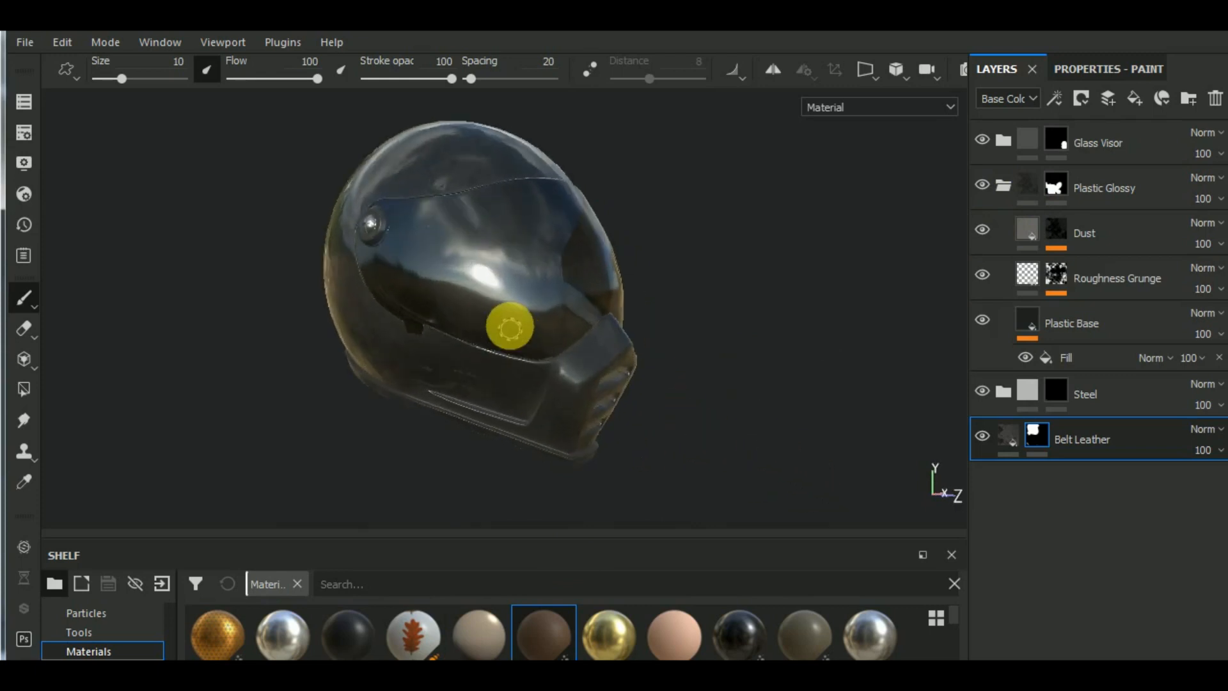
pyautogui.click(982, 229)
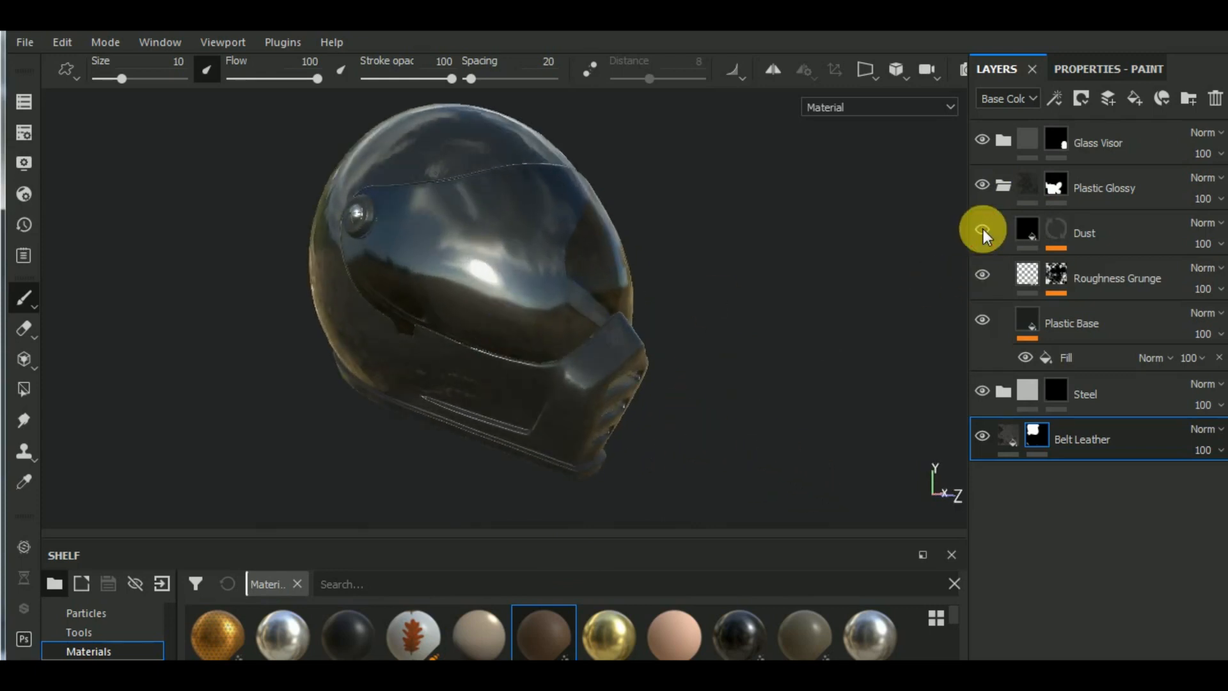
# - Show the Plastic Glossy group's Dust layer again and compare the helmet's shell with and without it from several angles
pyautogui.click(983, 229)
pyautogui.press('super')
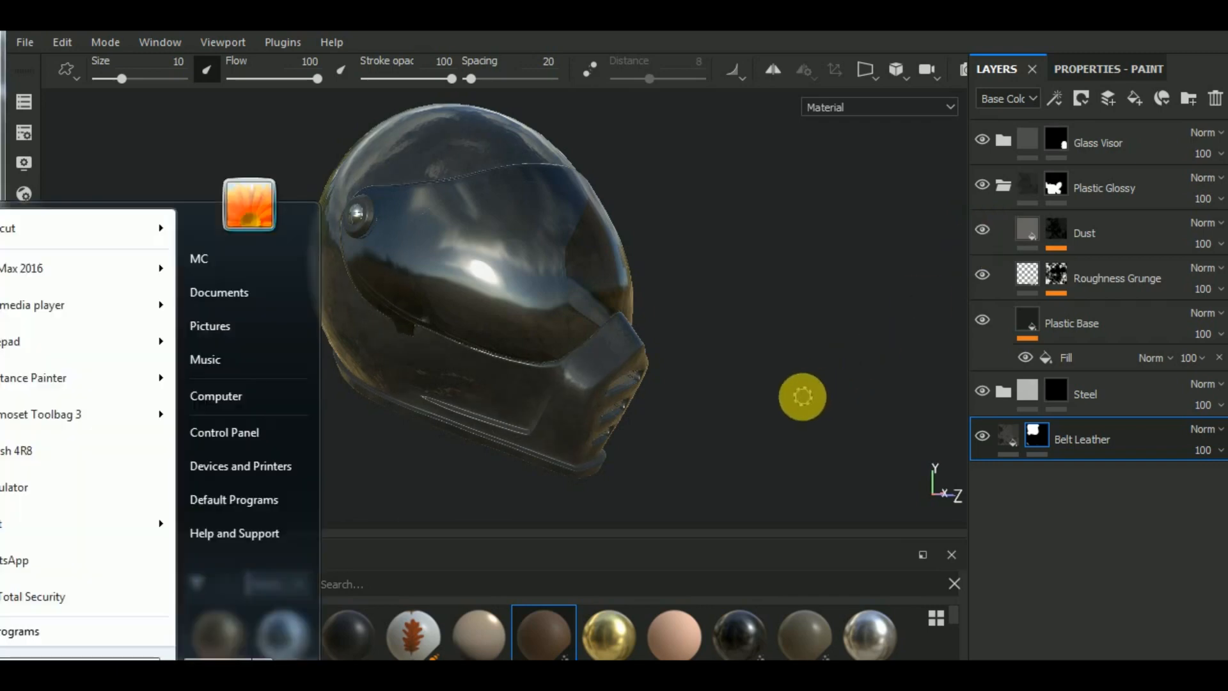
pyautogui.keyDown('alt'); pyautogui.moveTo(802, 397); pyautogui.dragTo(710, 348); pyautogui.keyUp('alt')
pyautogui.keyDown('alt'); pyautogui.moveTo(793, 387); pyautogui.dragTo(775, 364); pyautogui.keyUp('alt')
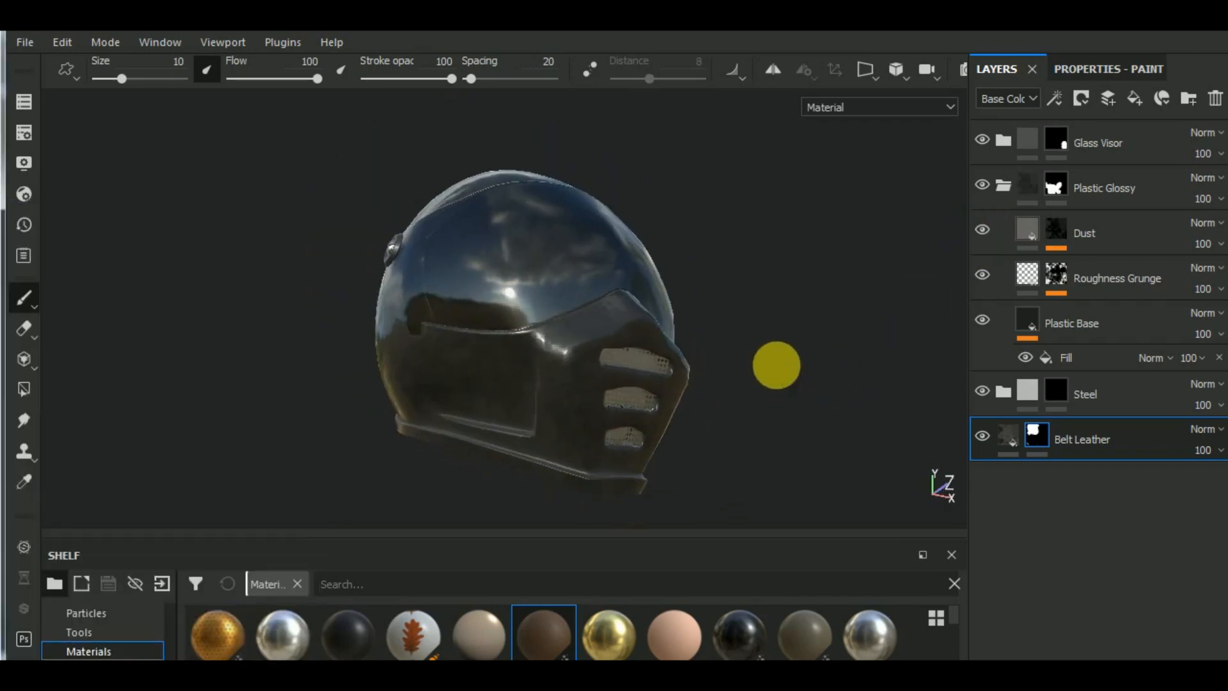
pyautogui.click(983, 229)
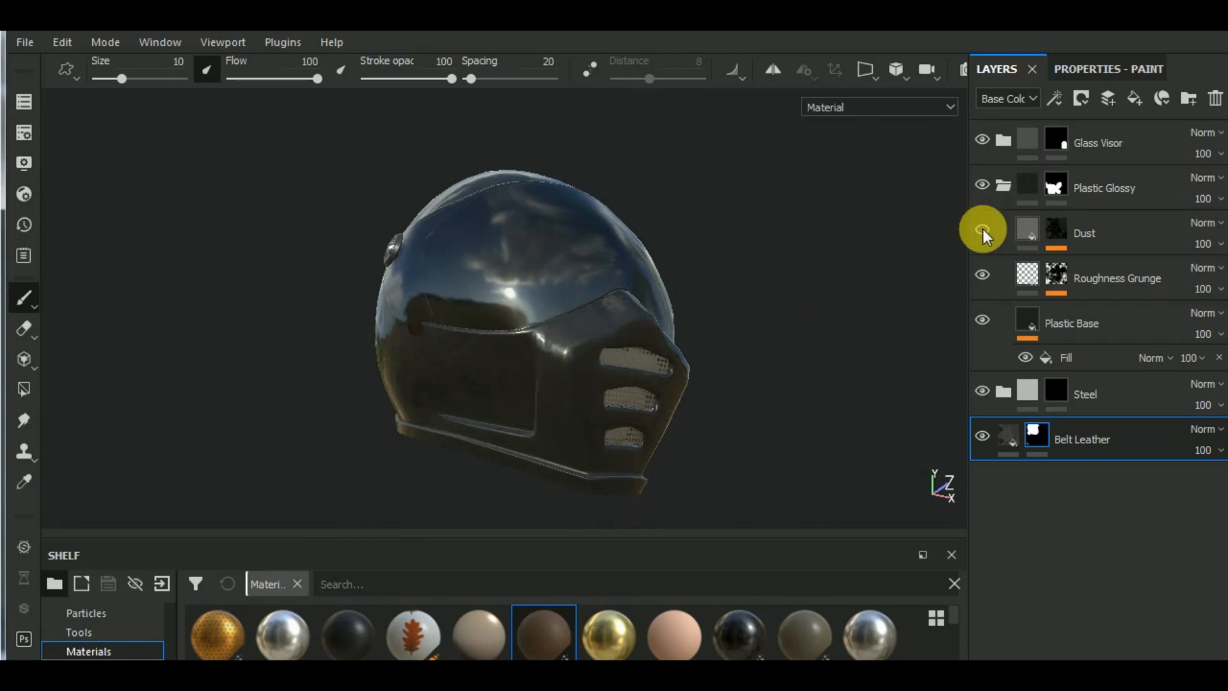
pyautogui.click(984, 229)
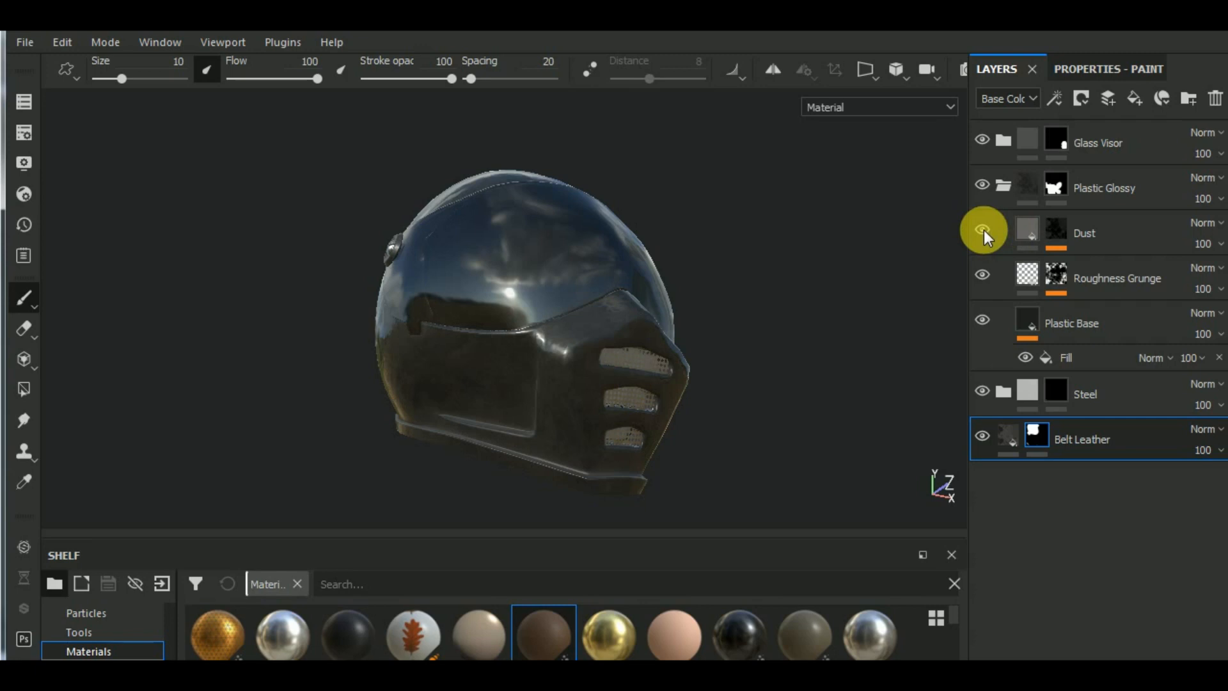
# - Set the Dirt generator on the Dust layer's mask to Dirt Level 0.53 and Dirt Contrast 0.24
pyautogui.click(1027, 229)
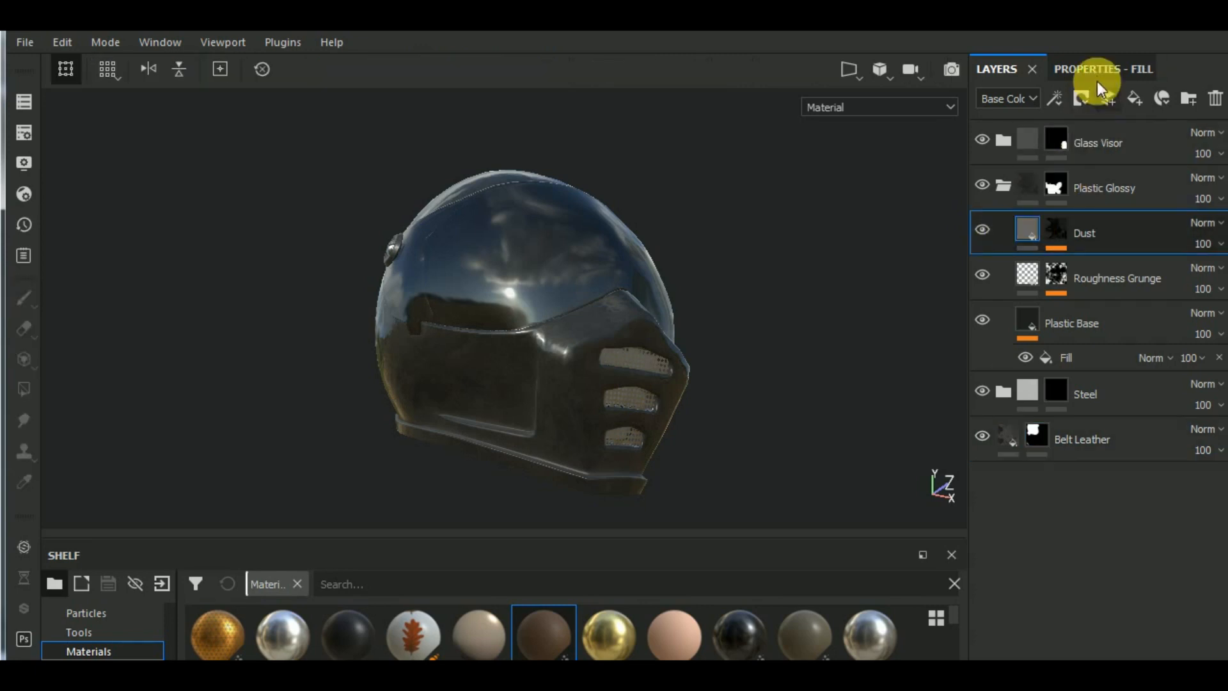
pyautogui.click(1059, 229)
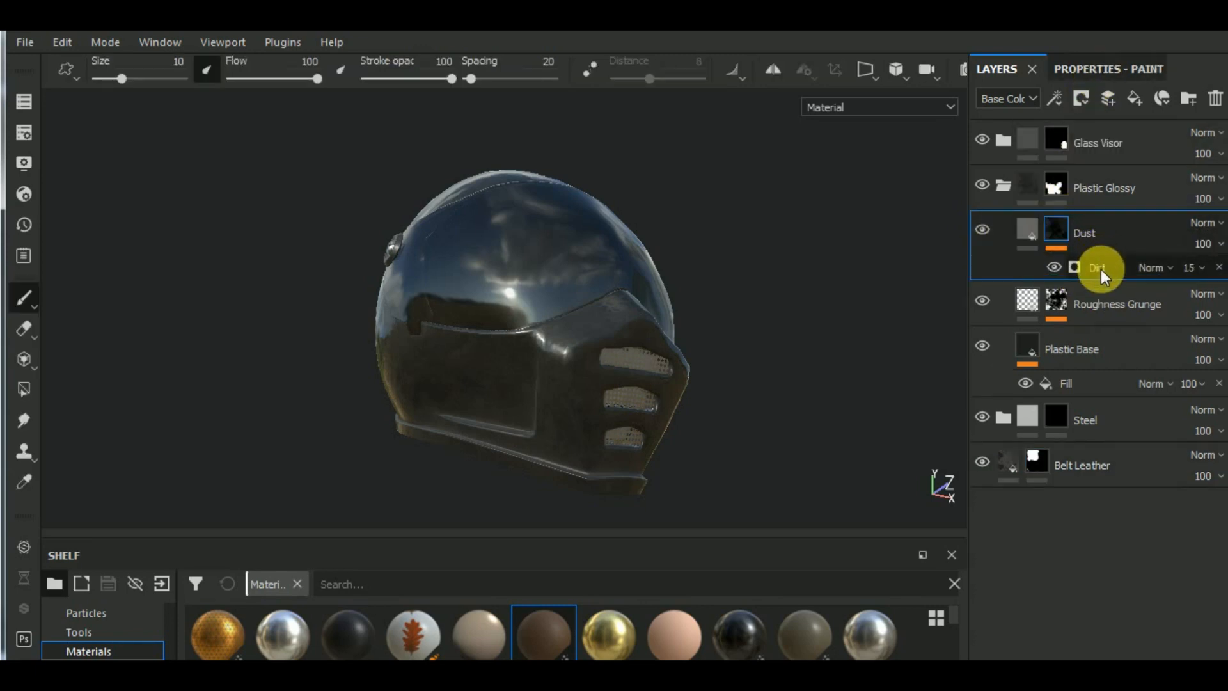
pyautogui.click(1102, 269)
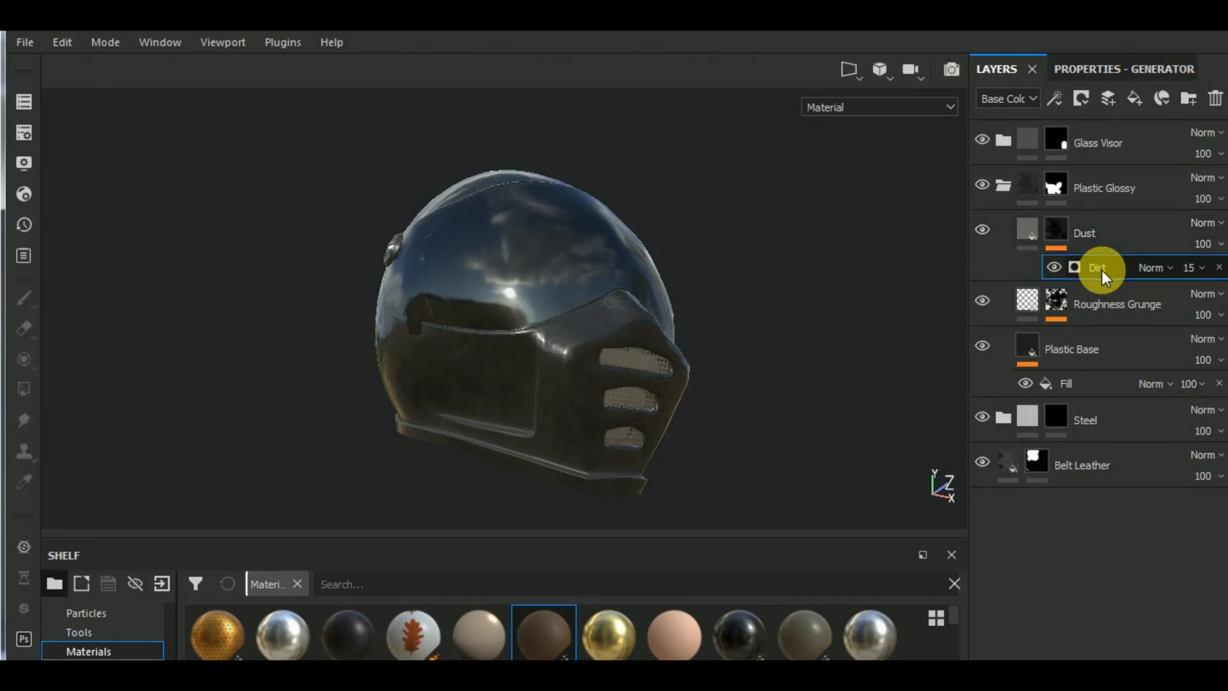
pyautogui.click(1113, 70)
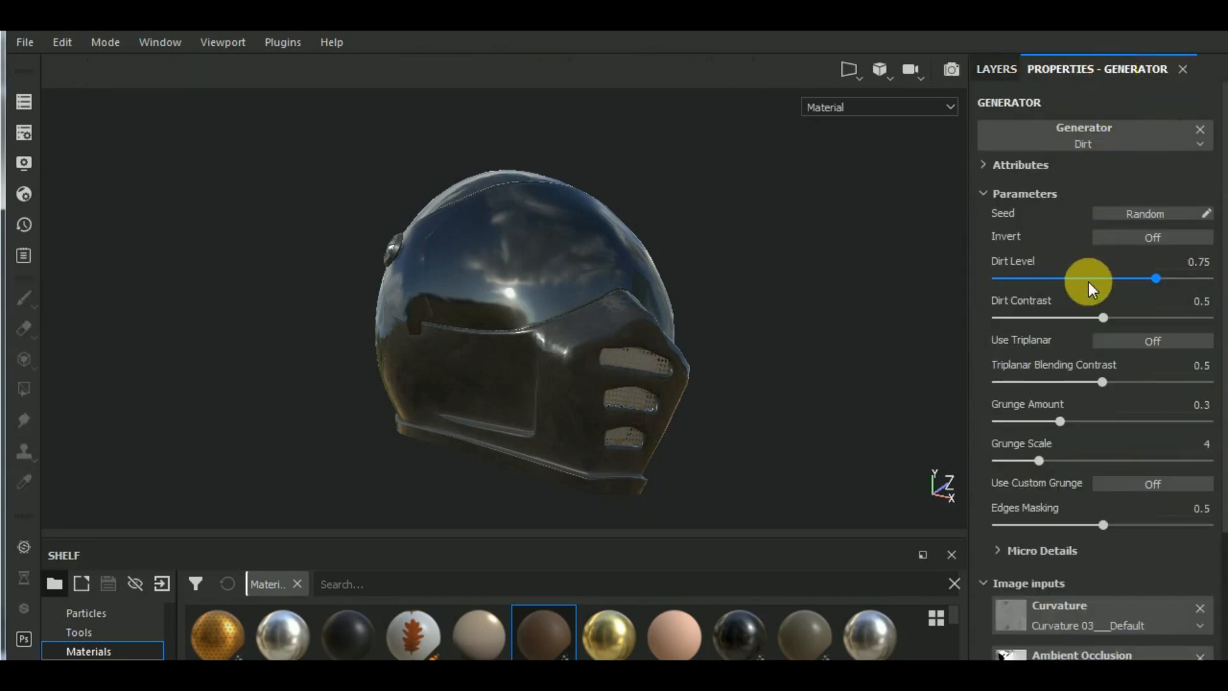
pyautogui.click(1107, 278)
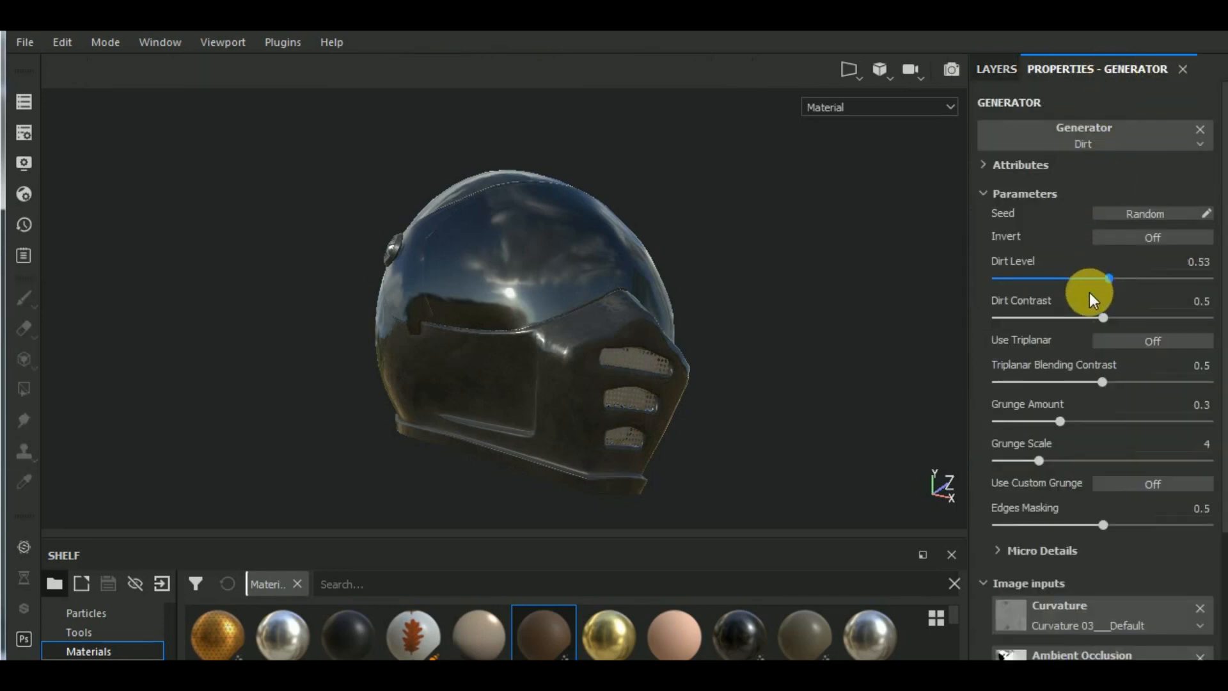
pyautogui.click(1047, 318)
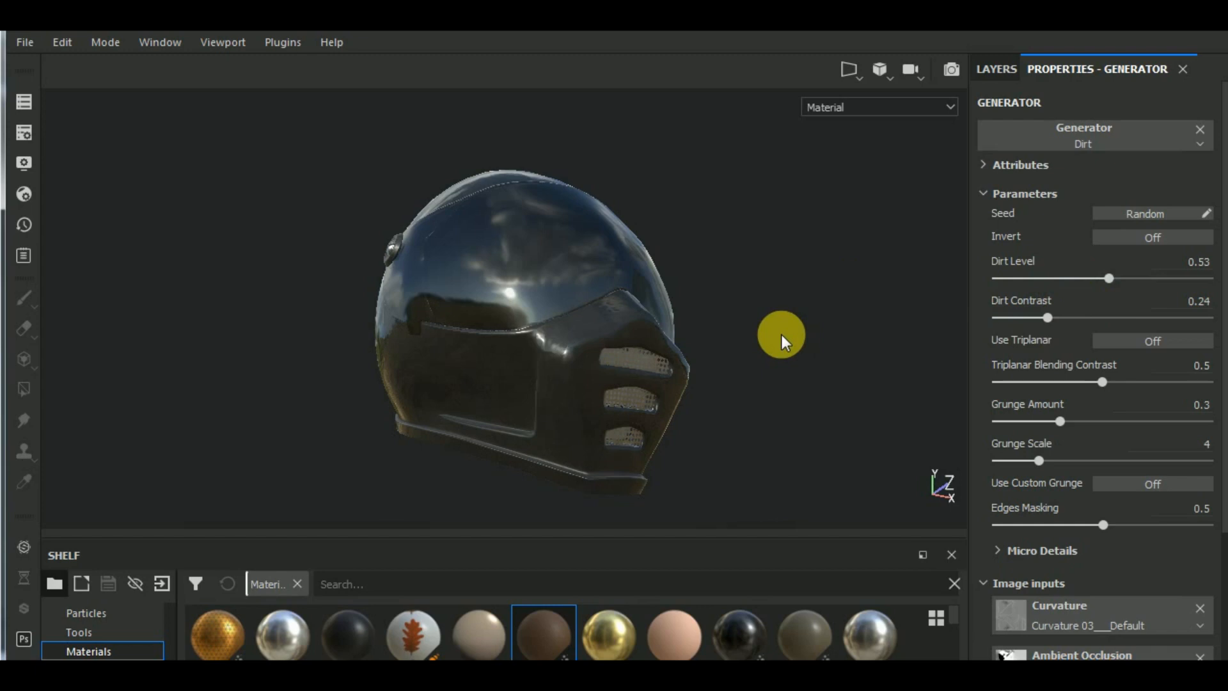
pyautogui.keyDown('alt'); pyautogui.moveTo(774, 315); pyautogui.dragTo(832, 354); pyautogui.keyUp('alt')
# - Compare the helmet's shell with and without the Roughness Grunge layer
pyautogui.click(1003, 72)
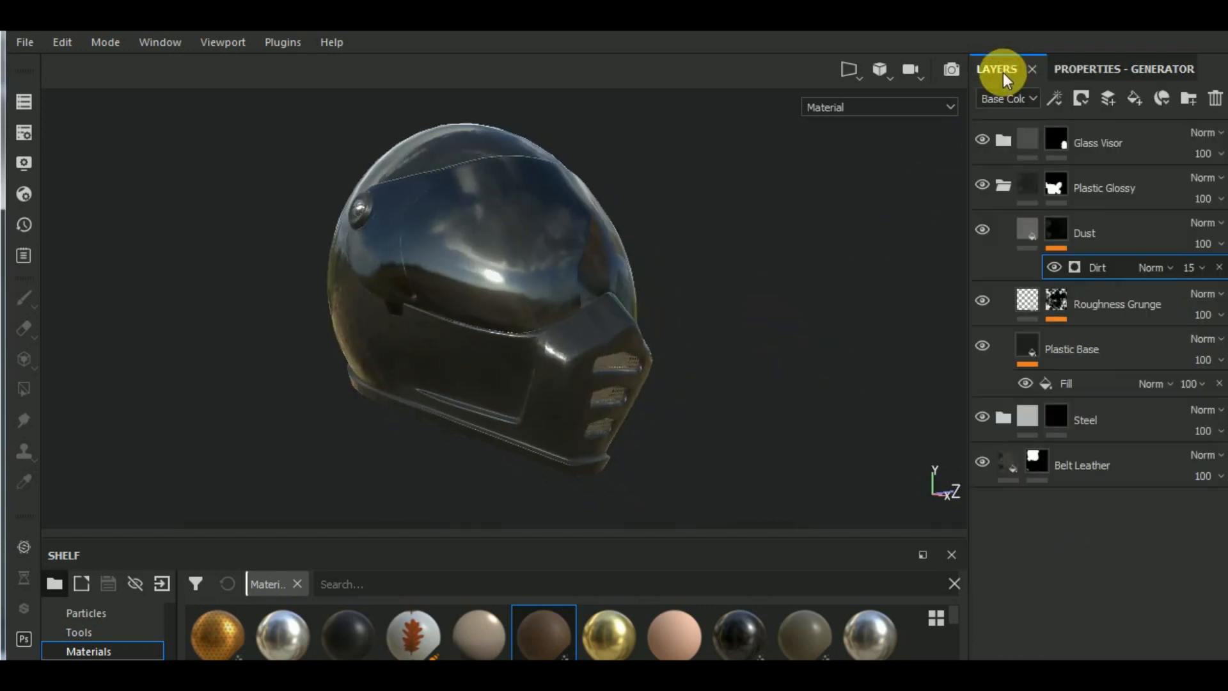
pyautogui.click(987, 302)
pyautogui.click(988, 301)
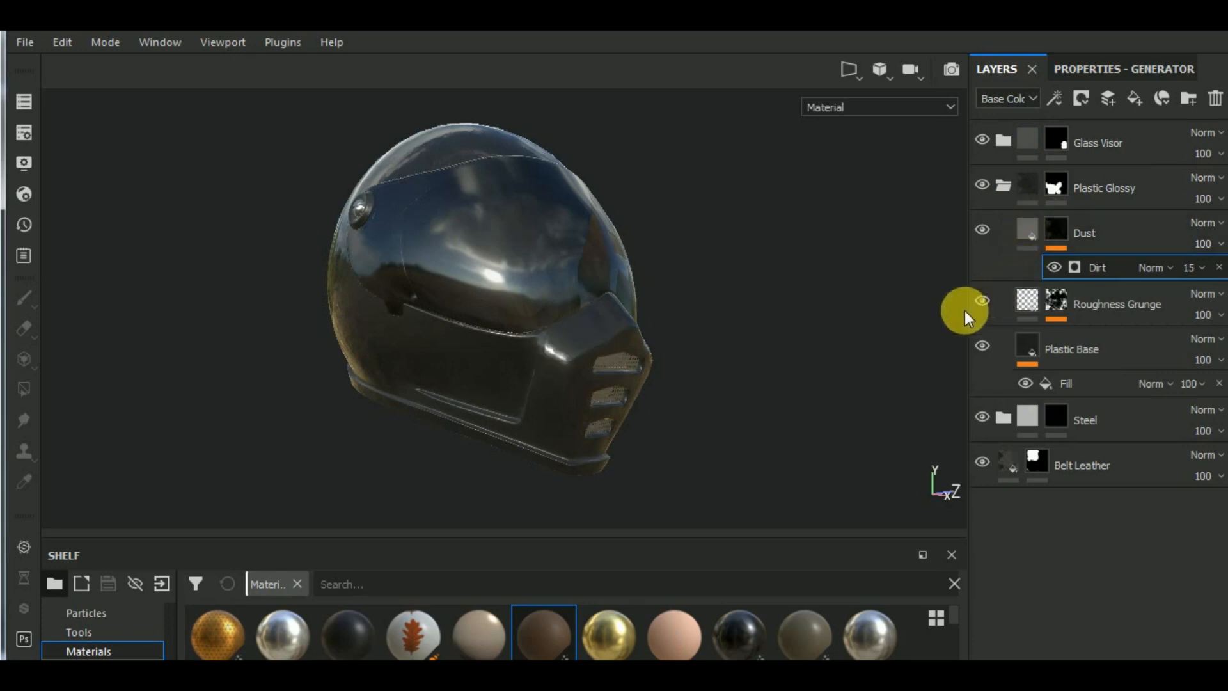
pyautogui.keyDown('alt'); pyautogui.moveTo(847, 327); pyautogui.dragTo(771, 342); pyautogui.keyUp('alt')
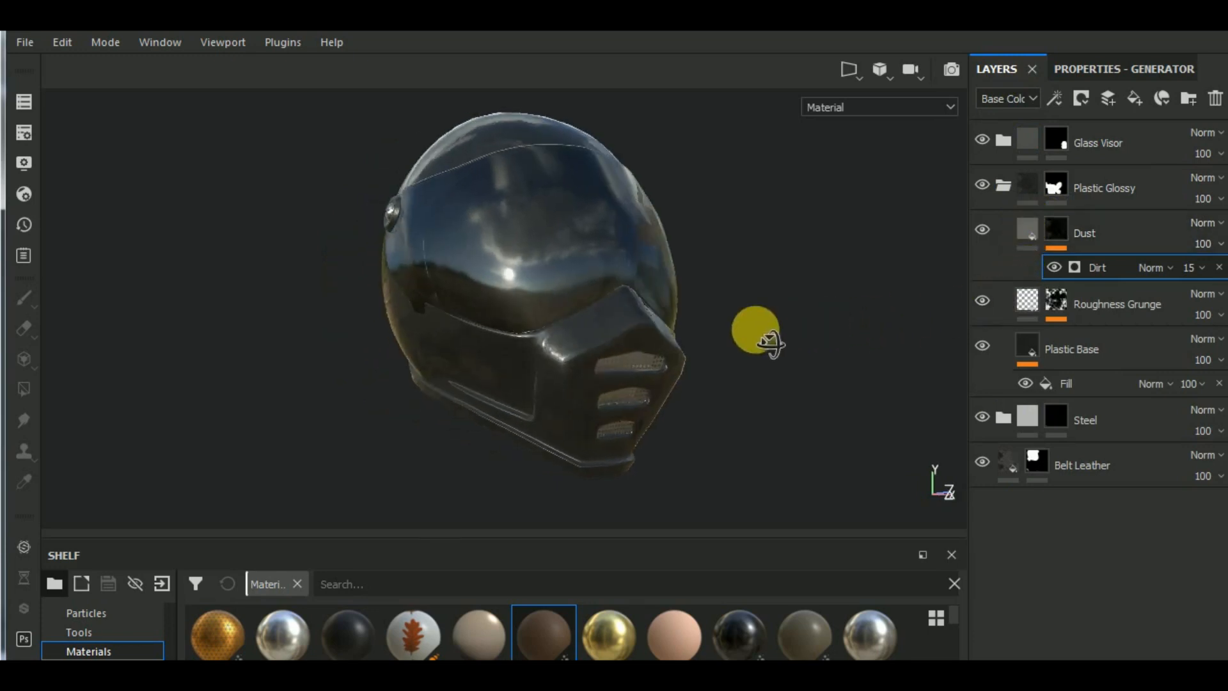
# - Set the UV scale of the Plastic Base layer's BnW Spots 2 height fill to -0.18 and check the shell's surface
pyautogui.click(1027, 359)
pyautogui.click(1091, 71)
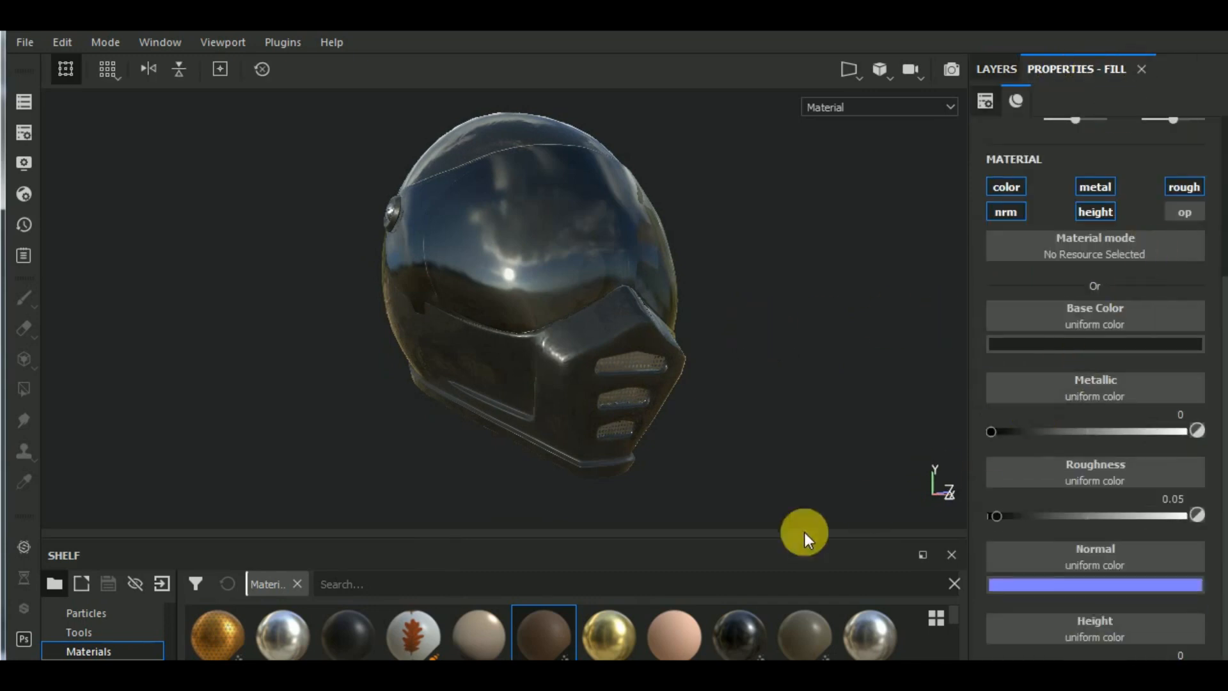
pyautogui.keyDown('alt'); pyautogui.moveTo(755, 473); pyautogui.dragTo(625, 563, button='right'); pyautogui.keyUp('alt')
pyautogui.keyDown('alt'); pyautogui.moveTo(776, 466); pyautogui.dragTo(792, 511, button='middle'); pyautogui.keyUp('alt')
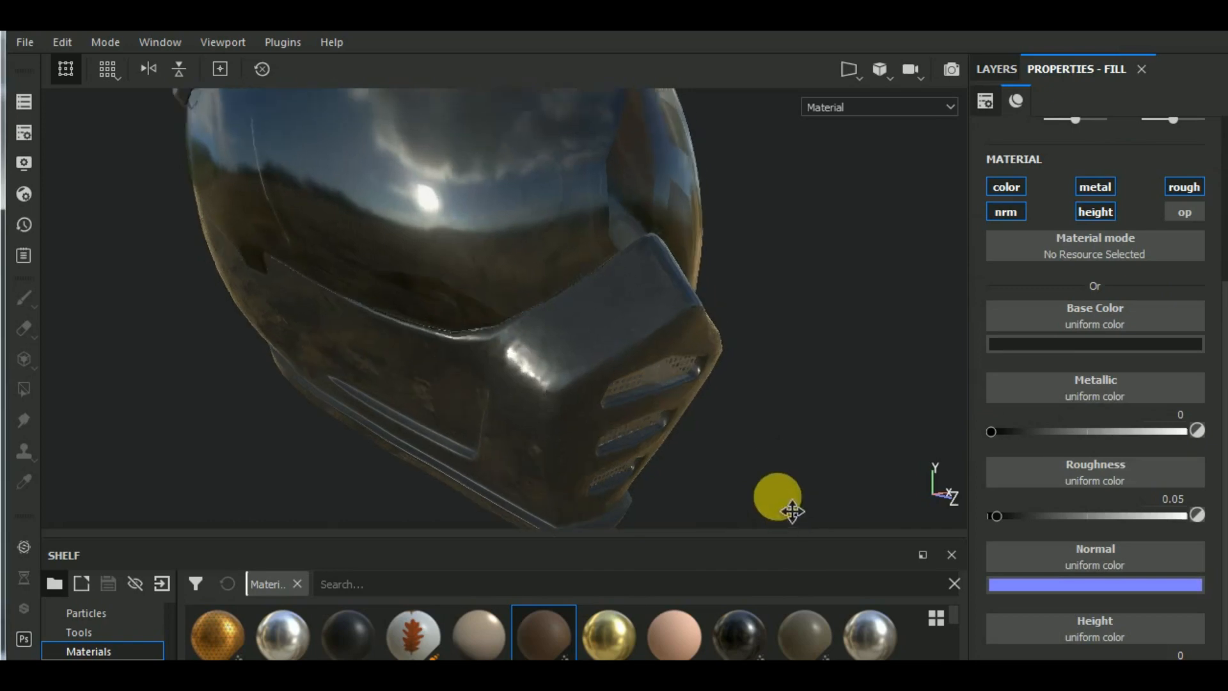
pyautogui.scroll(-1, 759, 458)
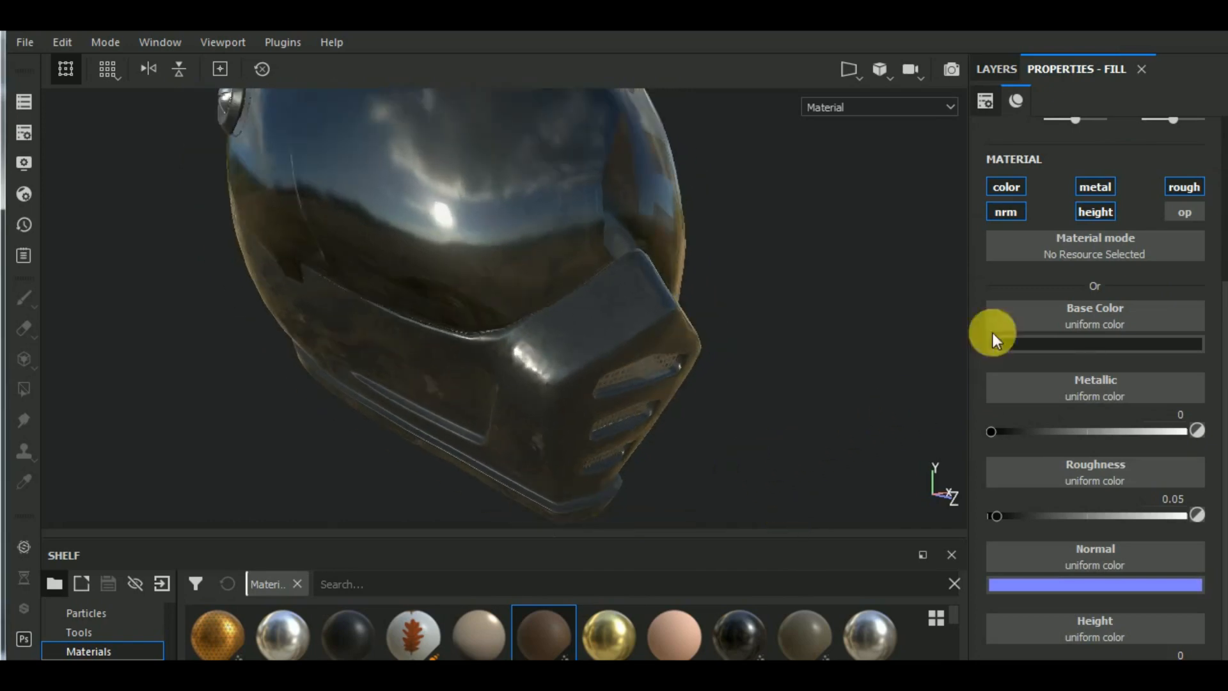
pyautogui.click(1003, 69)
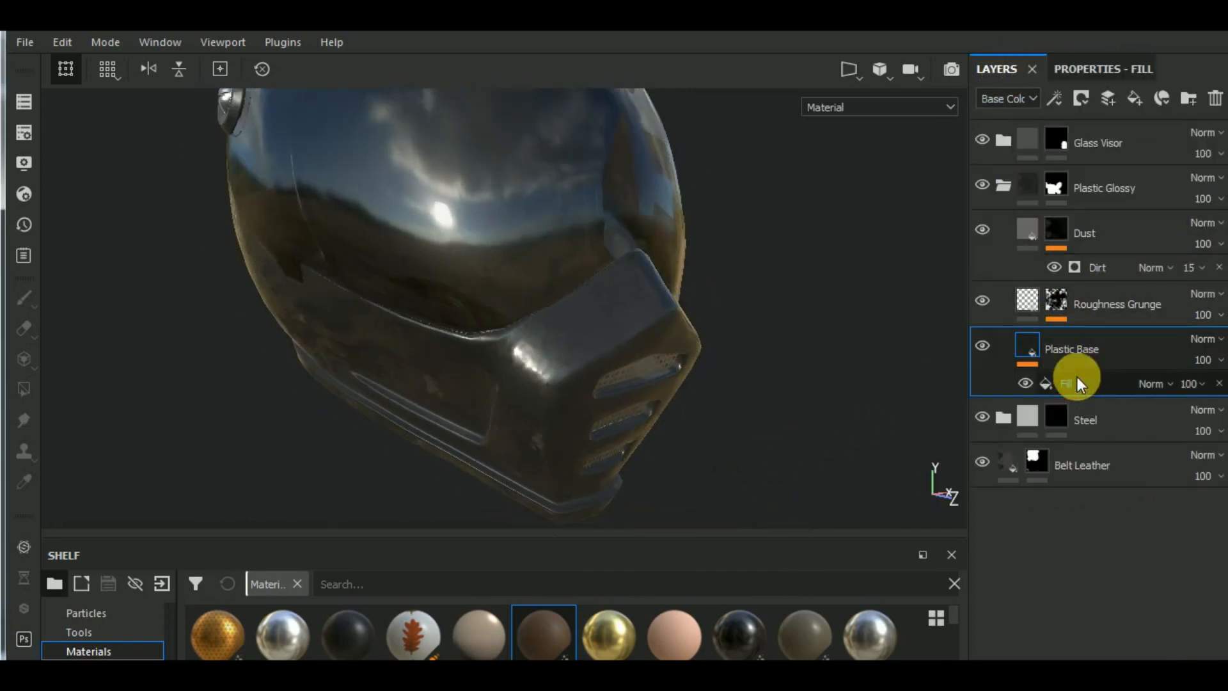
pyautogui.click(1111, 71)
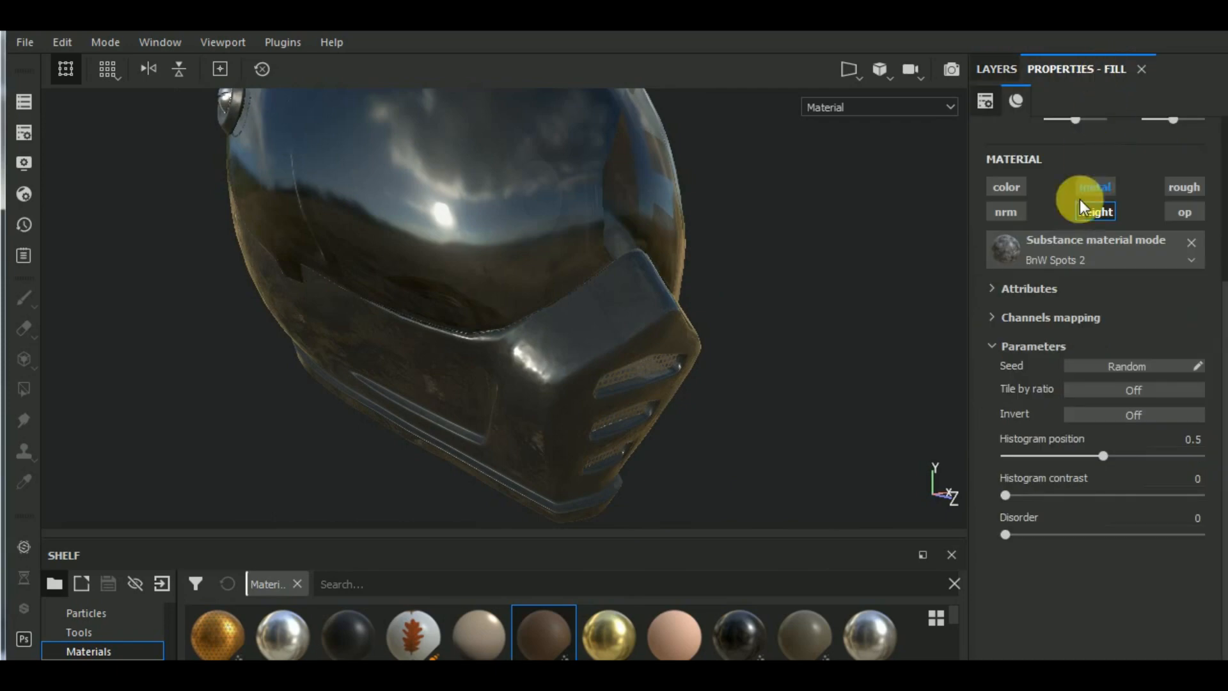
pyautogui.scroll(3, 1087, 211)
pyautogui.moveTo(1080, 274); pyautogui.dragTo(1077, 274)
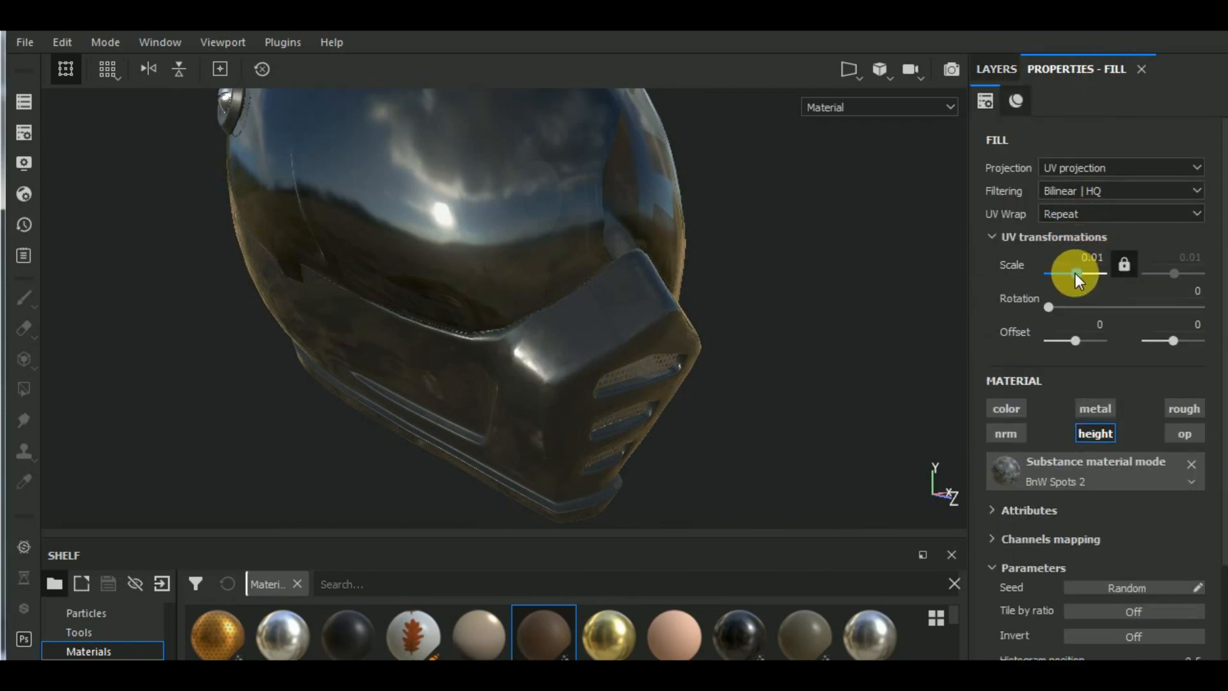
pyautogui.moveTo(1072, 272); pyautogui.dragTo(1072, 270)
pyautogui.keyDown('alt'); pyautogui.moveTo(665, 396); pyautogui.dragTo(647, 371); pyautogui.keyUp('alt')
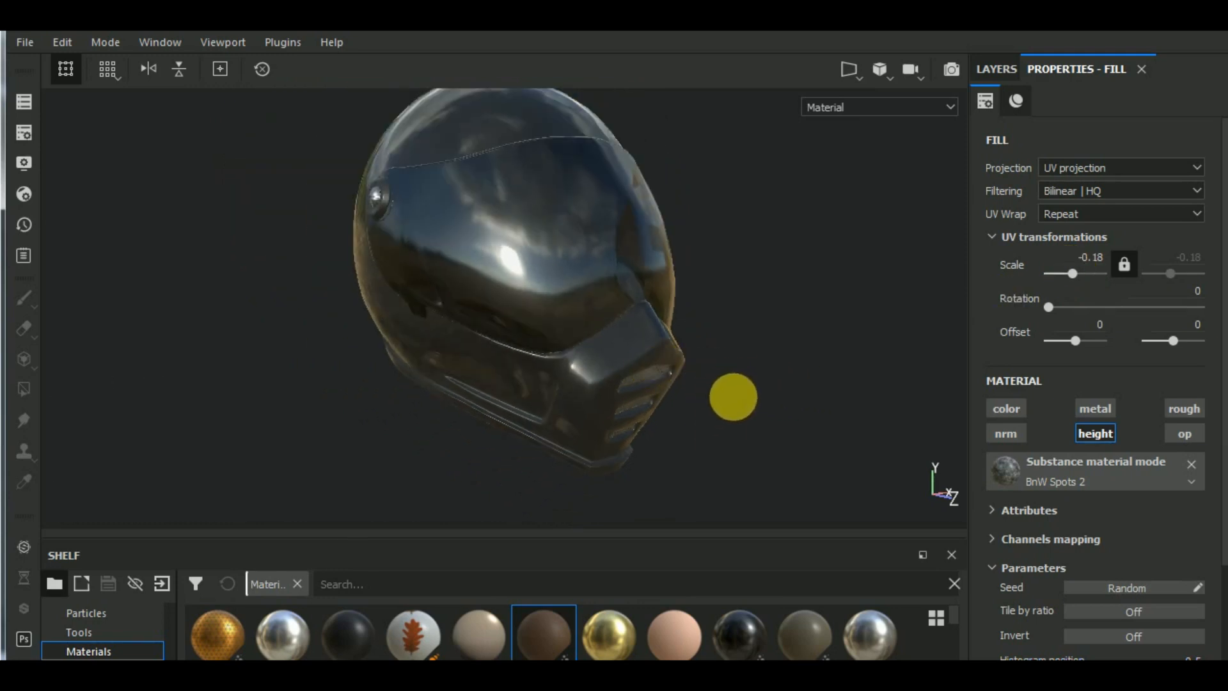
pyautogui.moveTo(729, 394)
pyautogui.keyDown('alt'); pyautogui.mouseDown()
pyautogui.moveTo(707, 438)
pyautogui.moveTo(725, 394)
pyautogui.moveTo(716, 384)
pyautogui.mouseUp(); pyautogui.keyUp('alt')
# - Collapse the Plastic Glossy group, set the opacity layer in the Glass Visor group to 0.5459, and inspect the visor
pyautogui.click(1007, 69)
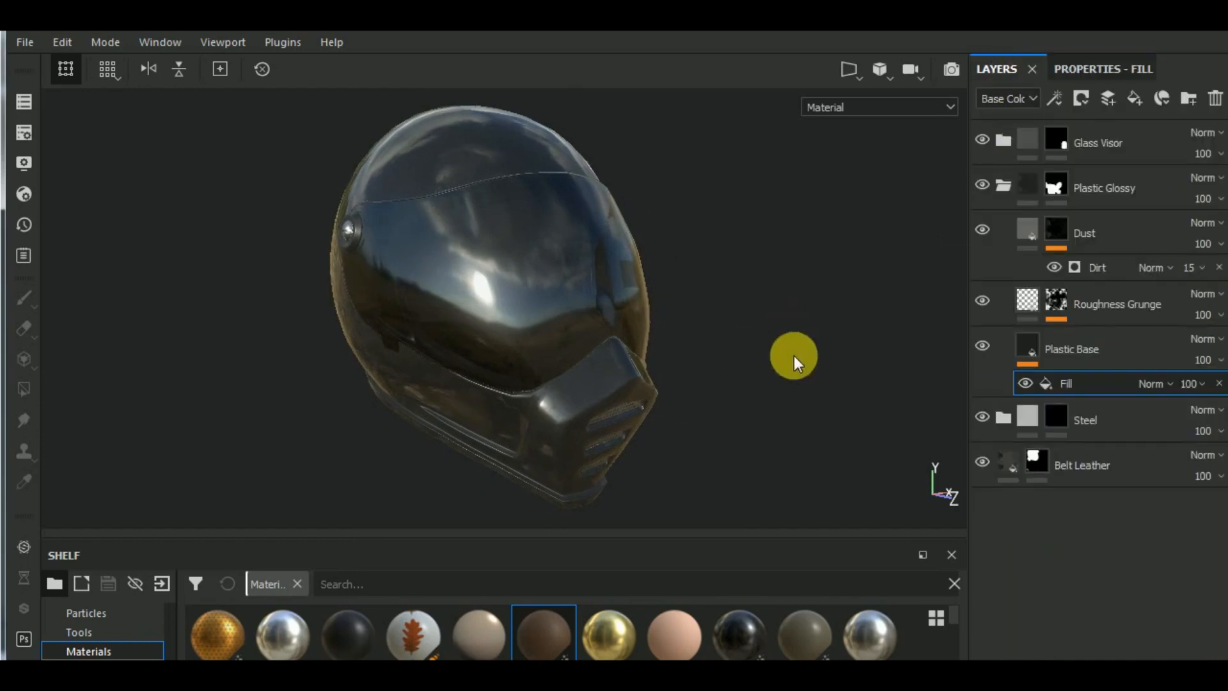
pyautogui.click(1001, 186)
pyautogui.click(1000, 142)
pyautogui.click(1061, 188)
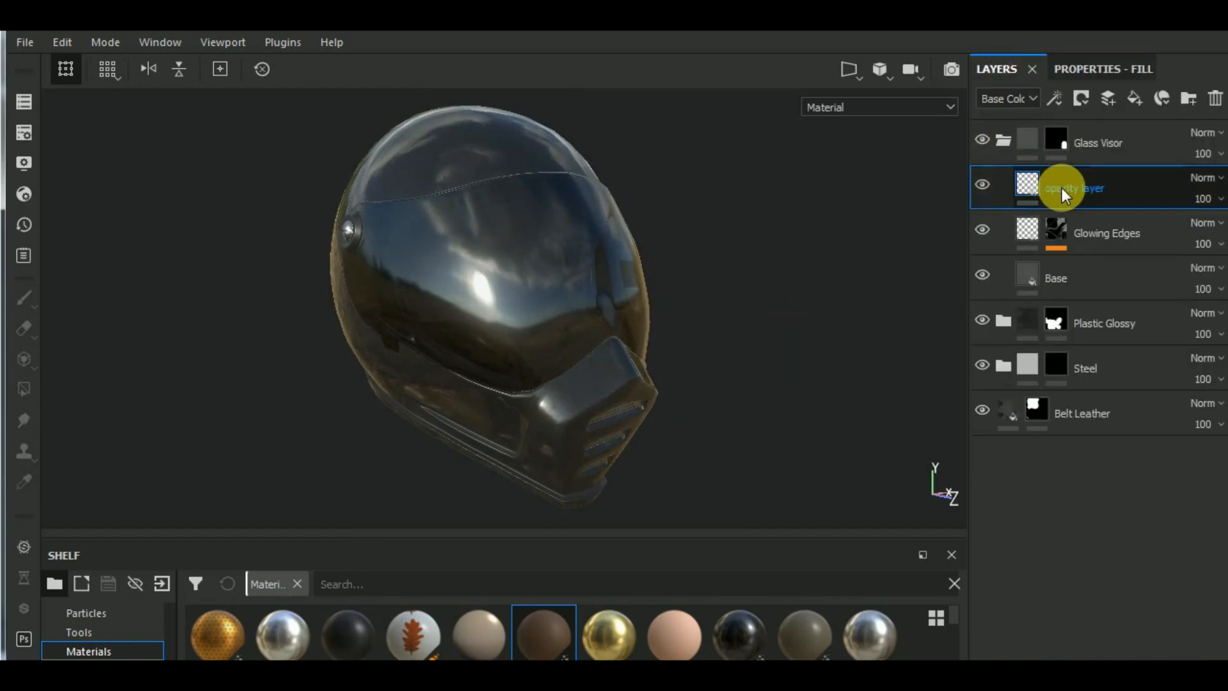
pyautogui.click(1103, 71)
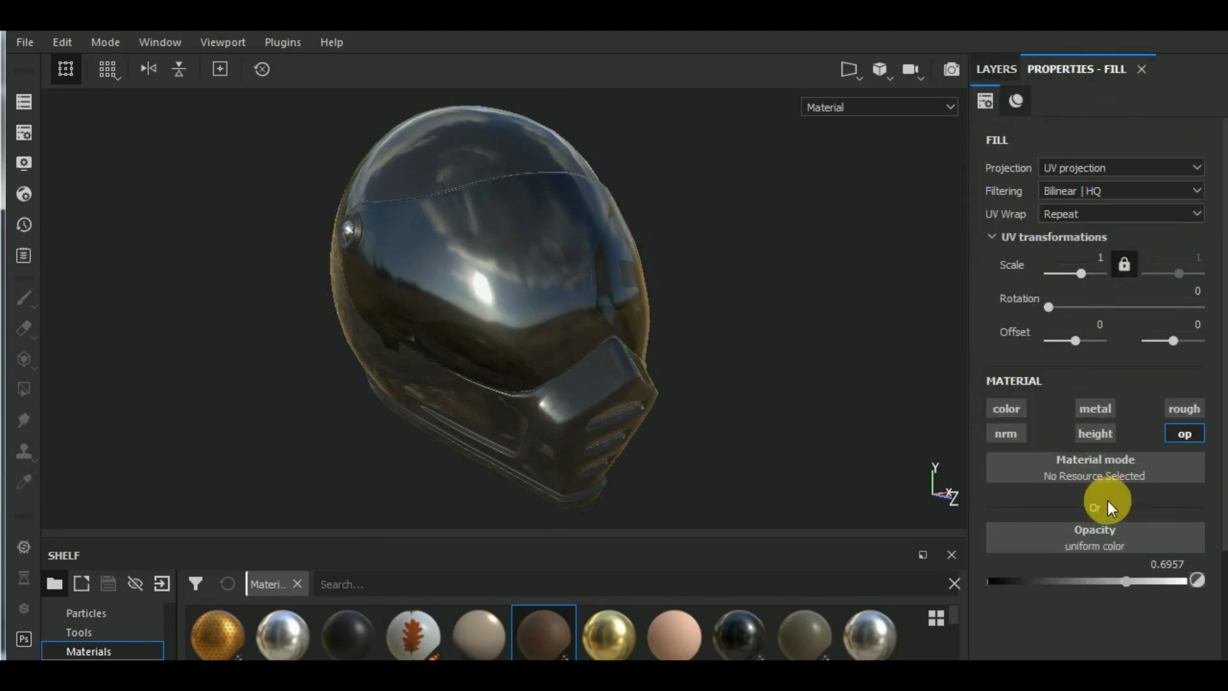
pyautogui.moveTo(1125, 582); pyautogui.dragTo(1095, 585)
pyautogui.keyDown('alt'); pyautogui.moveTo(773, 373); pyautogui.dragTo(800, 368); pyautogui.keyUp('alt')
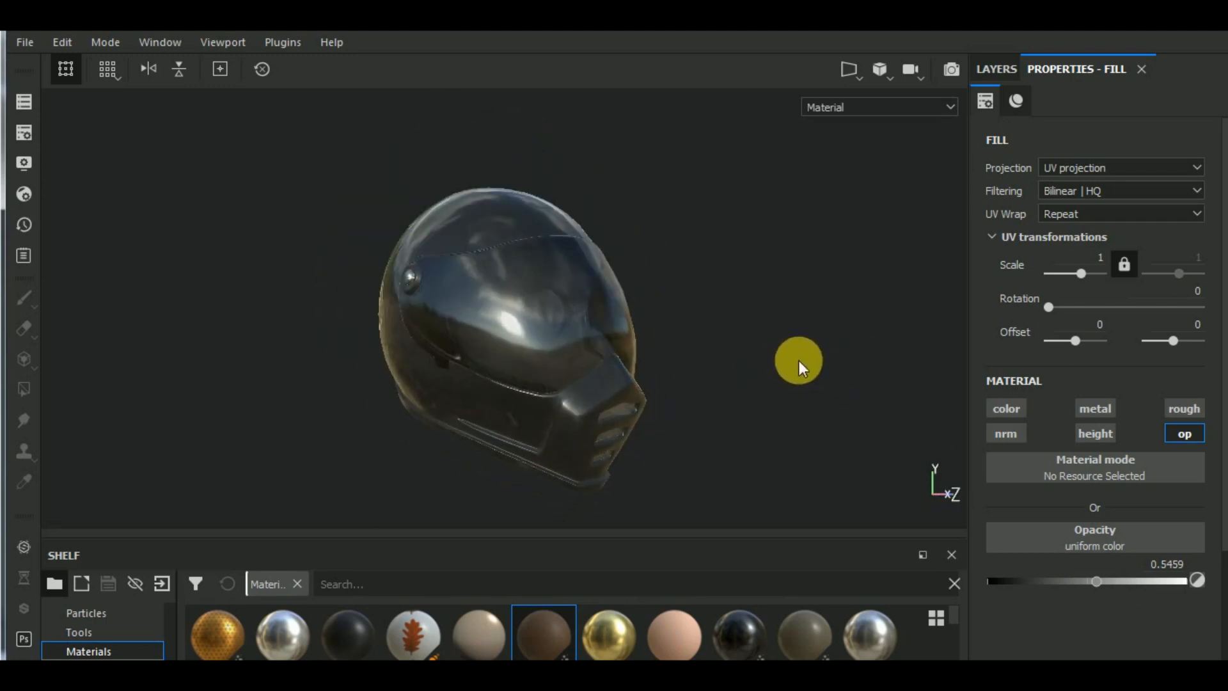
pyautogui.keyDown('alt'); pyautogui.moveTo(765, 412); pyautogui.dragTo(791, 393, button='middle'); pyautogui.keyUp('alt')
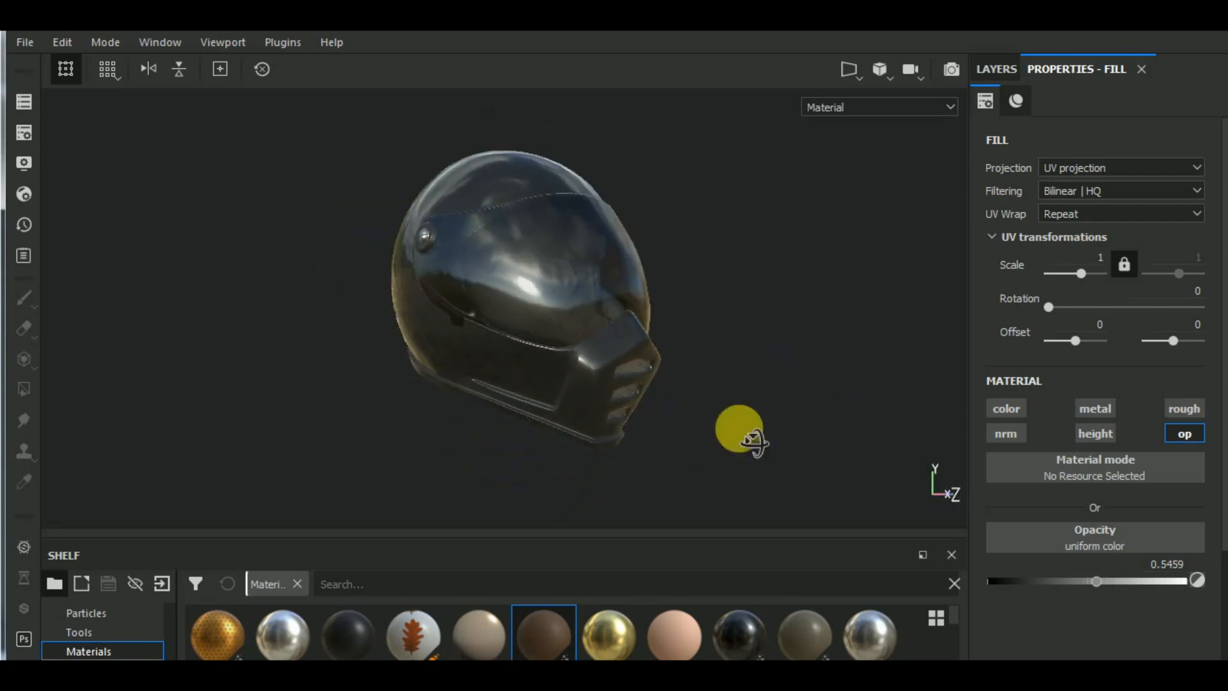
pyautogui.keyDown('alt'); pyautogui.moveTo(754, 440); pyautogui.dragTo(768, 413); pyautogui.keyUp('alt')
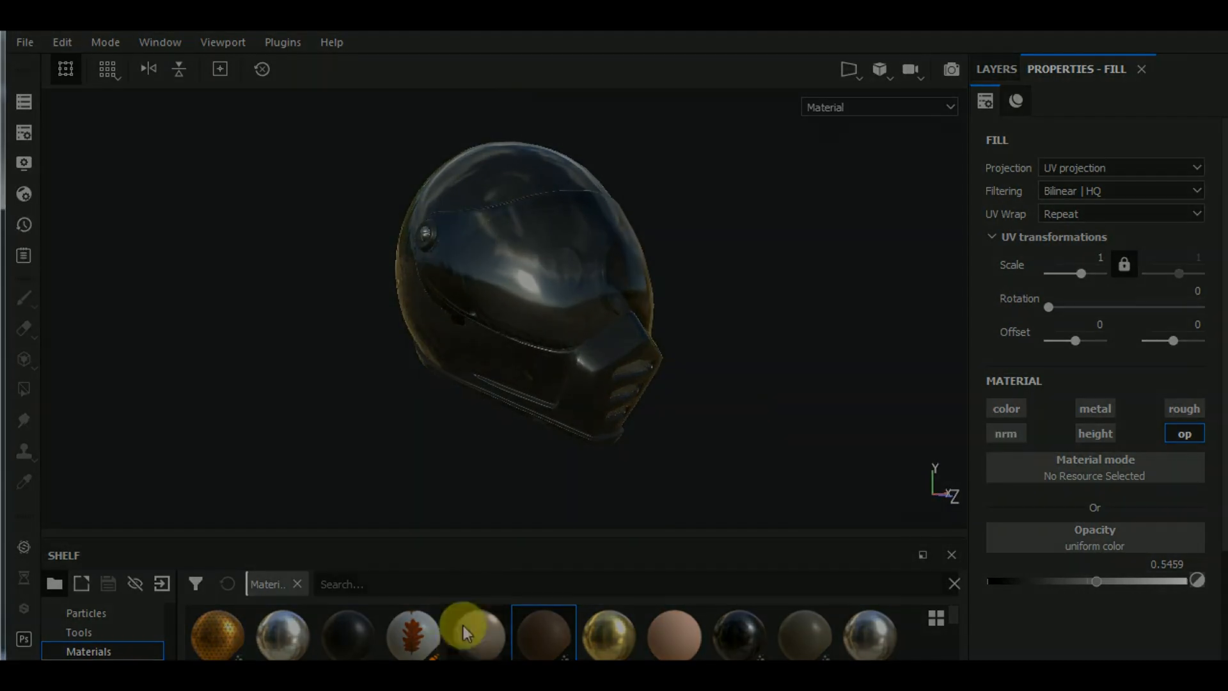